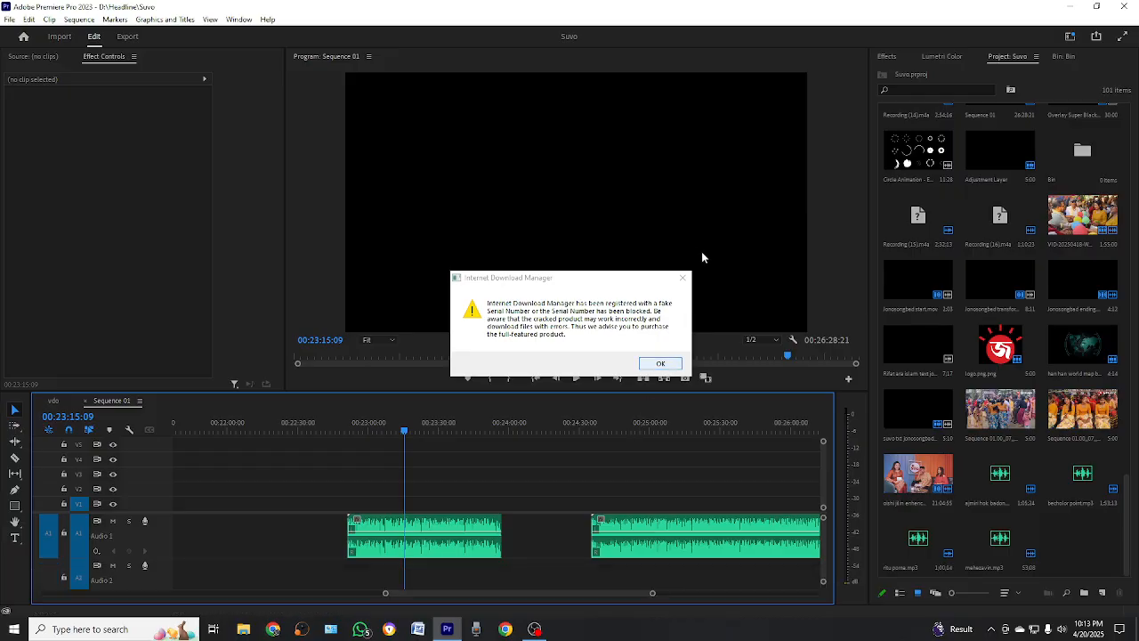
Step: Dismiss the Internet Download Manager pop-ups and shift the second visible Audio 1 clip about 32 seconds later in Sequence 01
{"action": "left_click", "coordinate": [681, 278]}
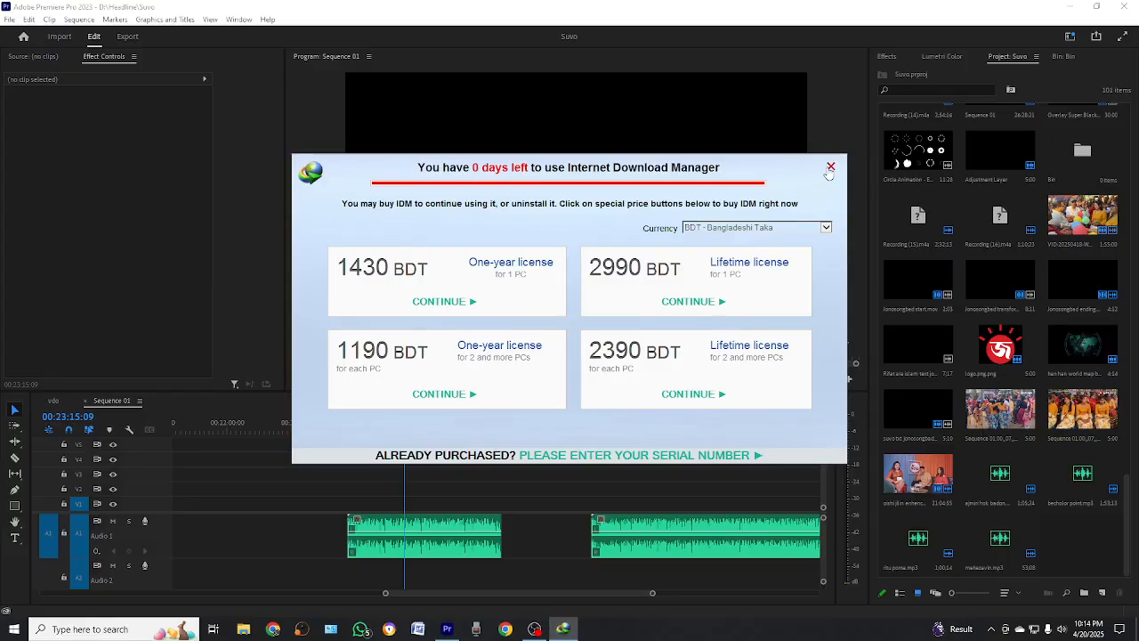
{"action": "left_click", "coordinate": [831, 168]}
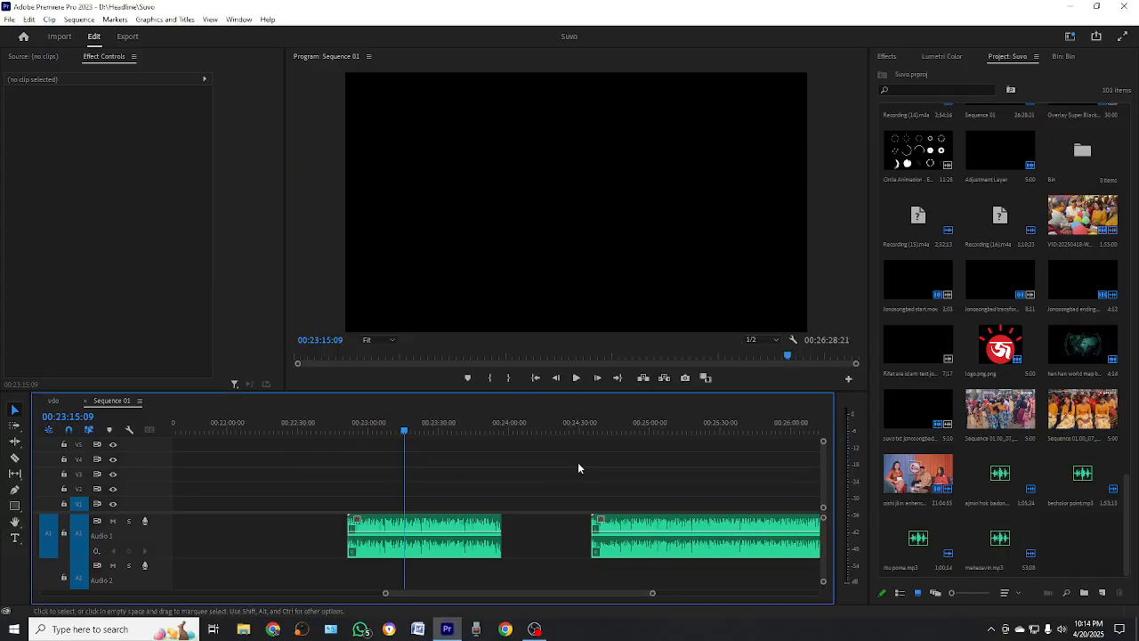
{"action": "left_click_drag", "start_coordinate": [637, 523], "coordinate": [713, 521]}
{"action": "left_click", "coordinate": [504, 455]}
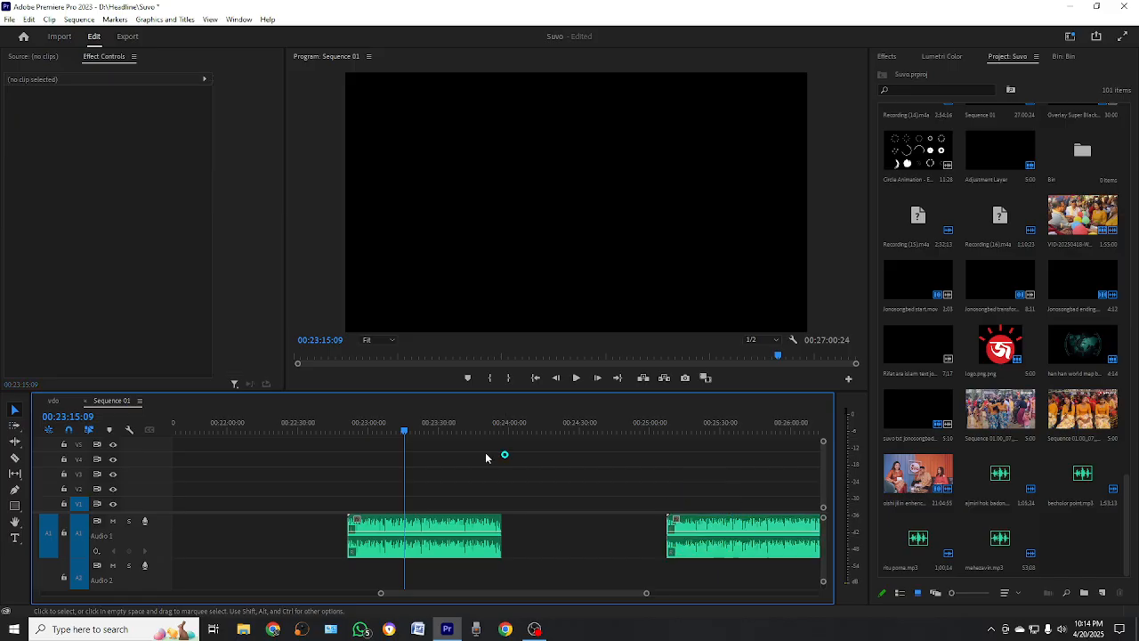
Step: Mark in and out points around the first visible Audio 1 voice clip and place the playhead near its start
{"action": "left_click", "coordinate": [366, 426]}
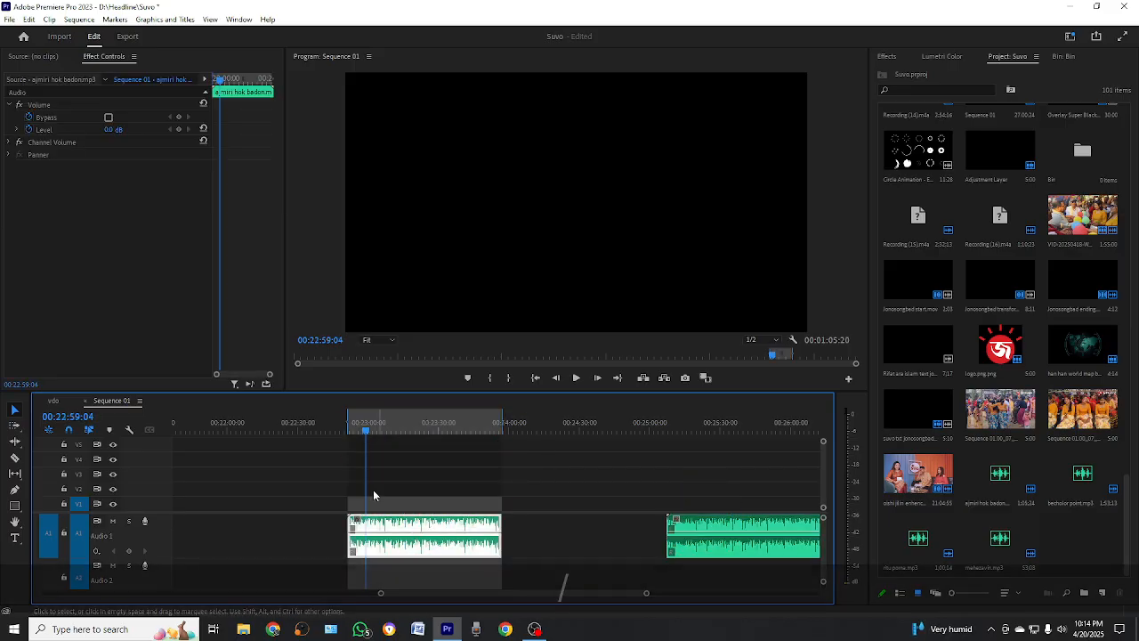
{"action": "left_click", "coordinate": [298, 461]}
{"action": "left_click", "coordinate": [351, 429]}
{"action": "left_click", "coordinate": [433, 456]}
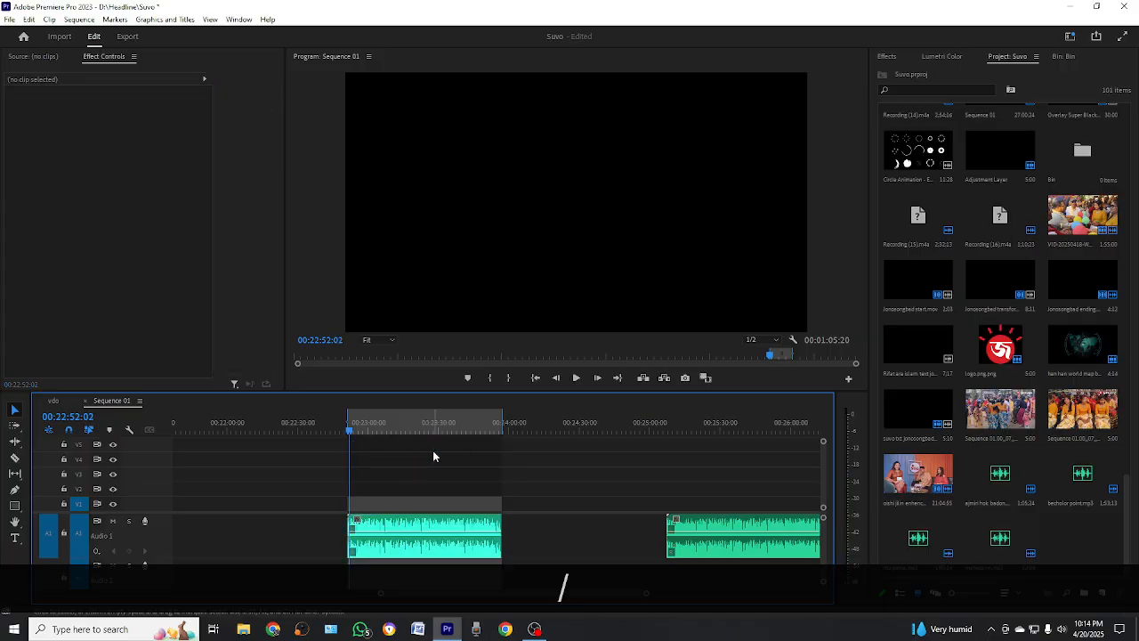
Step: Play the marked voice clip from its beginning for about ten seconds and stop playback
{"action": "key", "text": "equal"}
{"action": "key", "text": "equal"}
{"action": "key", "text": "equal"}
{"action": "key", "text": "equal"}
{"action": "key", "text": "equal"}
{"action": "key", "text": "equal"}
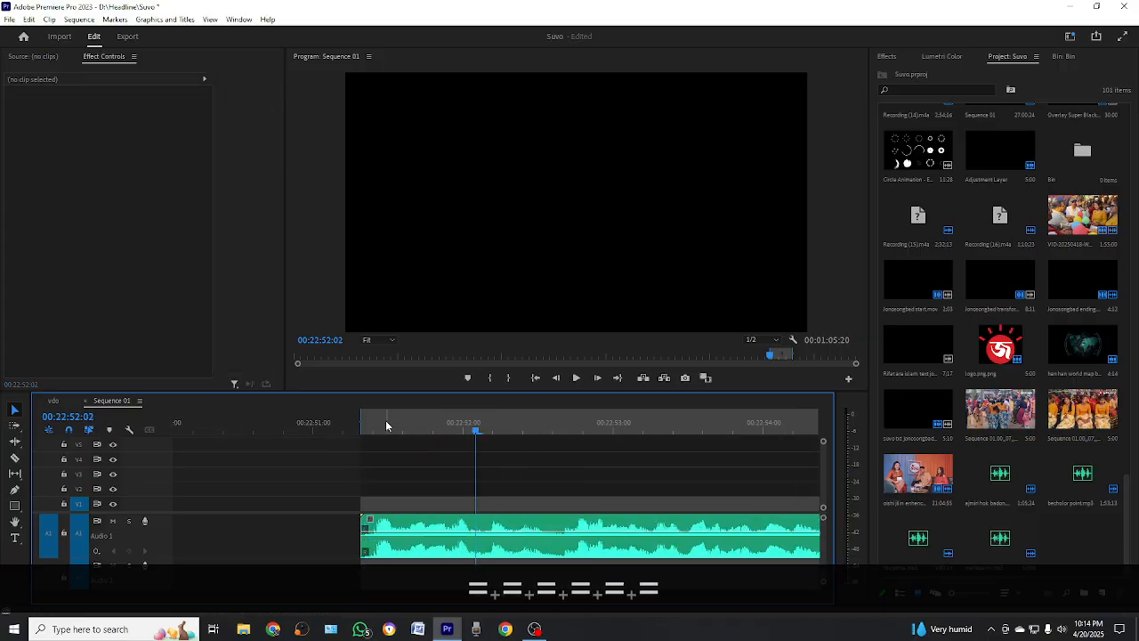
{"action": "left_click", "coordinate": [385, 423]}
{"action": "key", "text": "space"}
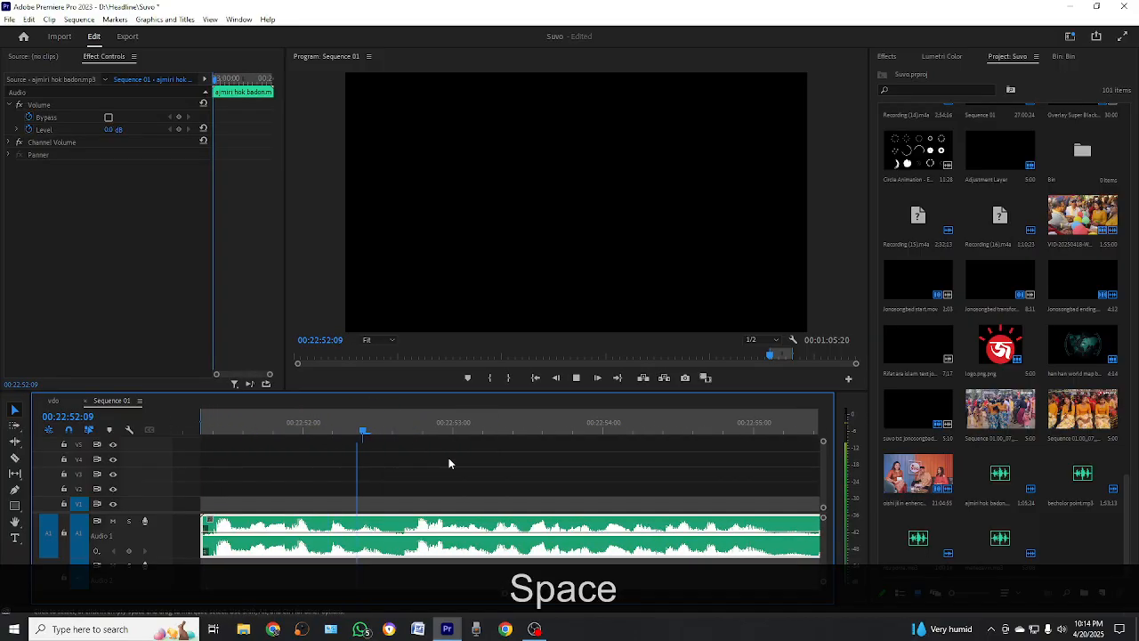
{"action": "key", "text": "minus"}
{"action": "key", "text": "minus"}
{"action": "left_click", "coordinate": [526, 453]}
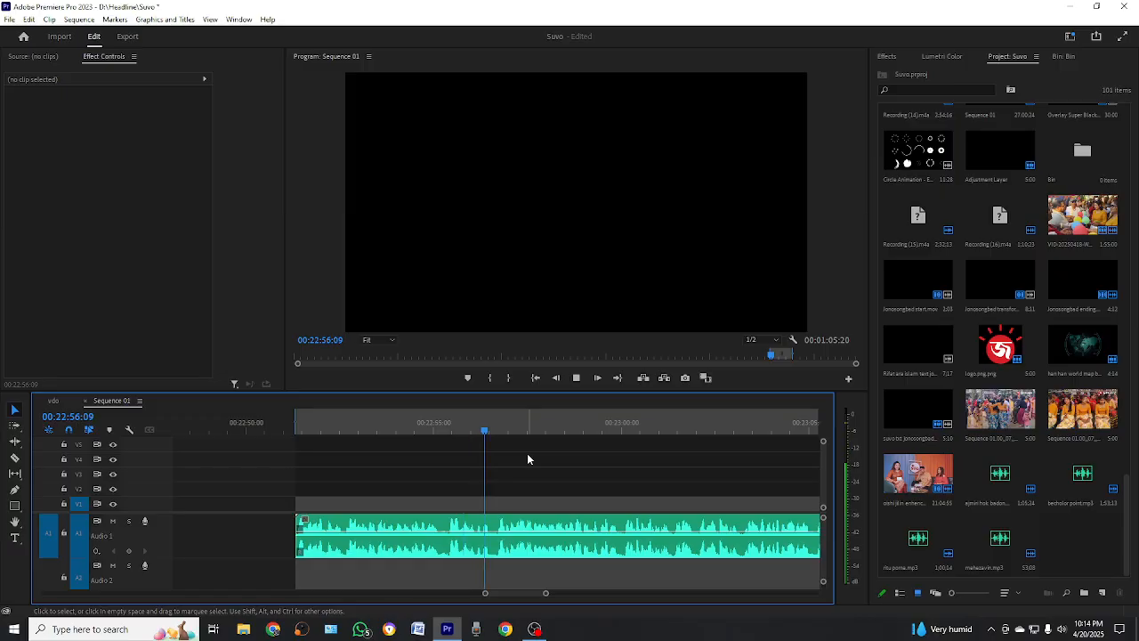
{"action": "scroll", "coordinate": [528, 457], "scroll_direction": "down", "scroll_amount": 3}
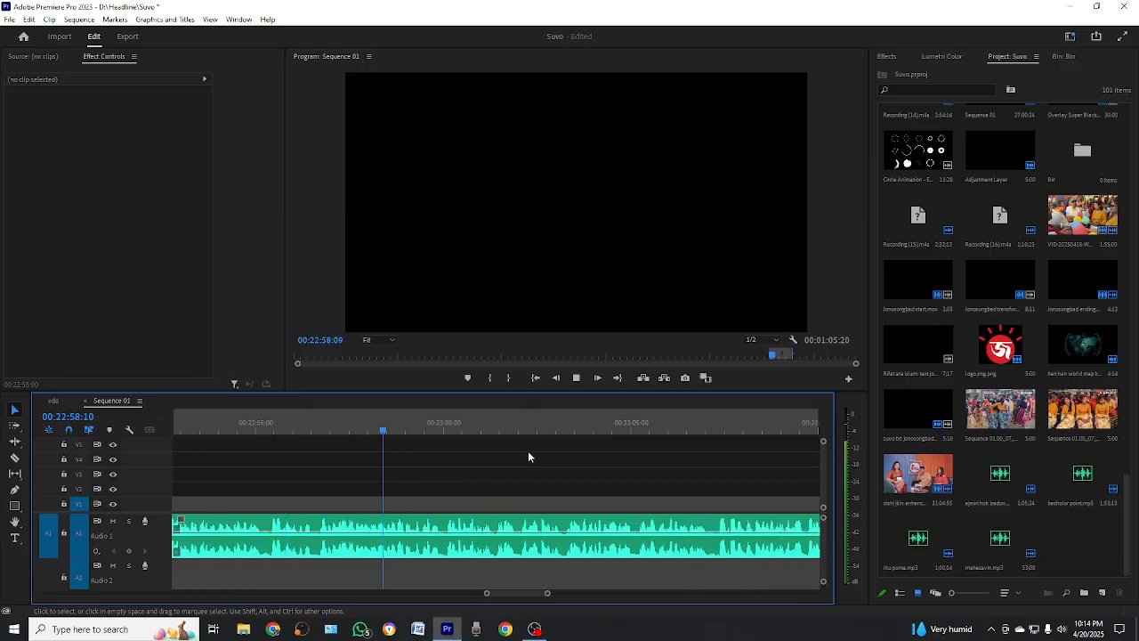
{"action": "scroll", "coordinate": [528, 457], "scroll_direction": "down", "scroll_amount": 1}
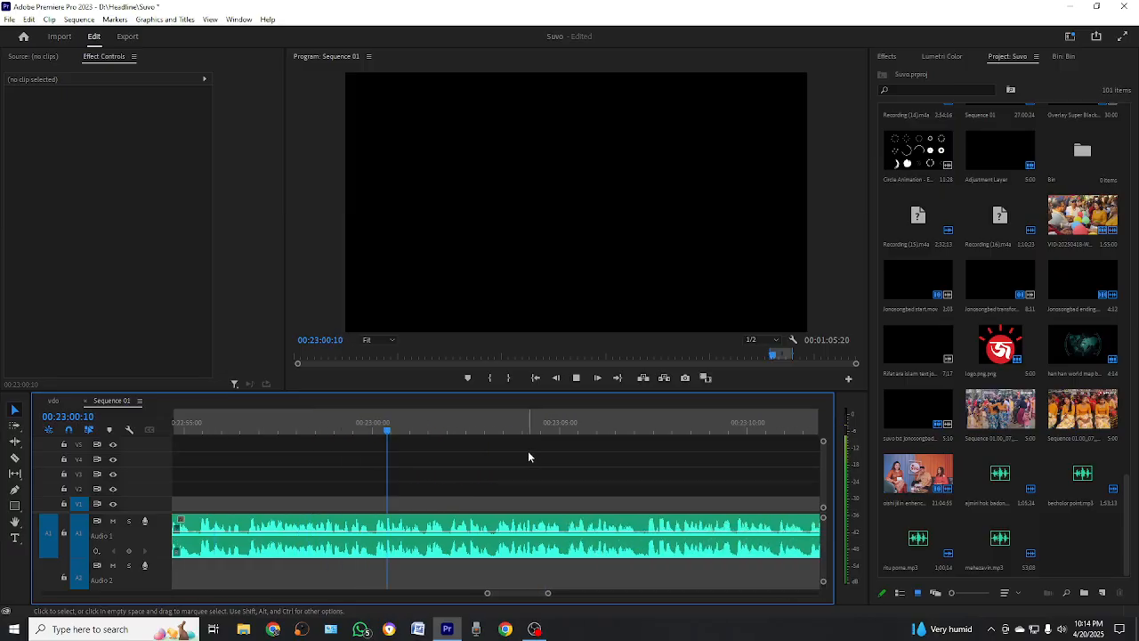
{"action": "key", "text": "space"}
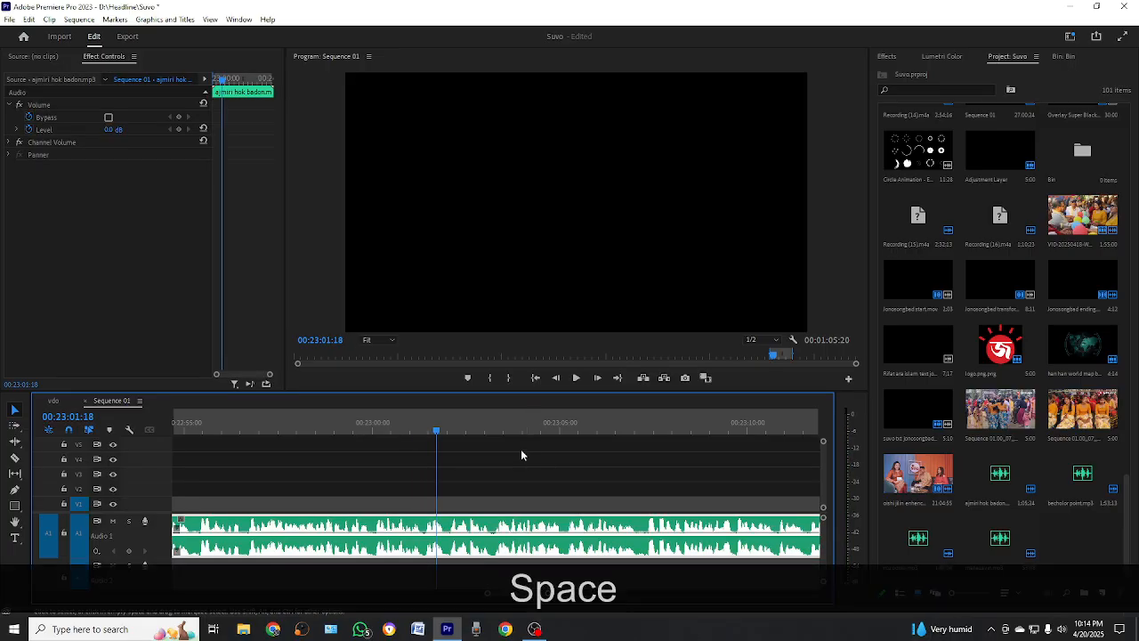
{"action": "left_click", "coordinate": [522, 454]}
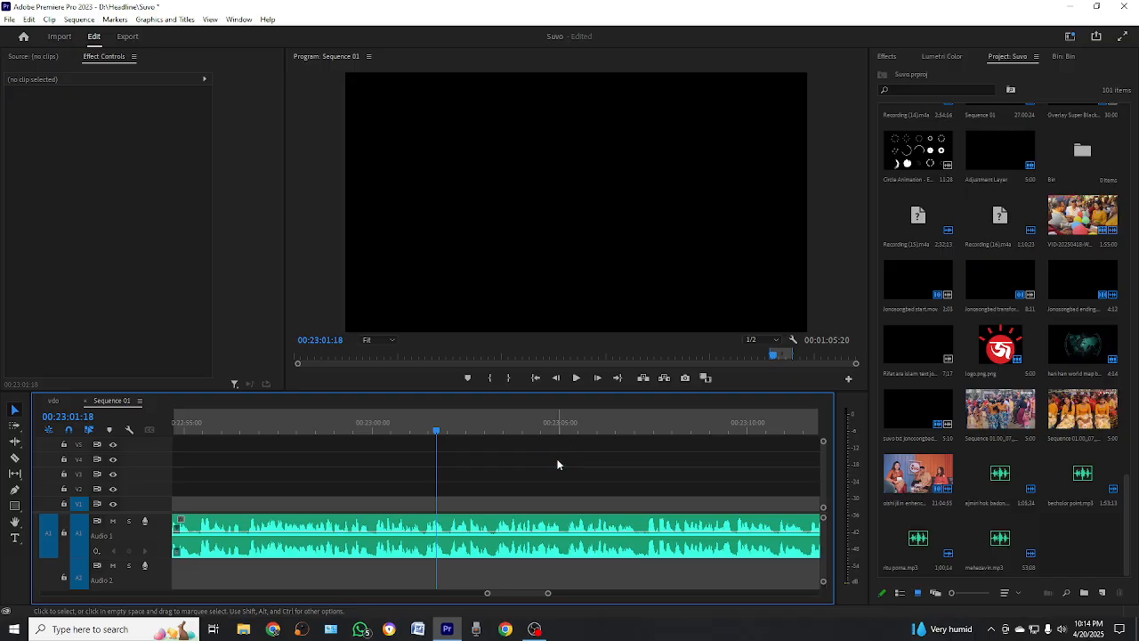
Step: Maximize the timeline and duplicate the earlier Audio 2 music clip beneath the marked voice clip, aligning their starts
{"action": "key", "text": "grave"}
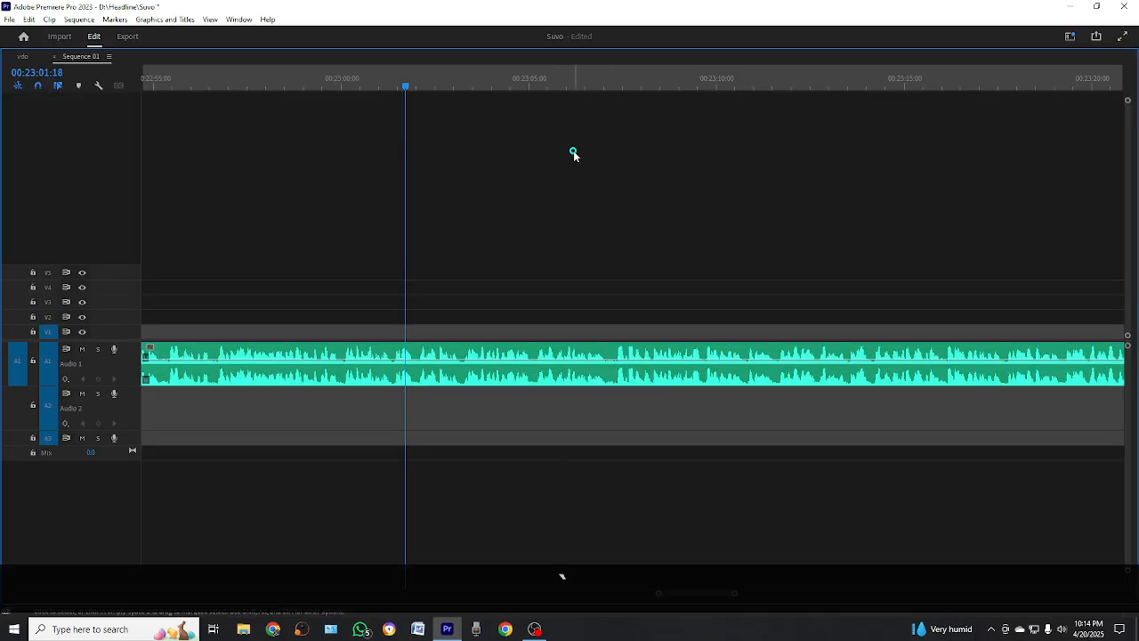
{"action": "key", "text": "minus"}
{"action": "scroll", "coordinate": [569, 167], "scroll_direction": "down", "scroll_amount": 3}
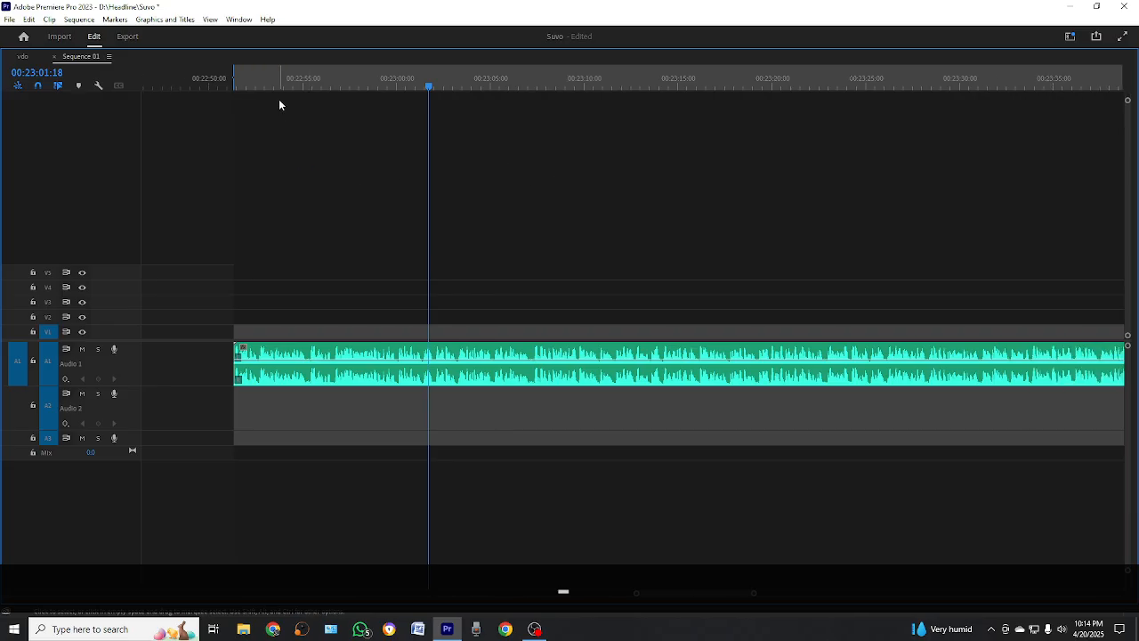
{"action": "left_click", "coordinate": [258, 85]}
{"action": "key", "text": "minus"}
{"action": "key", "text": "minus"}
{"action": "key", "text": "minus"}
{"action": "key", "text": "minus"}
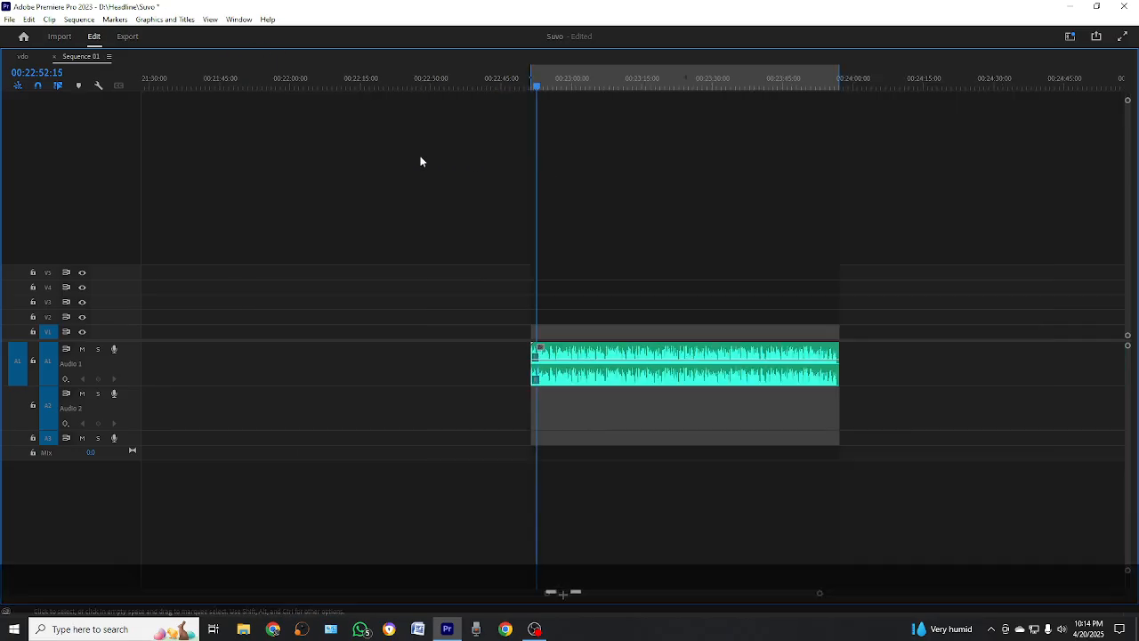
{"action": "left_click", "coordinate": [200, 408]}
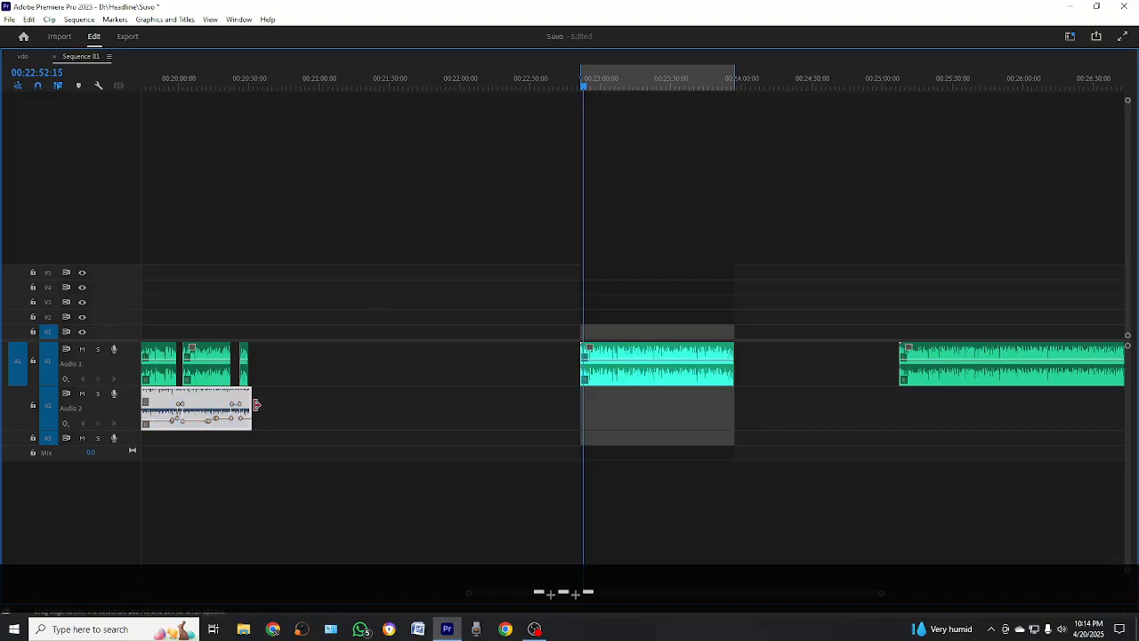
{"action": "left_click_drag", "start_coordinate": [191, 407], "coordinate": [692, 402]}
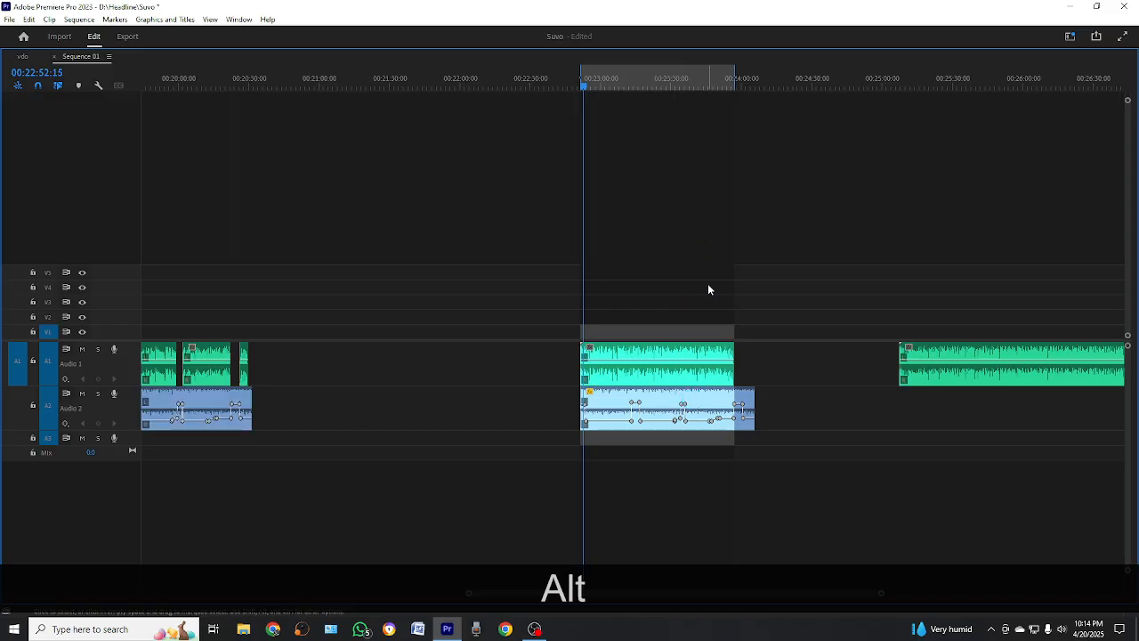
Step: Move the copied music clip on Audio 2 earlier so it starts about 1.7 seconds before the voice clip
{"action": "key", "text": "equal"}
{"action": "key", "text": "equal"}
{"action": "key", "text": "equal"}
{"action": "key", "text": "equal"}
{"action": "key", "text": "equal"}
{"action": "left_click", "coordinate": [654, 397]}
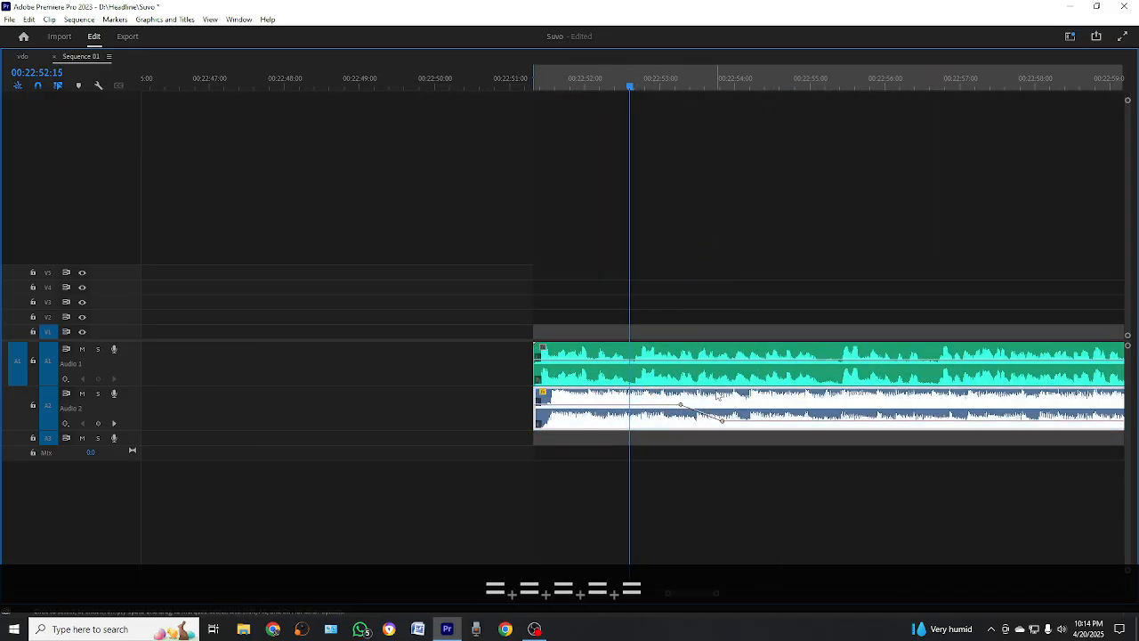
{"action": "left_click_drag", "start_coordinate": [715, 396], "coordinate": [620, 397]}
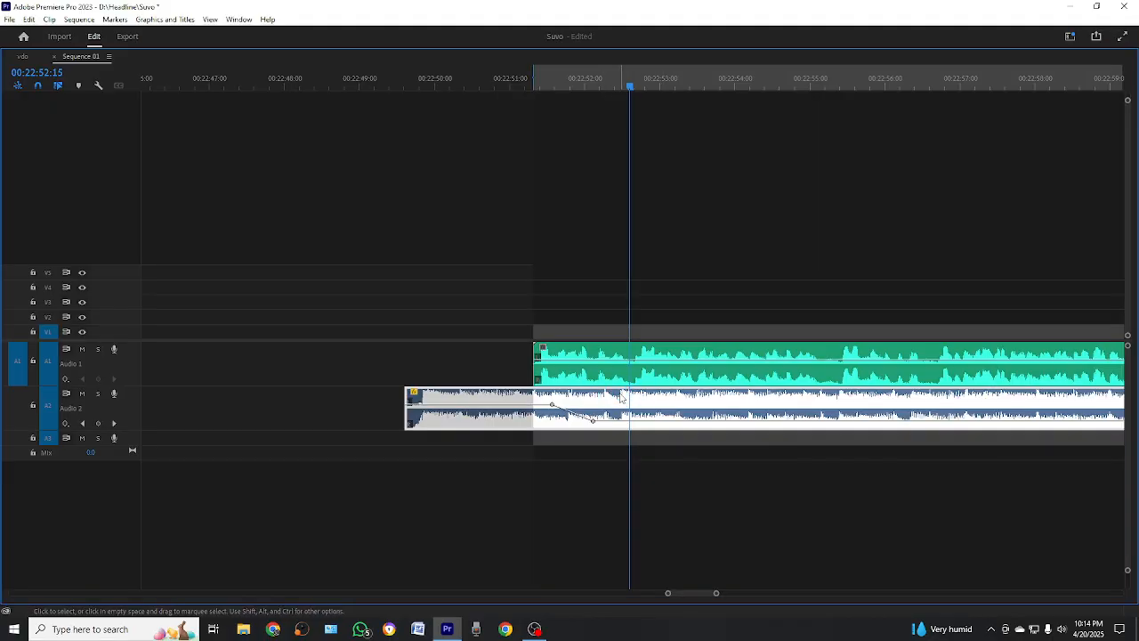
{"action": "left_click", "coordinate": [609, 260]}
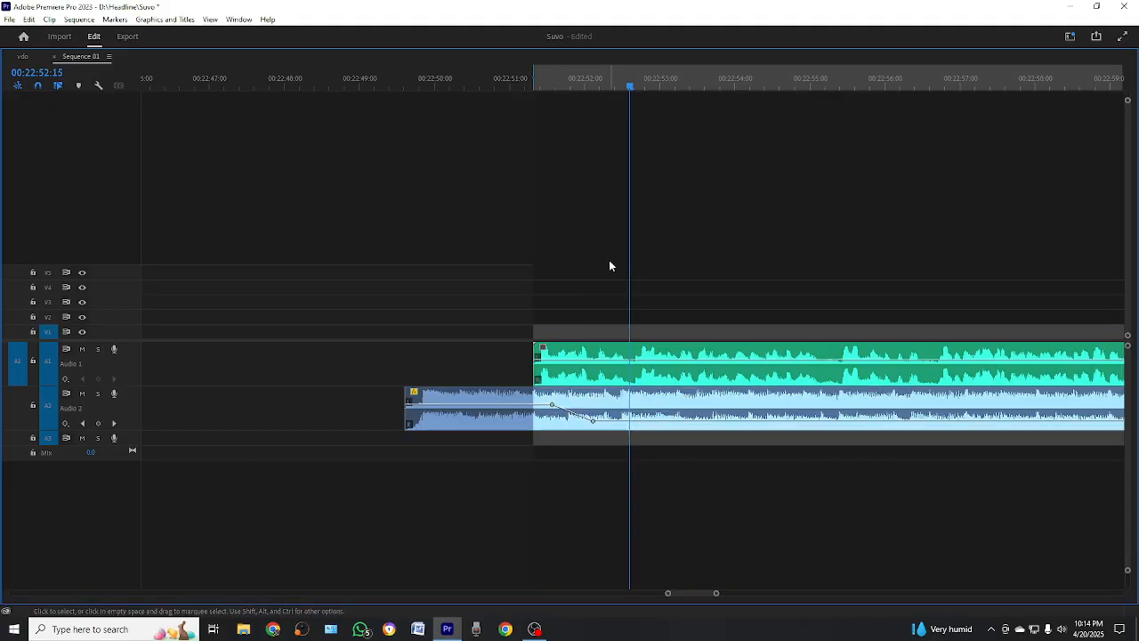
Step: Examine the voice clip on Audio 1 against the music clip and its opening volume keyframes on Audio 2
{"action": "left_click", "coordinate": [431, 399]}
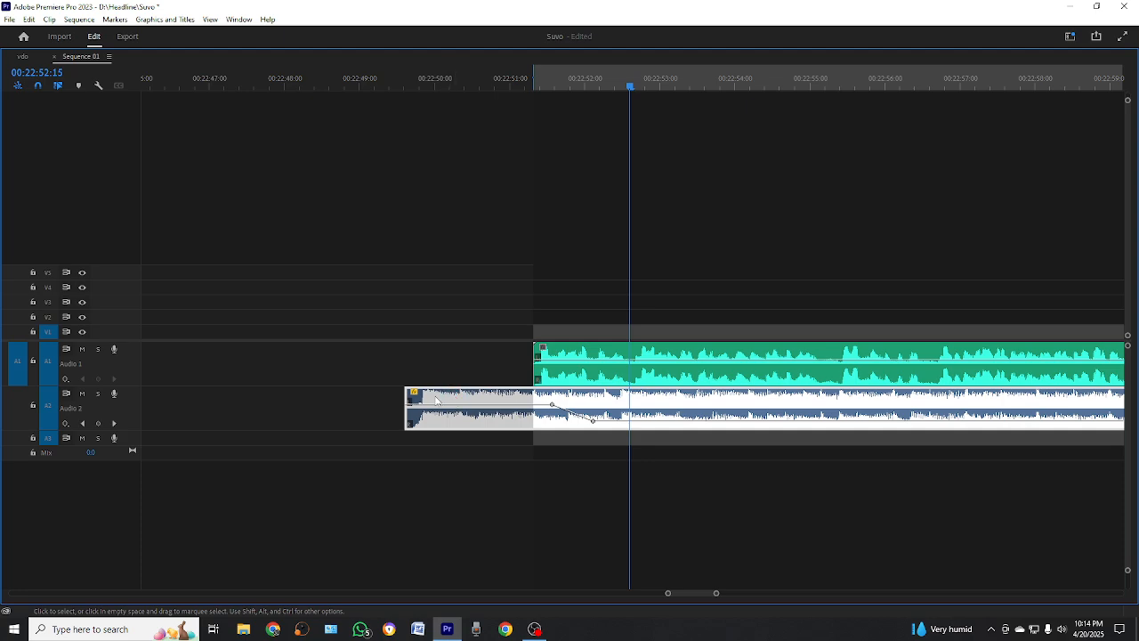
{"action": "scroll", "coordinate": [650, 301], "scroll_direction": "right", "scroll_amount": 3}
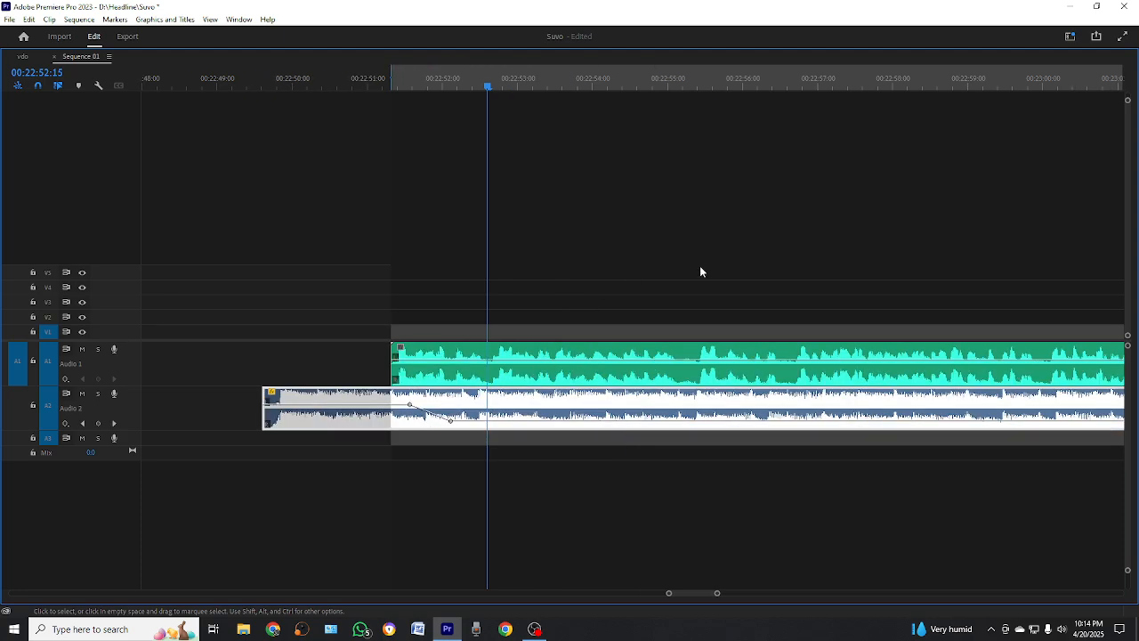
{"action": "left_click", "coordinate": [594, 348]}
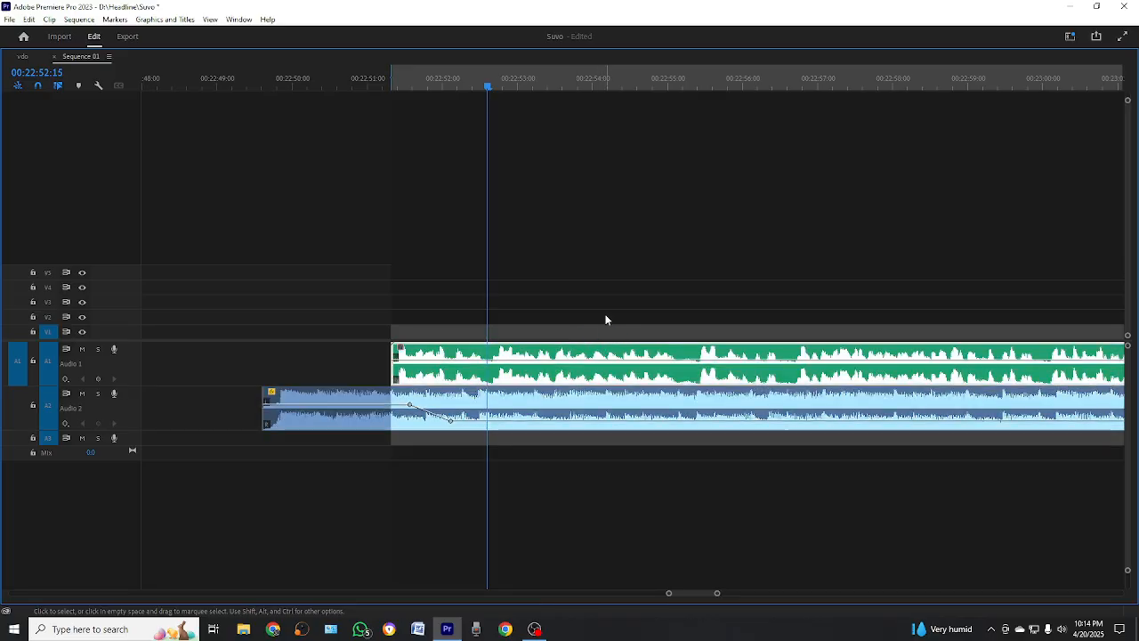
{"action": "left_click", "coordinate": [606, 320]}
{"action": "left_click", "coordinate": [550, 354]}
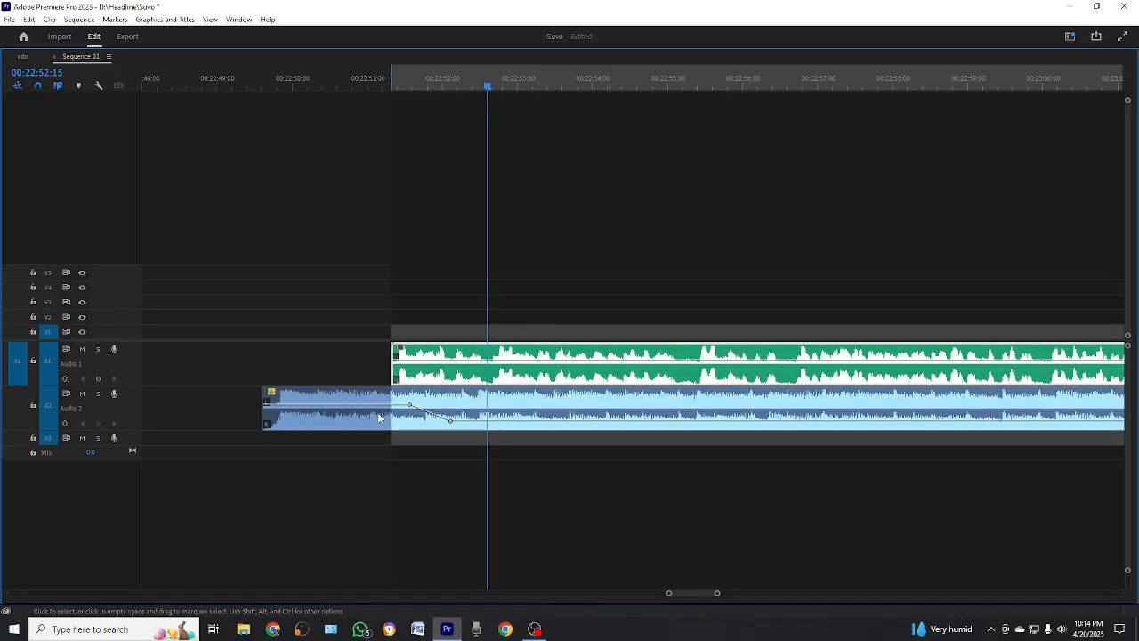
{"action": "left_click", "coordinate": [322, 403]}
{"action": "scroll", "coordinate": [312, 290], "scroll_direction": "right", "scroll_amount": 2}
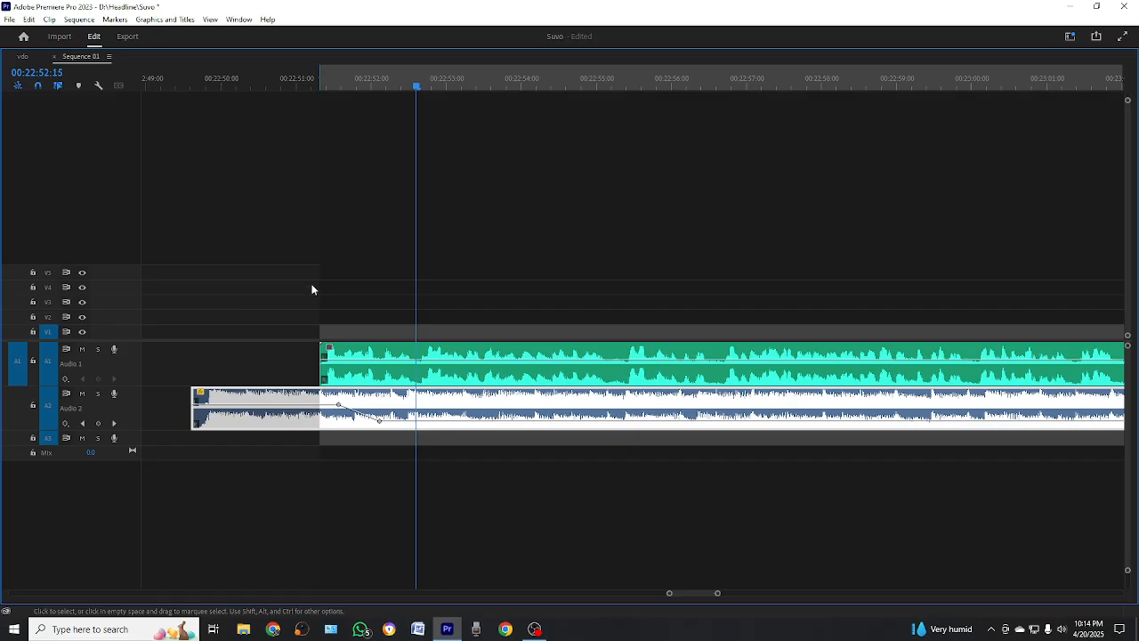
{"action": "left_click", "coordinate": [312, 290]}
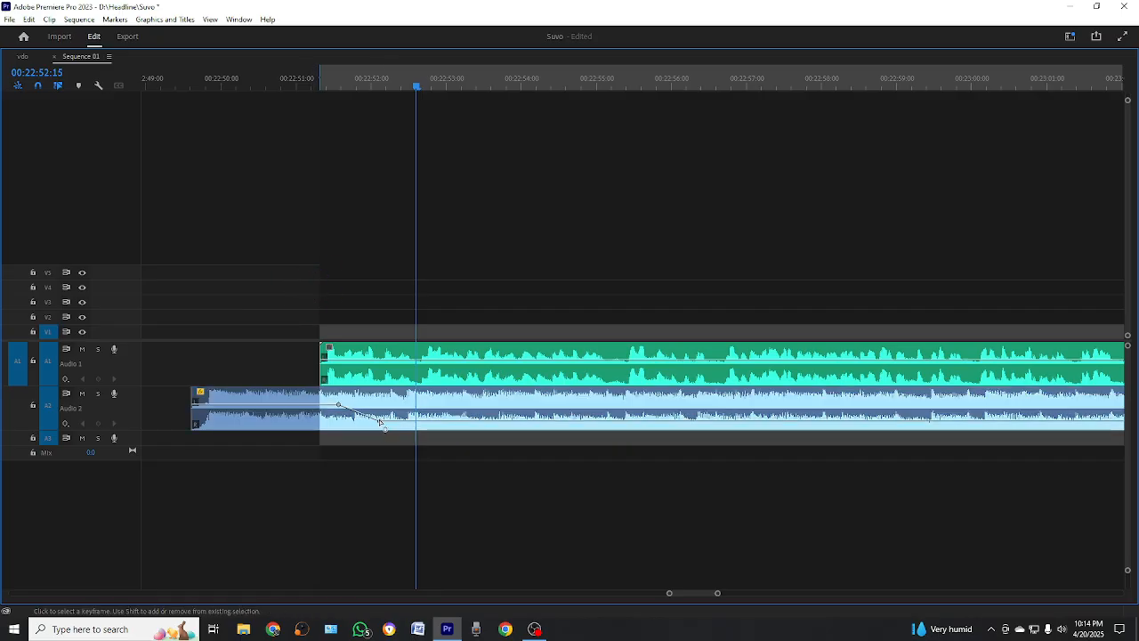
{"action": "left_click", "coordinate": [271, 420]}
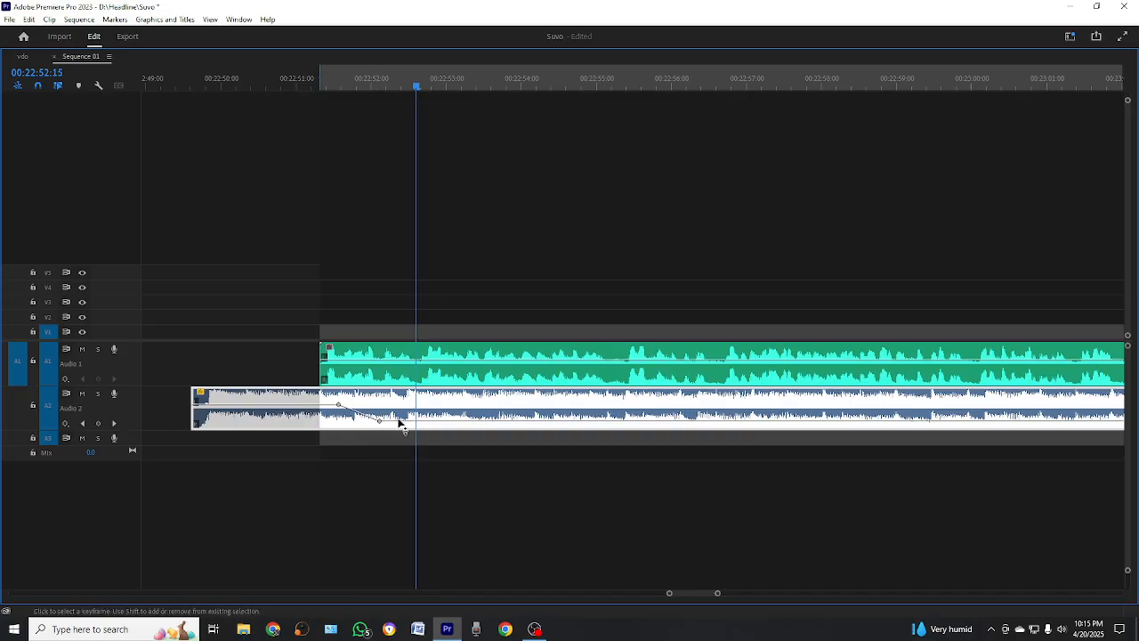
{"action": "left_click", "coordinate": [296, 340]}
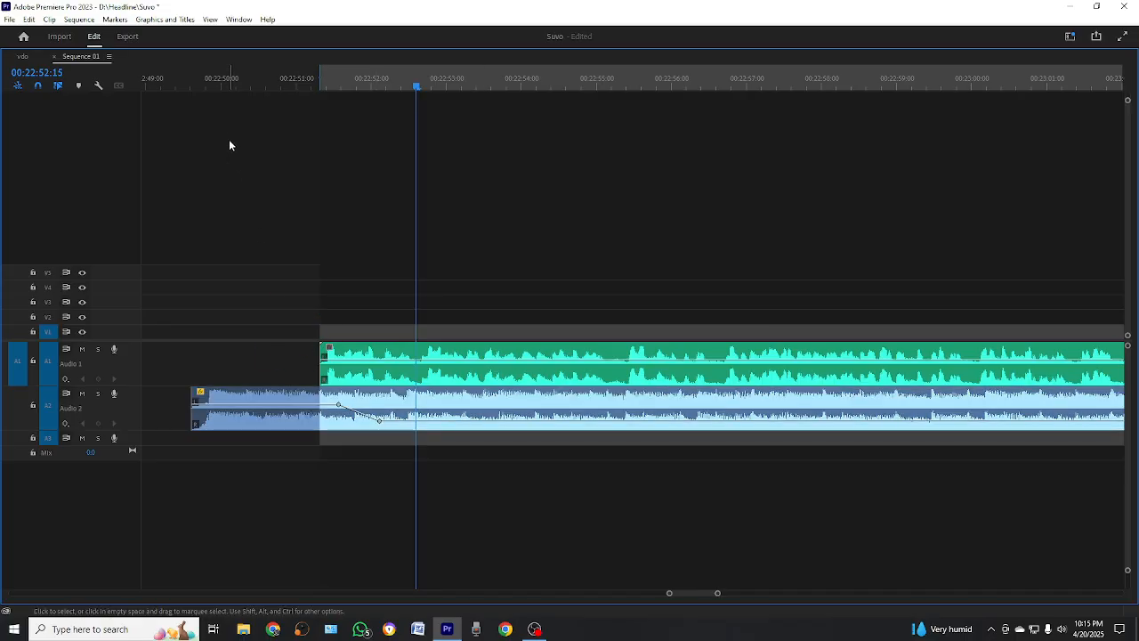
Step: Place the playhead at 00:22:50:03 in the music clip's opening and undo the stray edit of its volume line
{"action": "left_click", "coordinate": [228, 82]}
{"action": "key", "text": "="}
{"action": "key", "text": "="}
{"action": "key", "text": "="}
{"action": "key", "text": "="}
{"action": "key", "text": "="}
{"action": "left_click", "coordinate": [599, 391]}
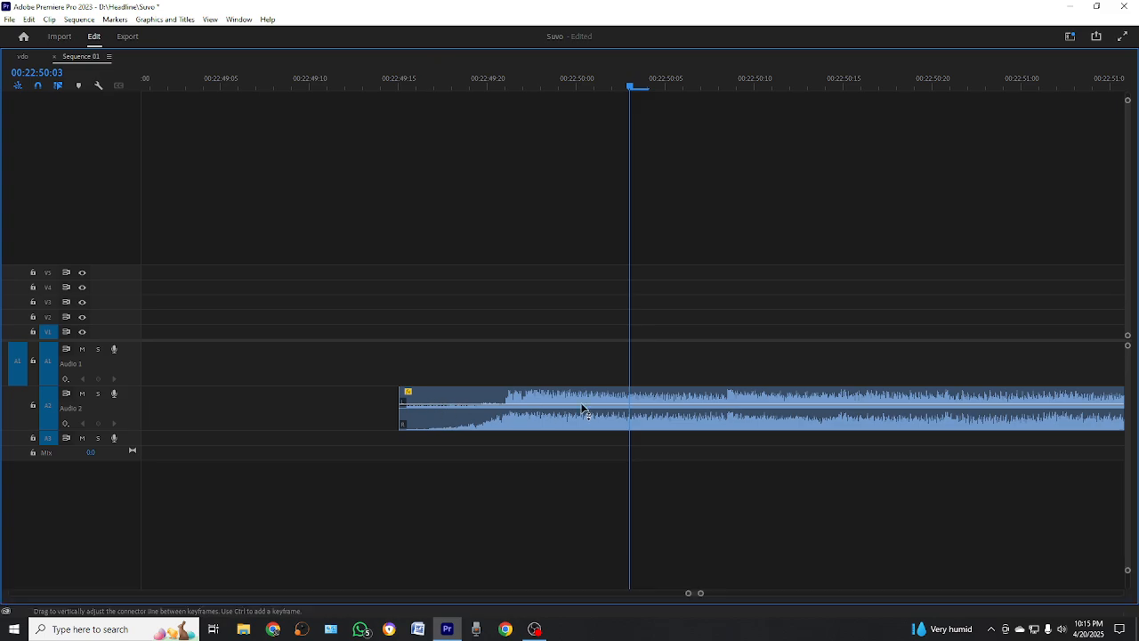
{"action": "left_click_drag", "start_coordinate": [776, 404], "coordinate": [773, 404]}
{"action": "key", "text": "ctrl+z"}
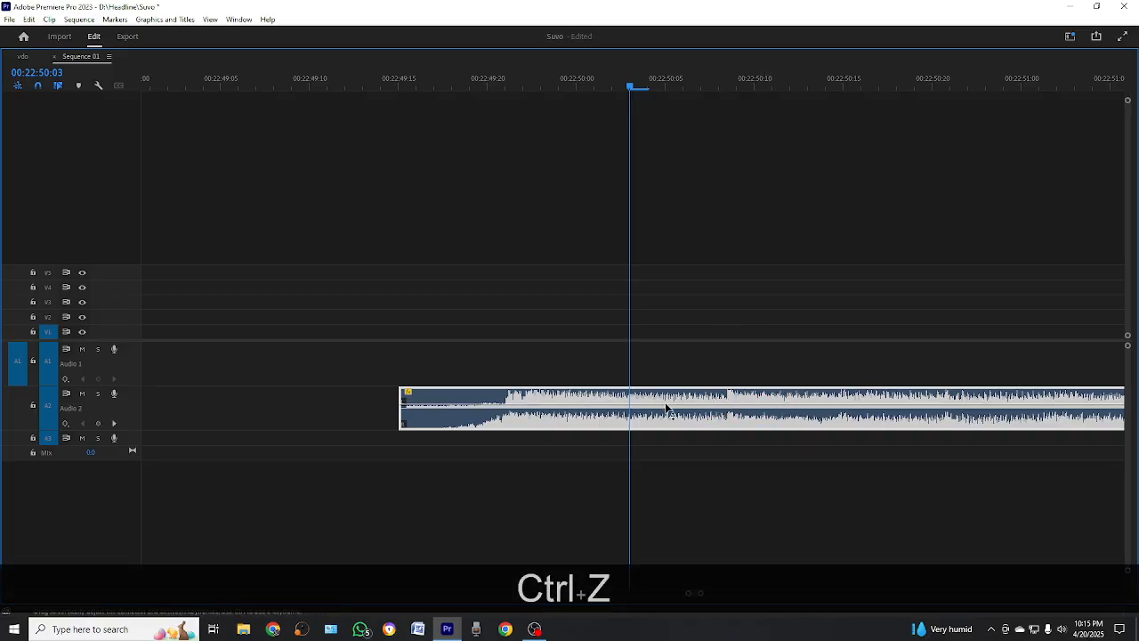
Step: Try the music clip's volume line at 15 dB and down to about -47.5 dB, and bring it back to about 0 dB
{"action": "scroll", "coordinate": [595, 394], "scroll_direction": "right", "scroll_amount": 2}
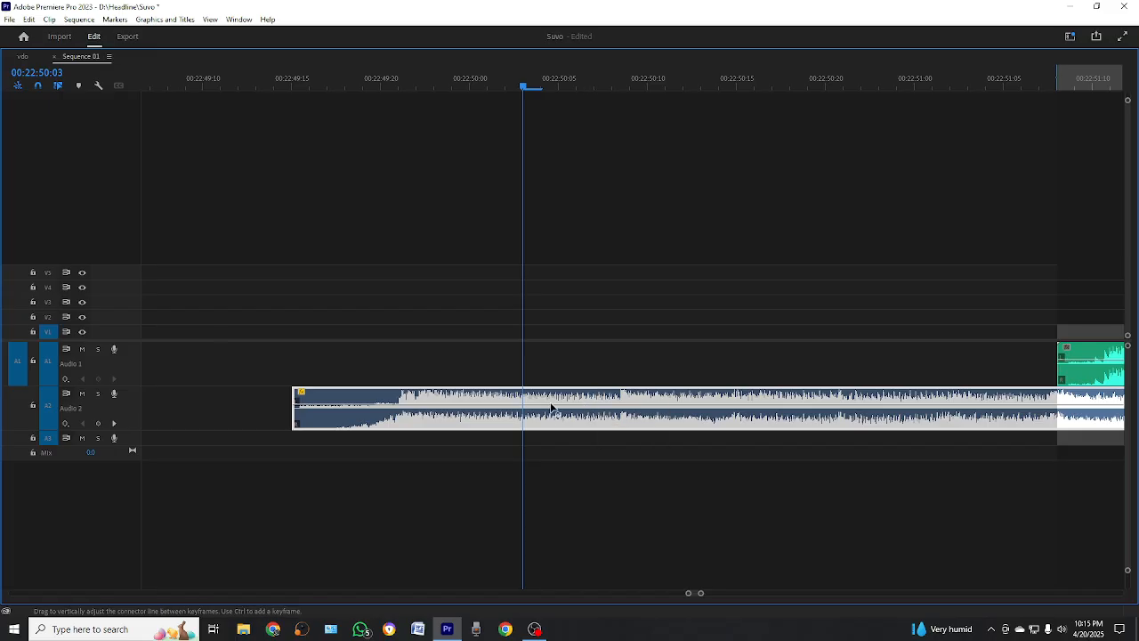
{"action": "left_click_drag", "start_coordinate": [558, 409], "coordinate": [557, 389]}
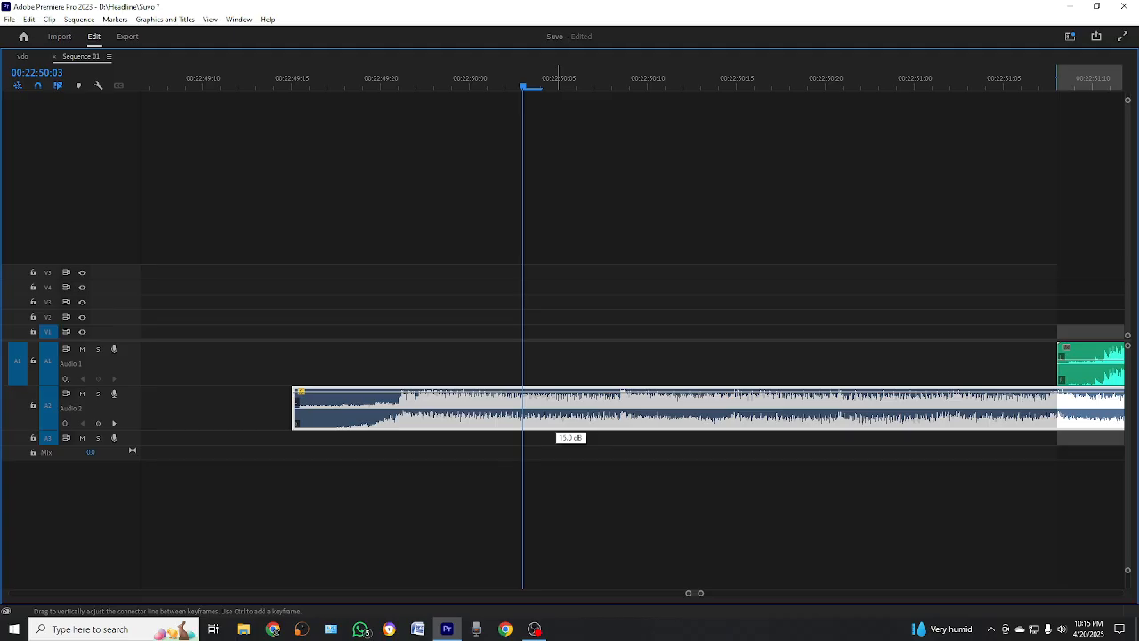
{"action": "left_click_drag", "start_coordinate": [557, 389], "coordinate": [555, 411]}
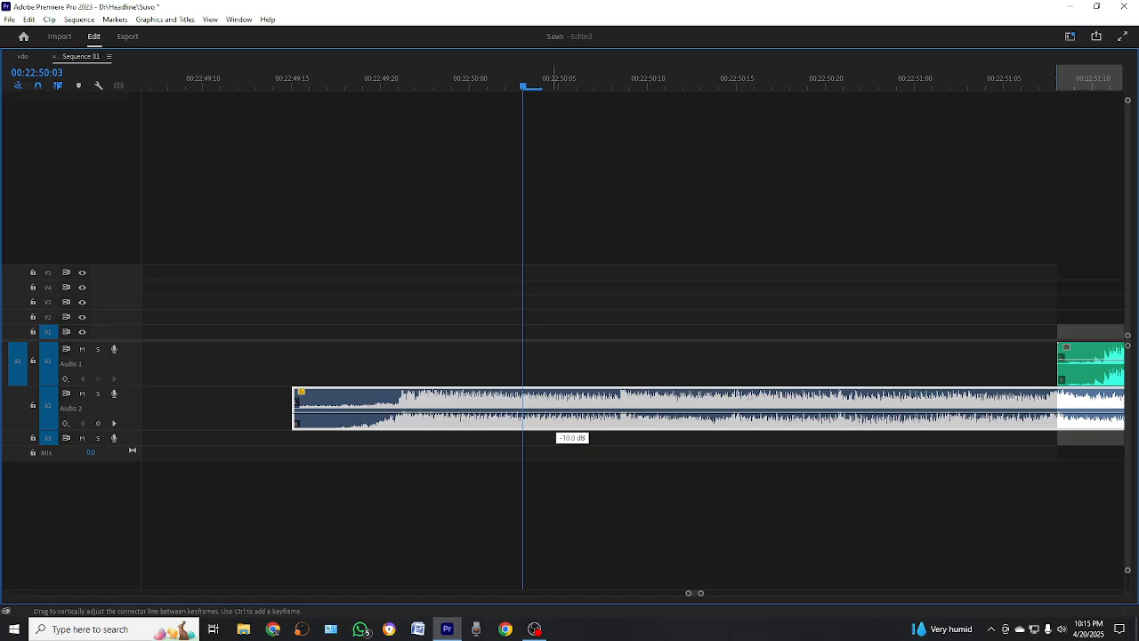
{"action": "left_click_drag", "start_coordinate": [556, 411], "coordinate": [556, 422]}
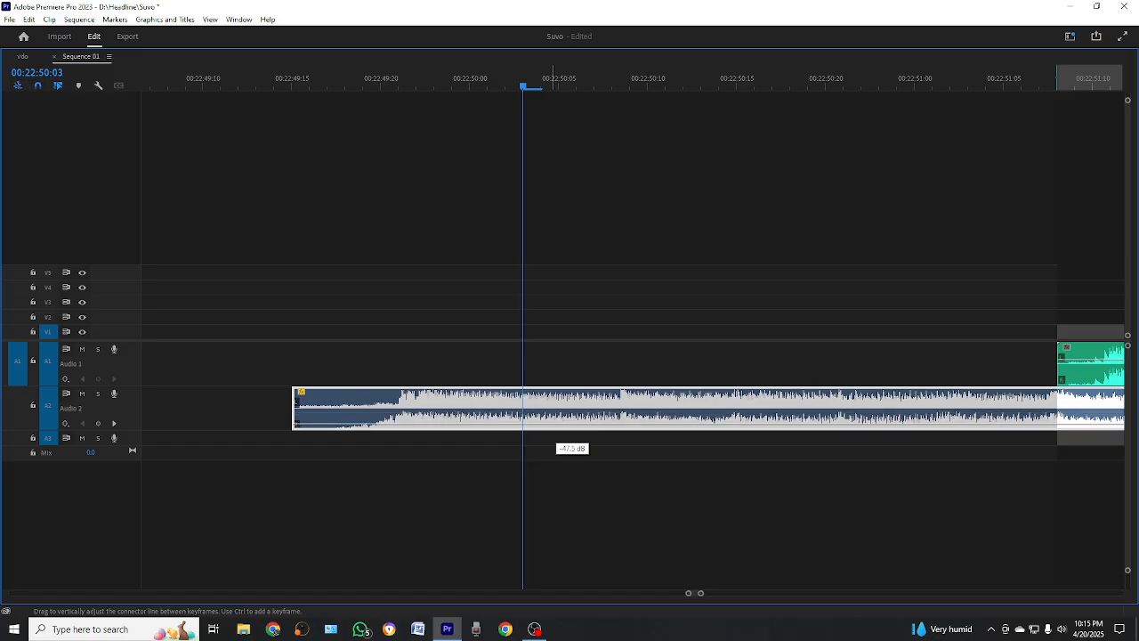
{"action": "left_click_drag", "start_coordinate": [556, 422], "coordinate": [557, 405]}
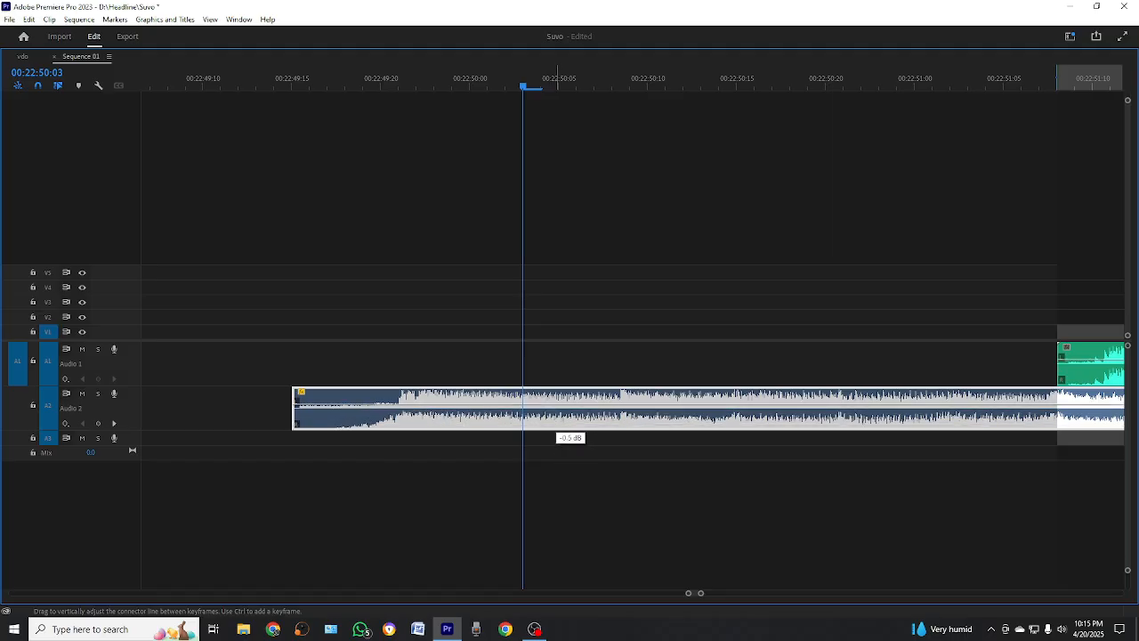
{"action": "left_click", "coordinate": [617, 306]}
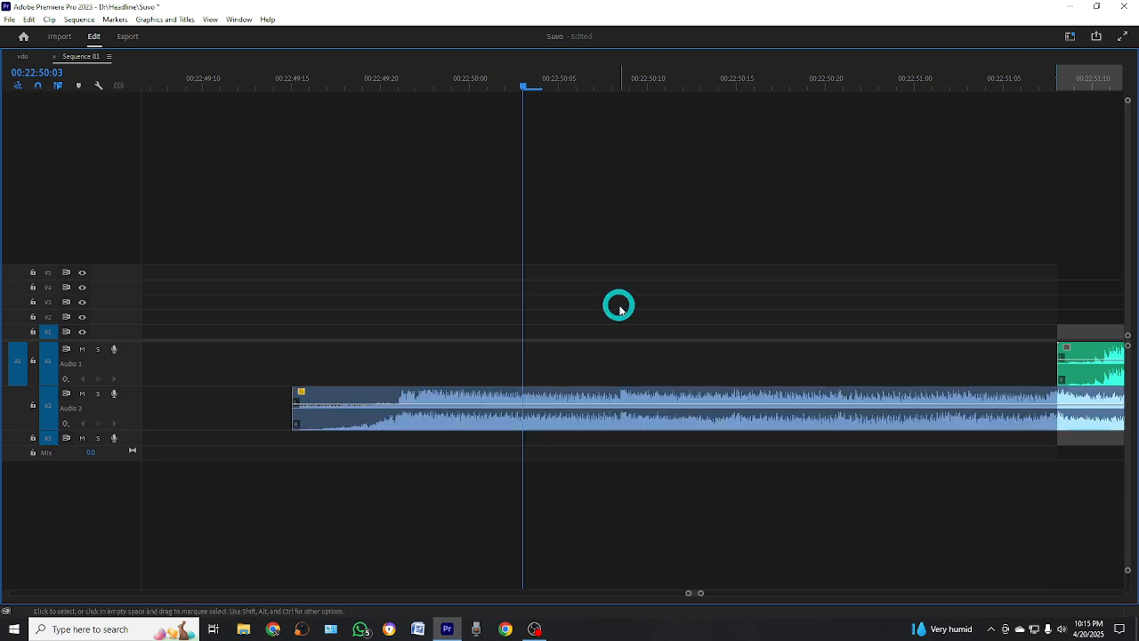
Step: Delete all existing volume Level keyframes of the Land of a Loss.mp4 music clip by turning off its Level animation
{"action": "key", "text": "grave"}
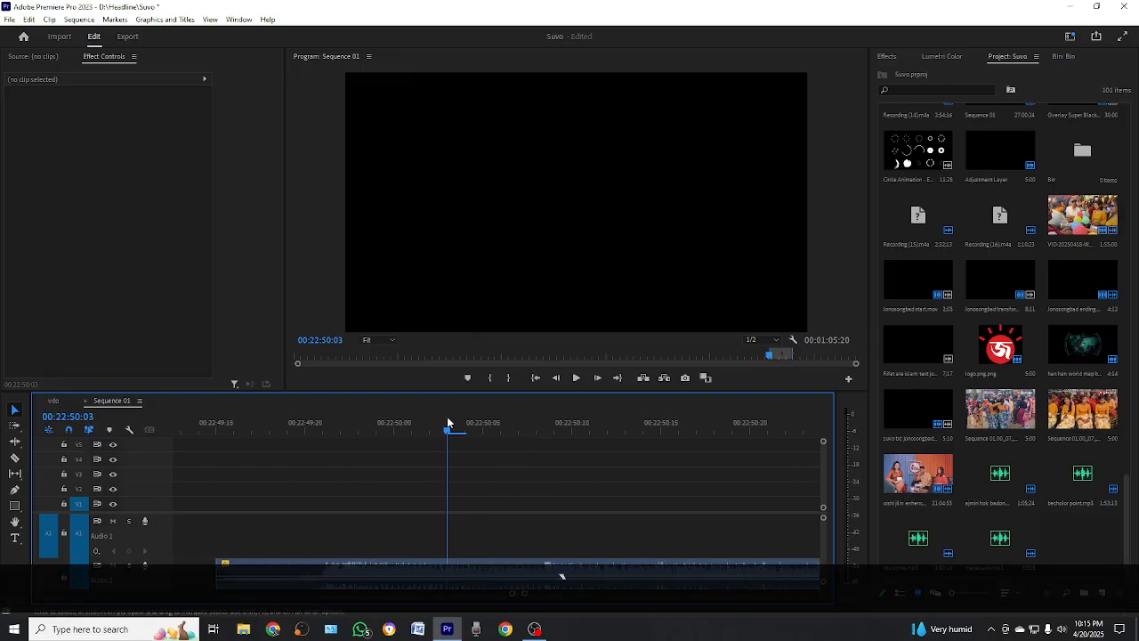
{"action": "key", "text": "grave"}
{"action": "left_click", "coordinate": [435, 393]}
{"action": "key", "text": "grave"}
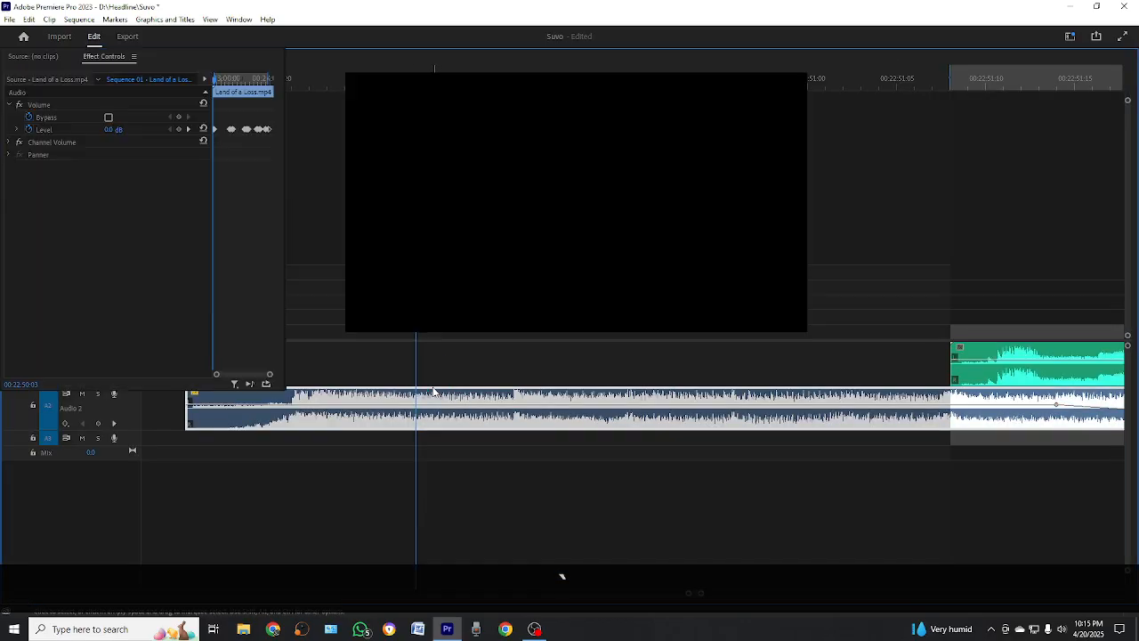
{"action": "left_click", "coordinate": [102, 57]}
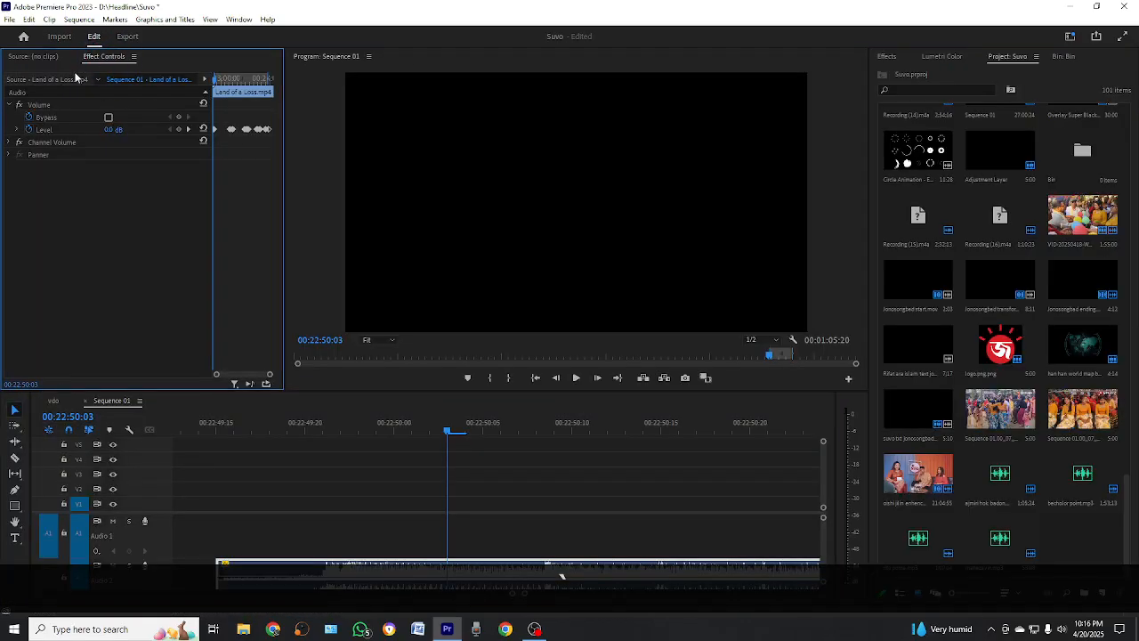
{"action": "left_click", "coordinate": [30, 106]}
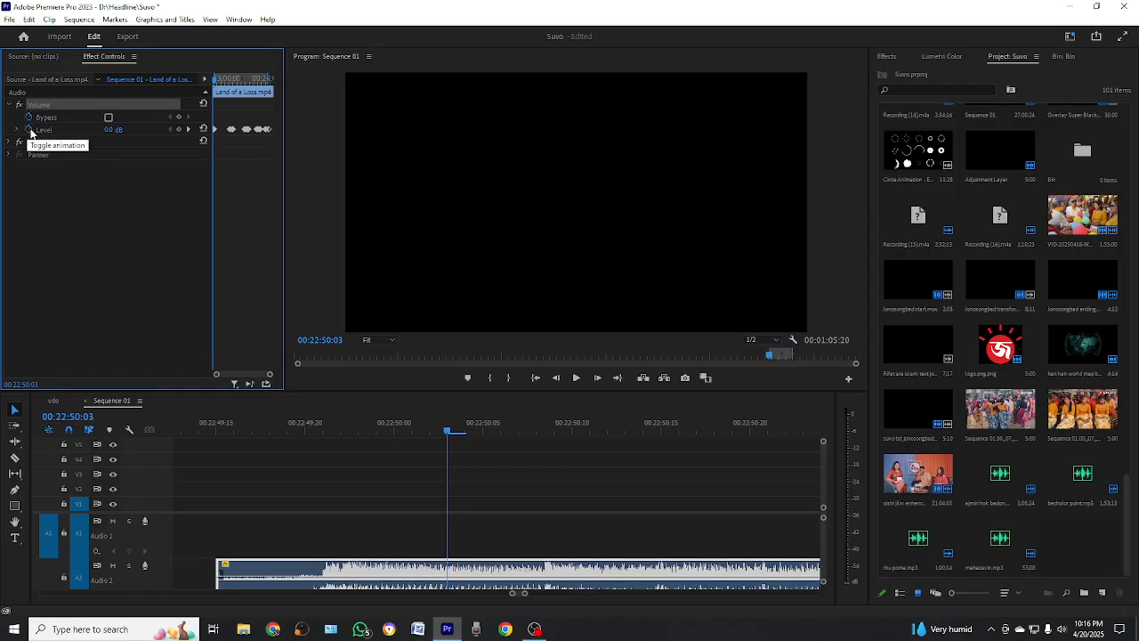
{"action": "left_click", "coordinate": [24, 132]}
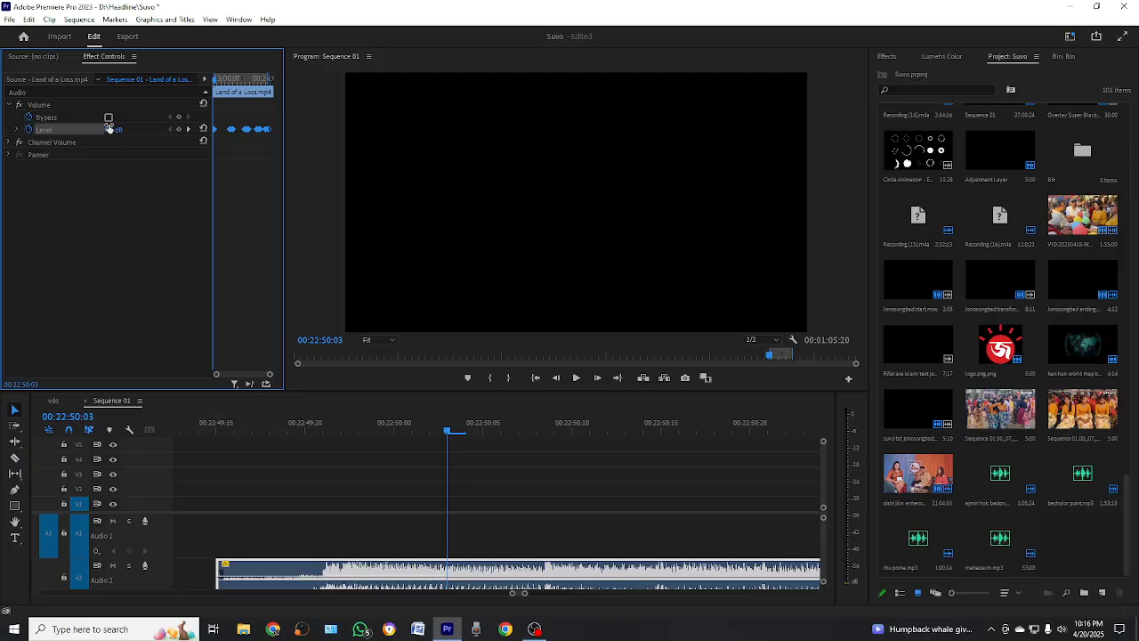
{"action": "left_click", "coordinate": [257, 121]}
{"action": "left_click_drag", "start_coordinate": [234, 121], "coordinate": [267, 141]}
{"action": "left_click", "coordinate": [29, 130]}
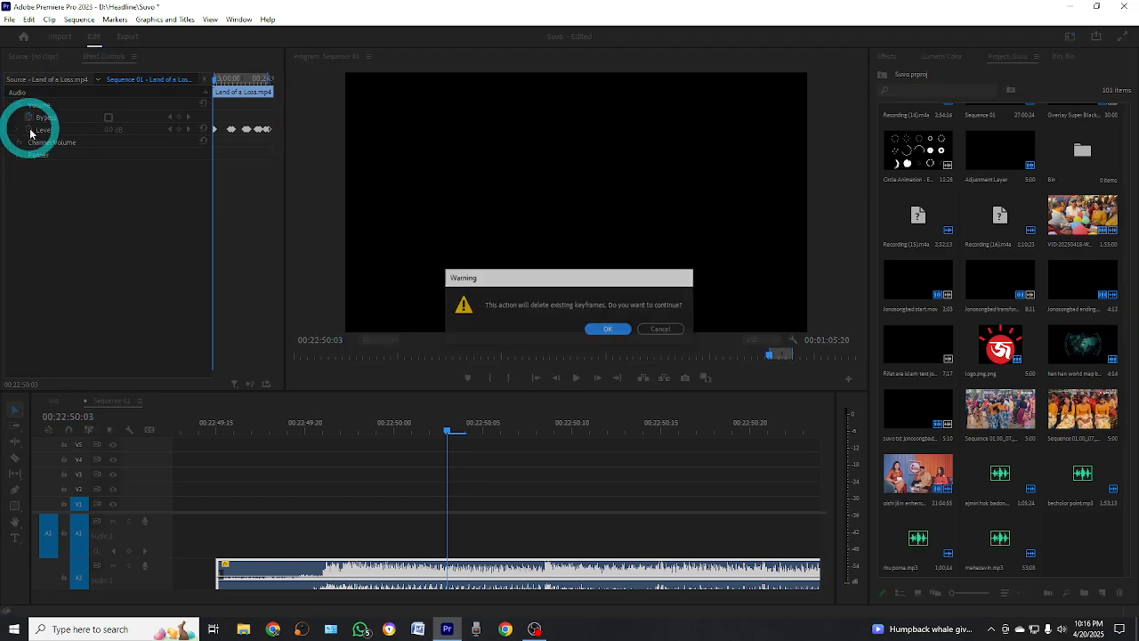
{"action": "left_click", "coordinate": [609, 329]}
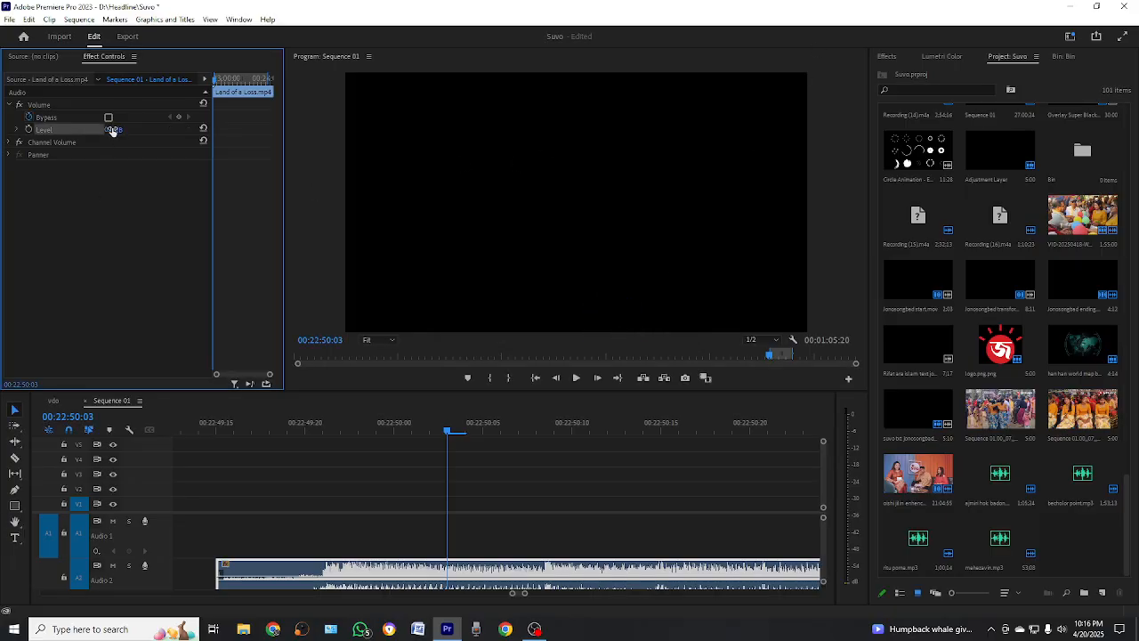
{"action": "key", "text": "grave"}
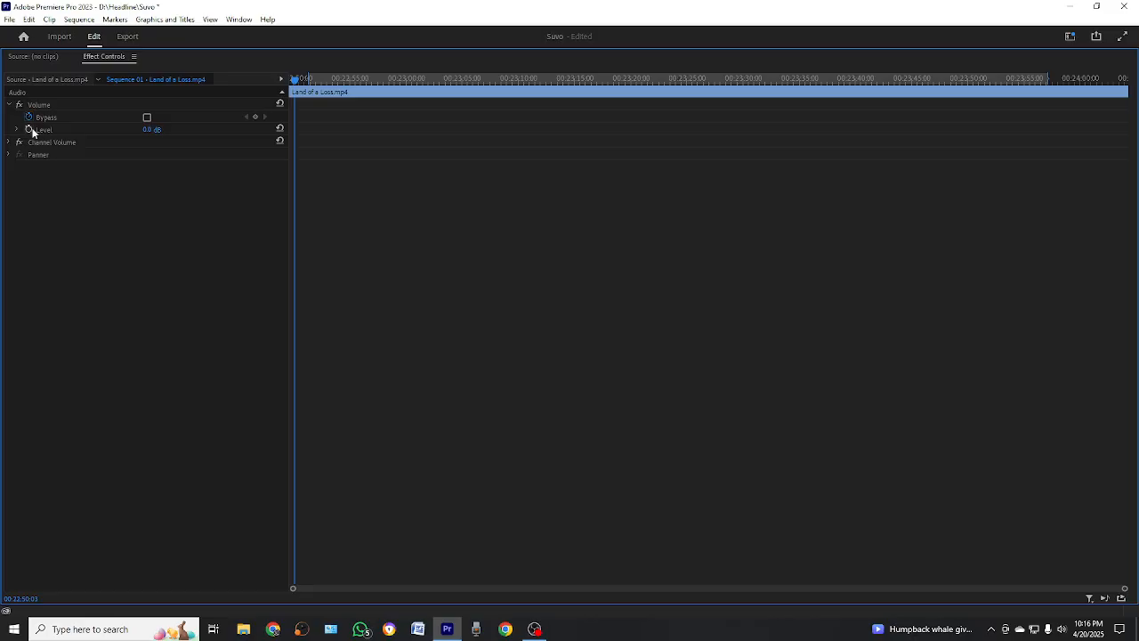
{"action": "key", "text": "grave"}
Step: Play the music lead-in from 00:22:49:16 into the beginning of the voice clip
{"action": "left_click", "coordinate": [545, 485]}
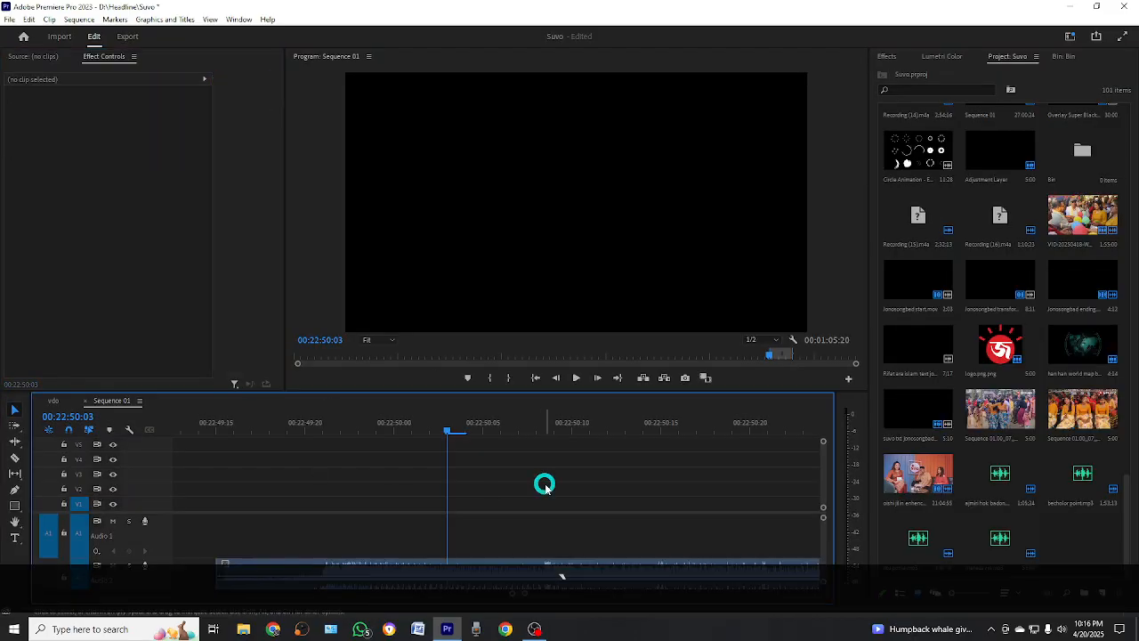
{"action": "key", "text": "minus"}
{"action": "key", "text": "minus"}
{"action": "key", "text": "minus"}
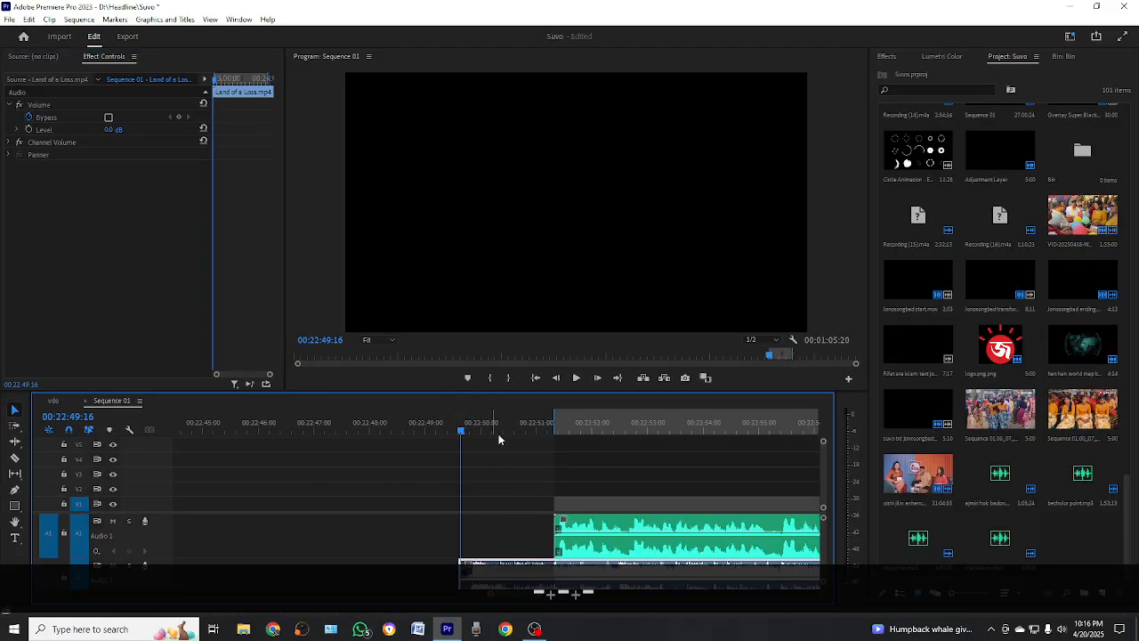
{"action": "key", "text": "space"}
{"action": "scroll", "coordinate": [534, 443], "scroll_direction": "down", "scroll_amount": 3}
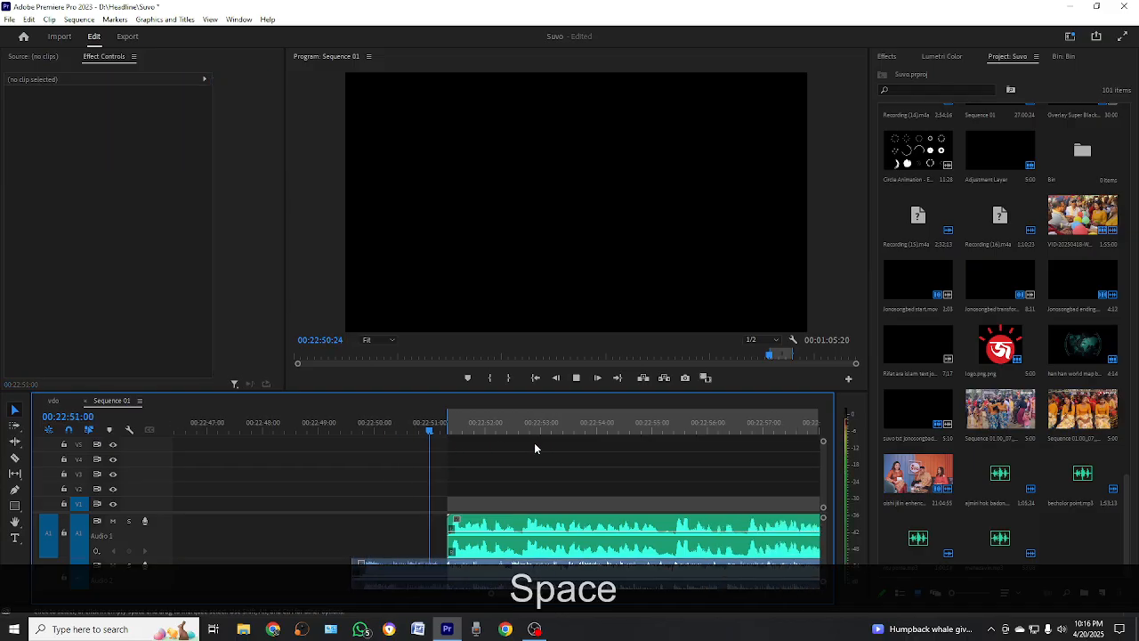
{"action": "left_click", "coordinate": [487, 549]}
{"action": "key", "text": "space"}
Step: Move the music clip on Audio 2 about 1 second earlier, starting it about 2.8 seconds before the voice clip
{"action": "key", "text": "grave"}
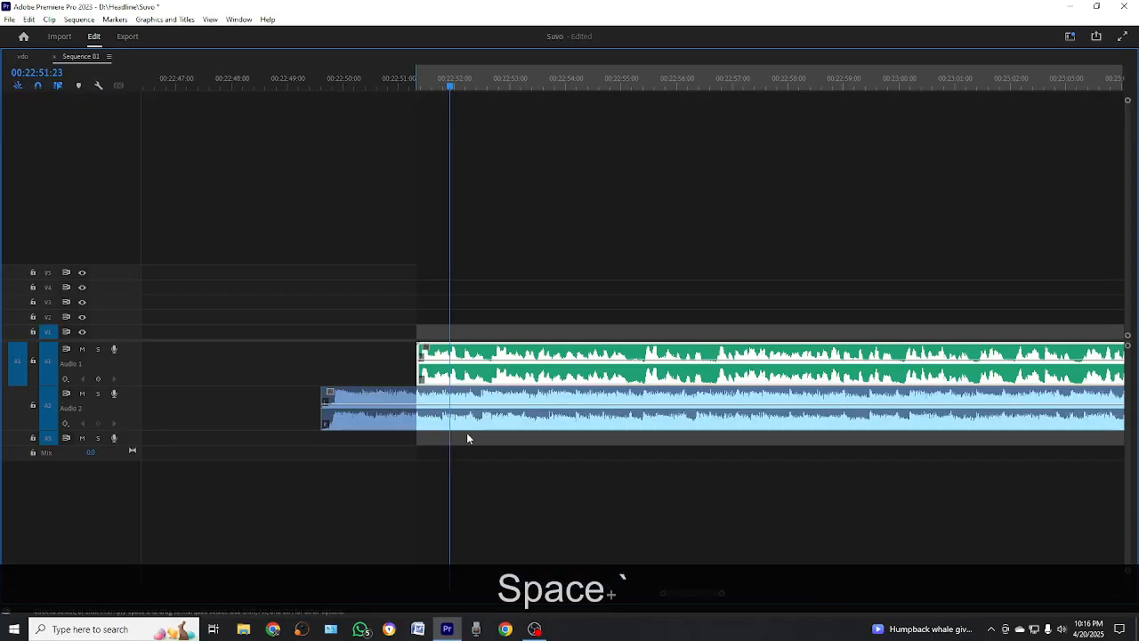
{"action": "left_click", "coordinate": [468, 418]}
{"action": "left_click_drag", "start_coordinate": [468, 419], "coordinate": [409, 415]}
Step: Play back the lengthened music lead-in from 00:22:48:02 and replay the entry of the voice
{"action": "left_click", "coordinate": [236, 78]}
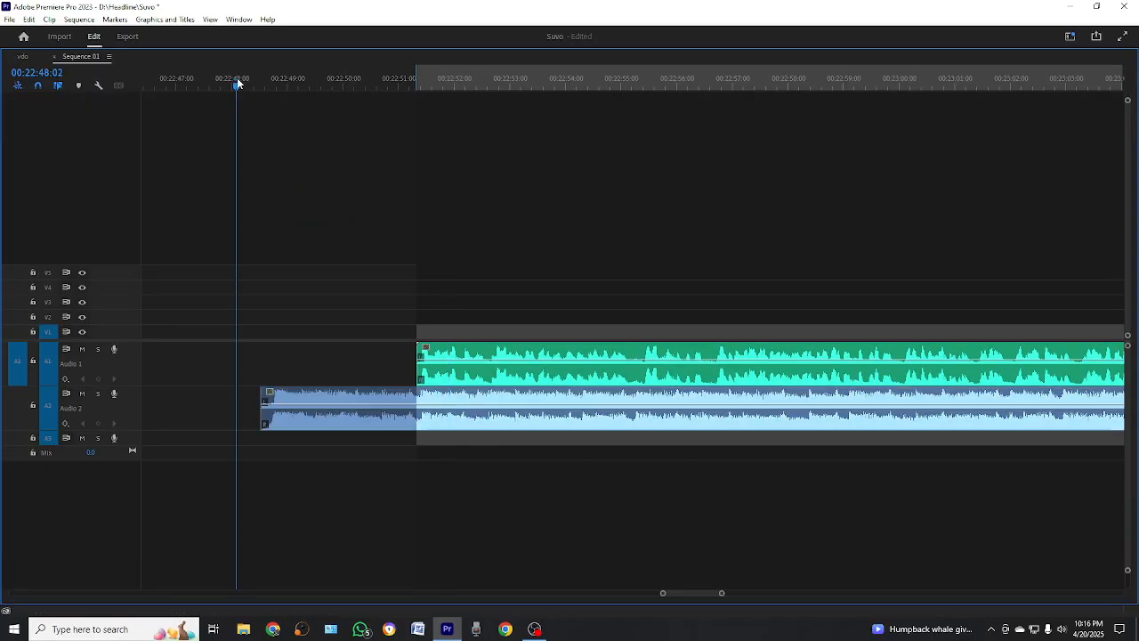
{"action": "key", "text": "grave"}
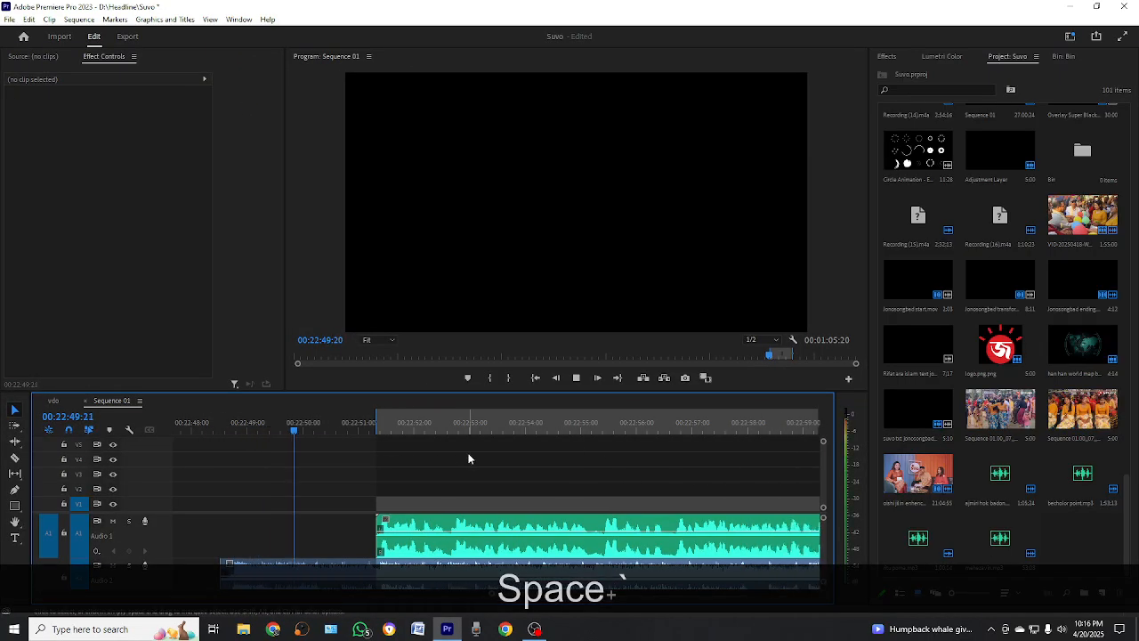
{"action": "key", "text": "space"}
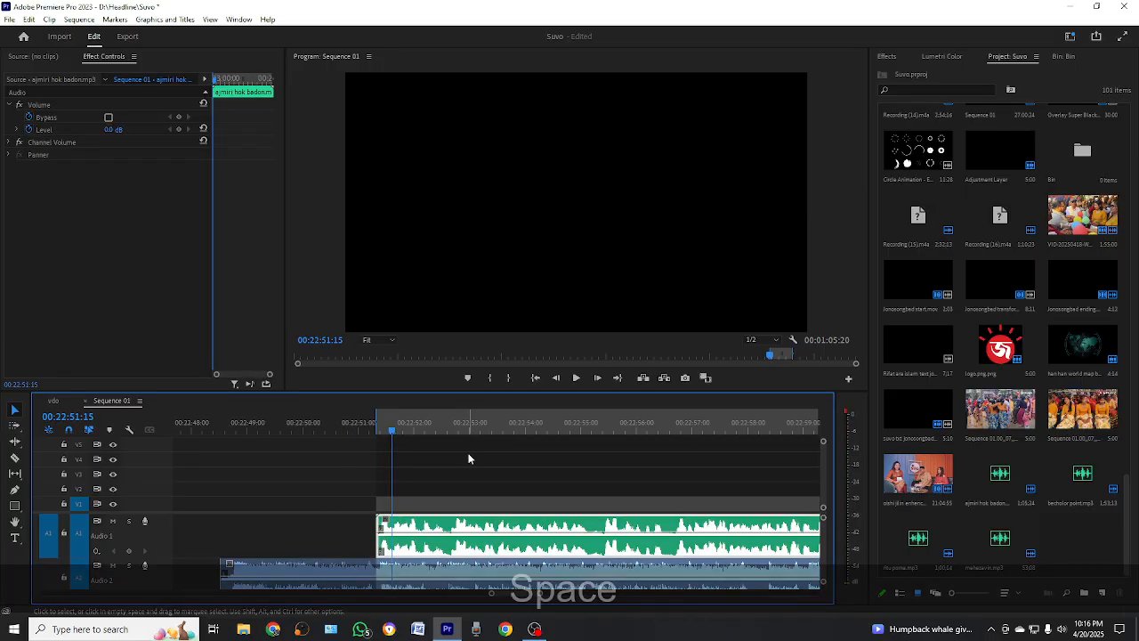
{"action": "left_click", "coordinate": [370, 429]}
{"action": "key", "text": "space"}
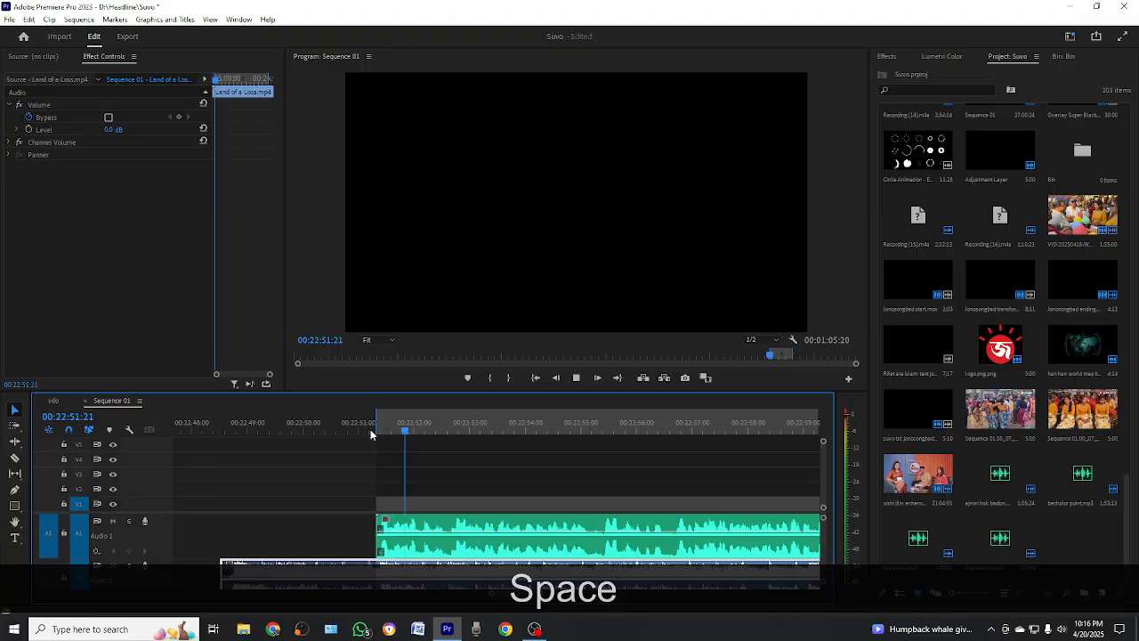
Step: Place the playhead at 00:22:51:05 and examine the extent of both clips and the point where the voice starts
{"action": "left_click", "coordinate": [370, 429]}
{"action": "key", "text": "grave"}
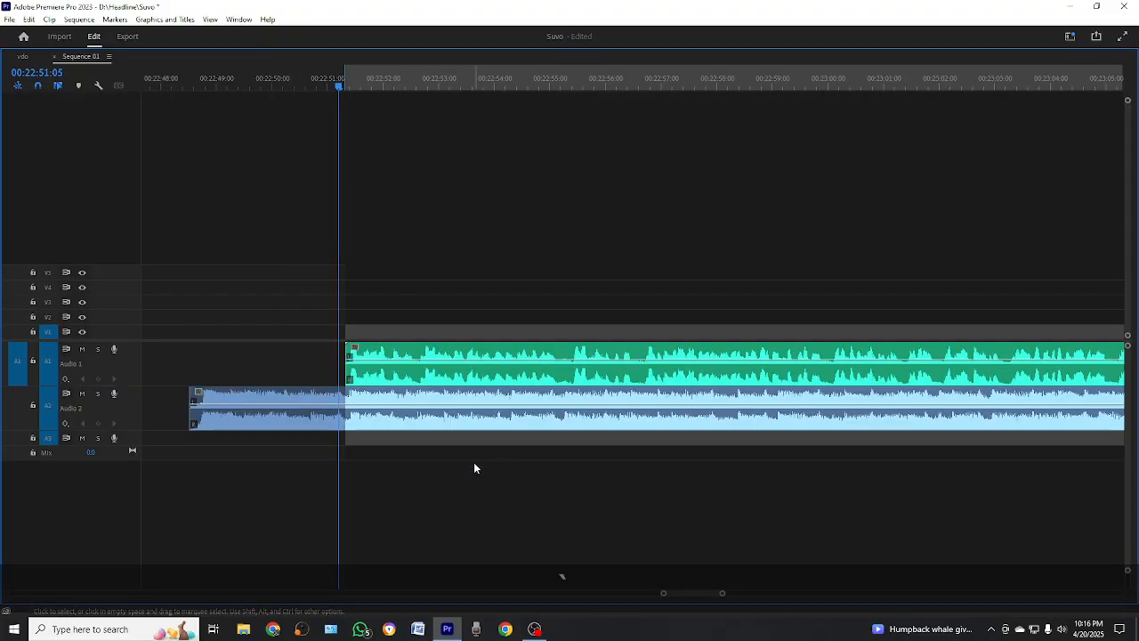
{"action": "key", "text": "minus"}
{"action": "key", "text": "minus"}
{"action": "key", "text": "minus"}
{"action": "key", "text": "minus"}
{"action": "key", "text": "minus"}
{"action": "key", "text": "minus"}
{"action": "key", "text": "minus"}
{"action": "key", "text": "equal"}
{"action": "key", "text": "equal"}
{"action": "key", "text": "equal"}
{"action": "key", "text": "equal"}
{"action": "key", "text": "equal"}
{"action": "key", "text": "equal"}
{"action": "key", "text": "equal"}
{"action": "key", "text": "equal"}
{"action": "key", "text": "equal"}
{"action": "key", "text": "equal"}
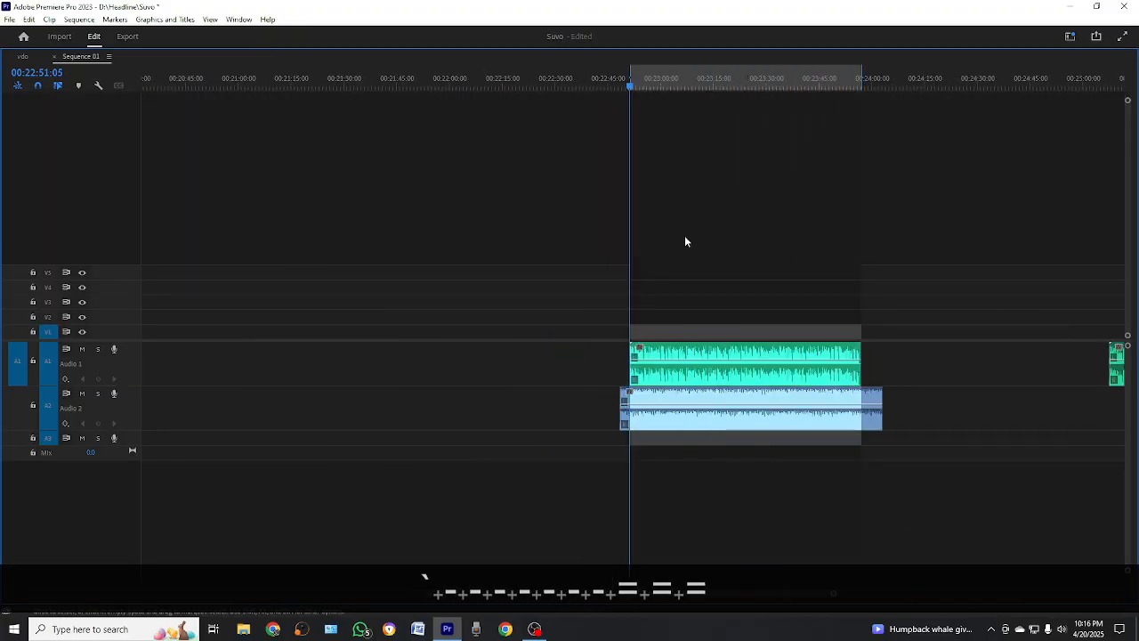
{"action": "scroll", "coordinate": [623, 236], "scroll_direction": "down", "scroll_amount": 2}
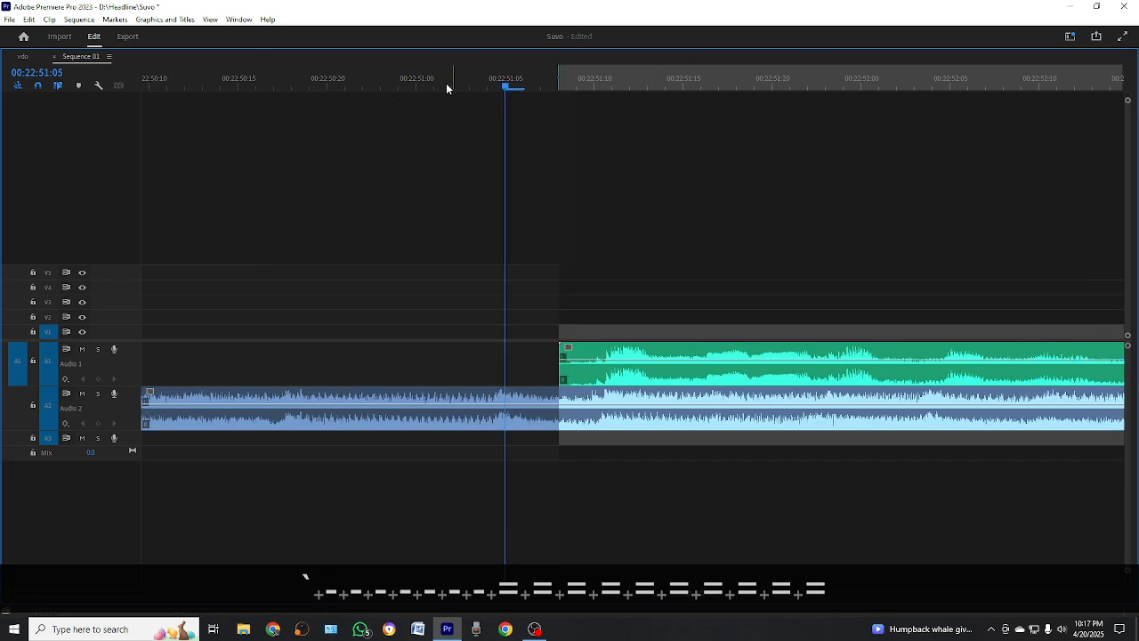
Step: Scrub through the music lead-in and park the playhead at 00:22:51:06, two frames before the voice clip starts
{"action": "left_click_drag", "start_coordinate": [446, 83], "coordinate": [547, 130]}
{"action": "key", "text": "minus"}
{"action": "key", "text": "minus"}
{"action": "key", "text": "minus"}
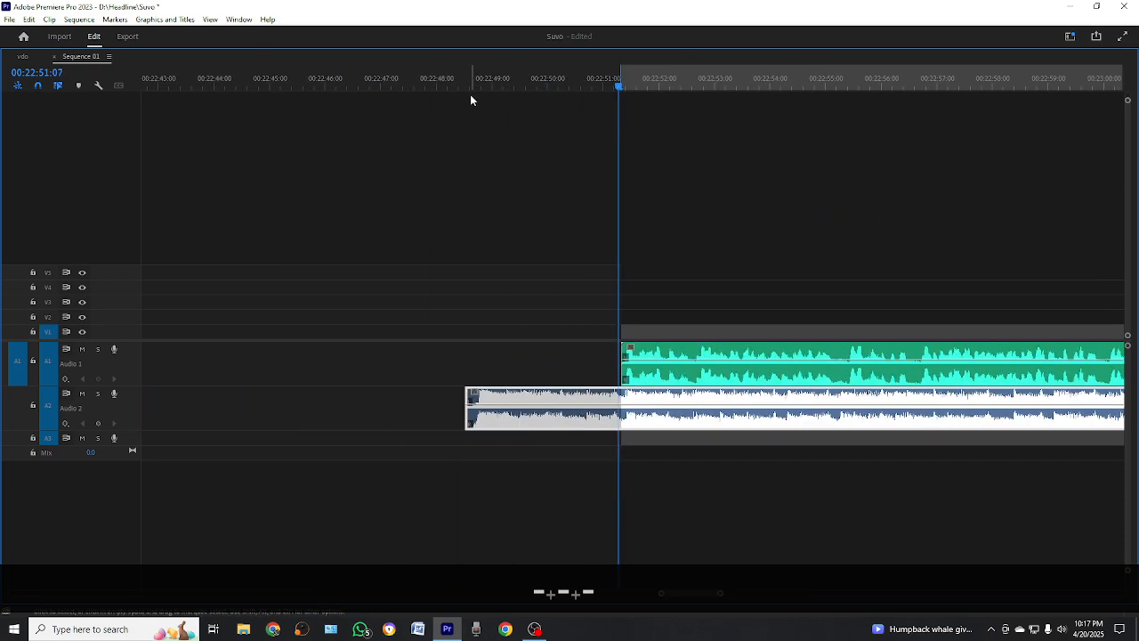
{"action": "left_click_drag", "start_coordinate": [454, 82], "coordinate": [620, 186]}
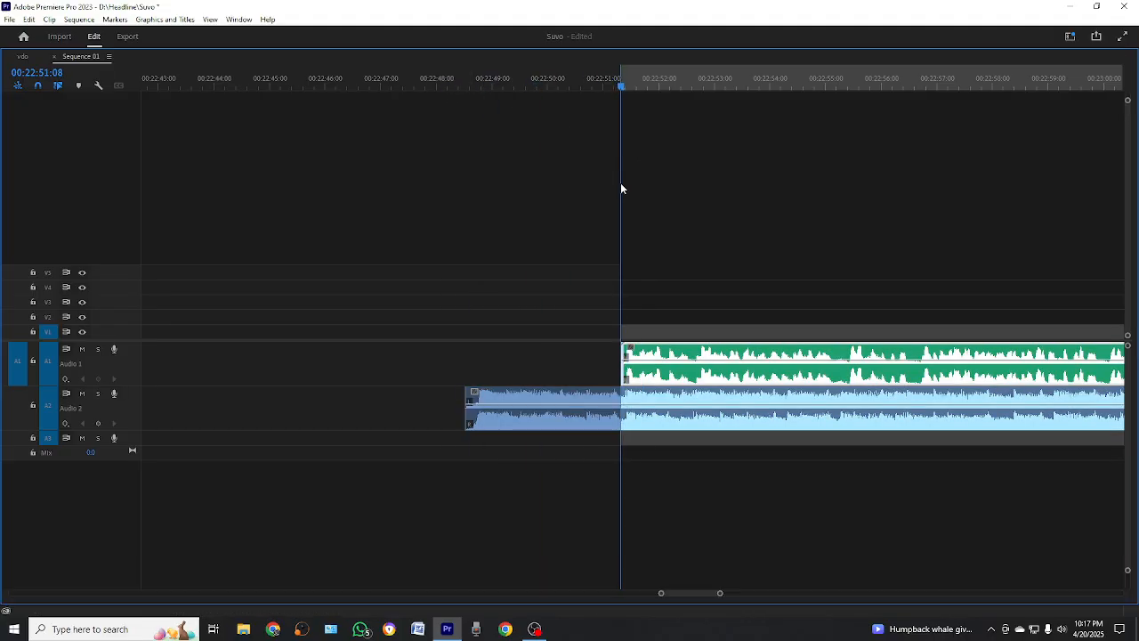
{"action": "key", "text": "equal"}
{"action": "key", "text": "equal"}
{"action": "key", "text": "equal"}
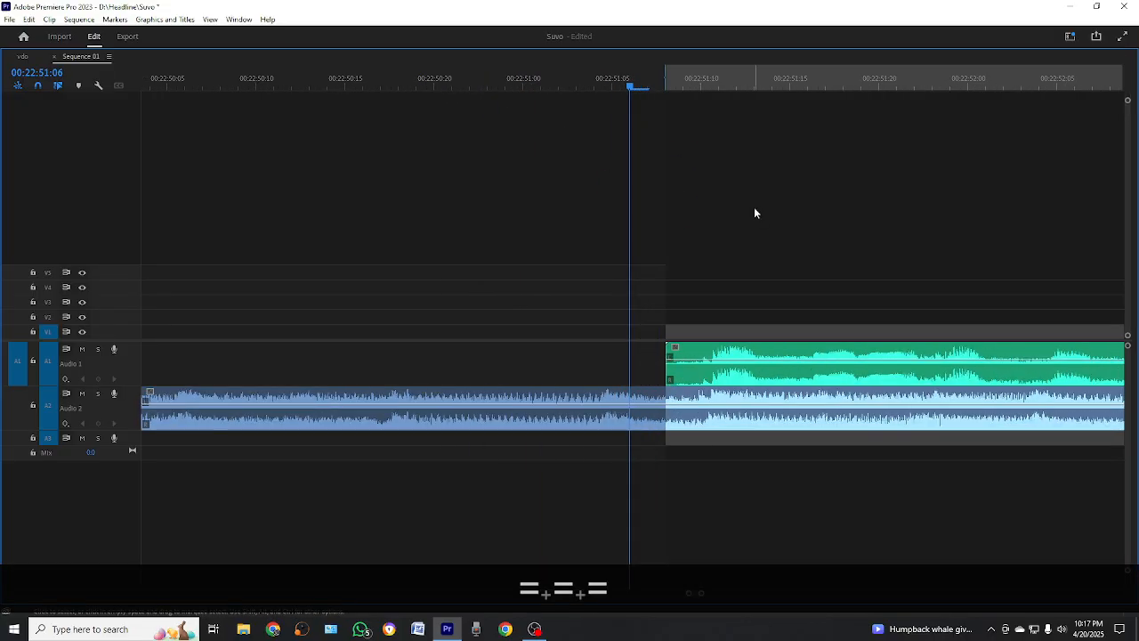
Step: Restore the full panel layout and reduce the Audio 1 track height so the Audio 2 music clip shows completely
{"action": "key", "text": "grave"}
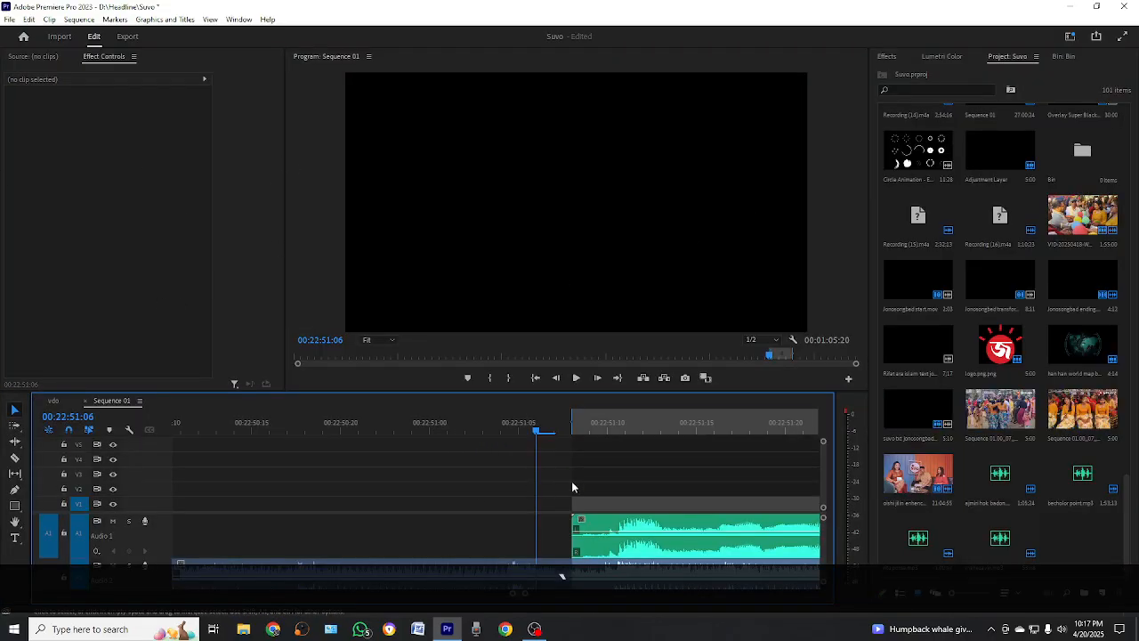
{"action": "key", "text": "grave"}
{"action": "left_click", "coordinate": [532, 413]}
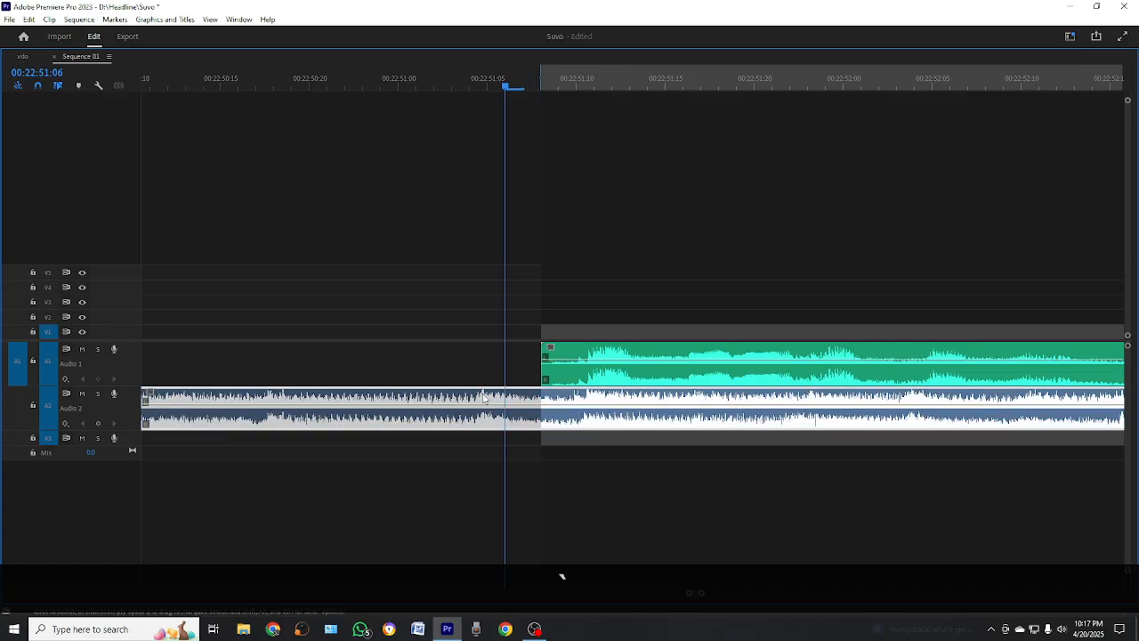
{"action": "left_click", "coordinate": [741, 242]}
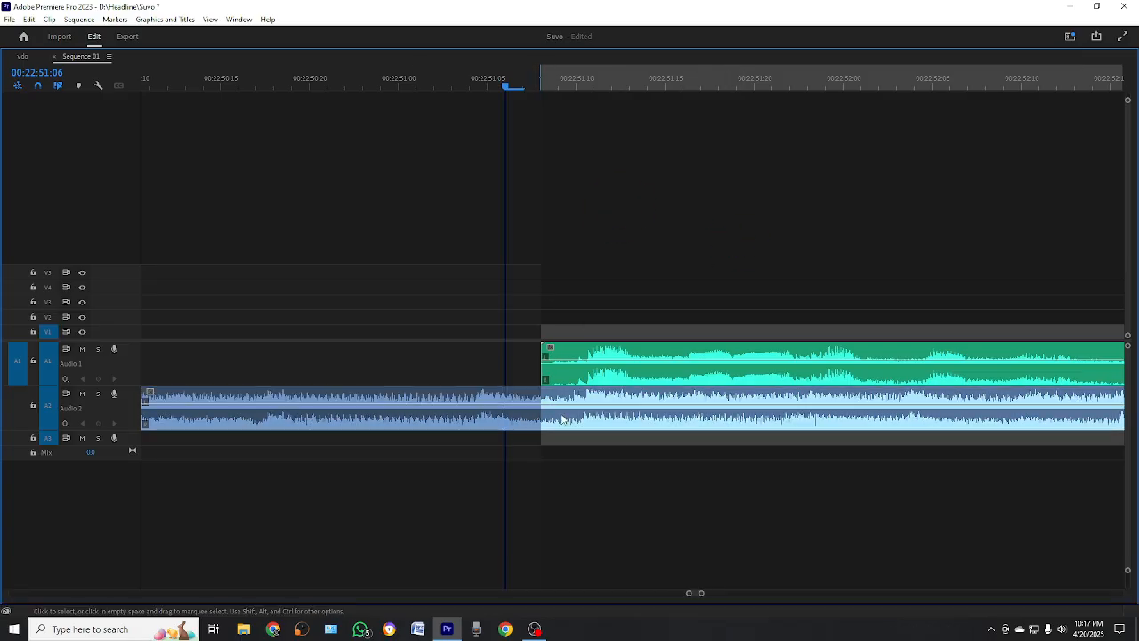
{"action": "key", "text": "grave"}
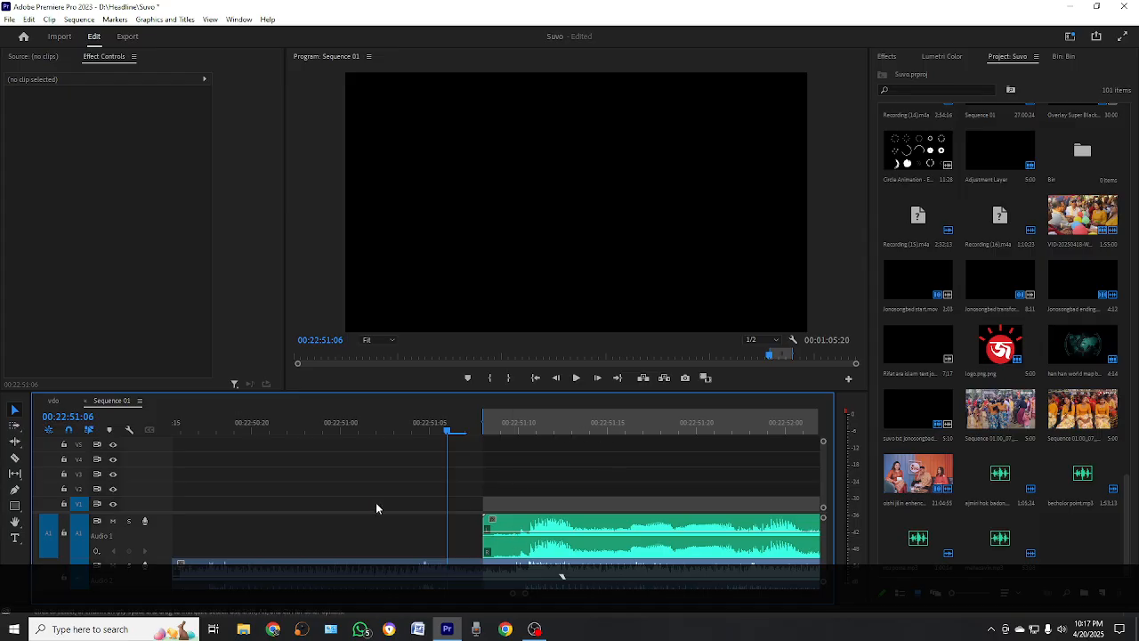
{"action": "scroll", "coordinate": [151, 539], "scroll_direction": "down", "scroll_amount": 1}
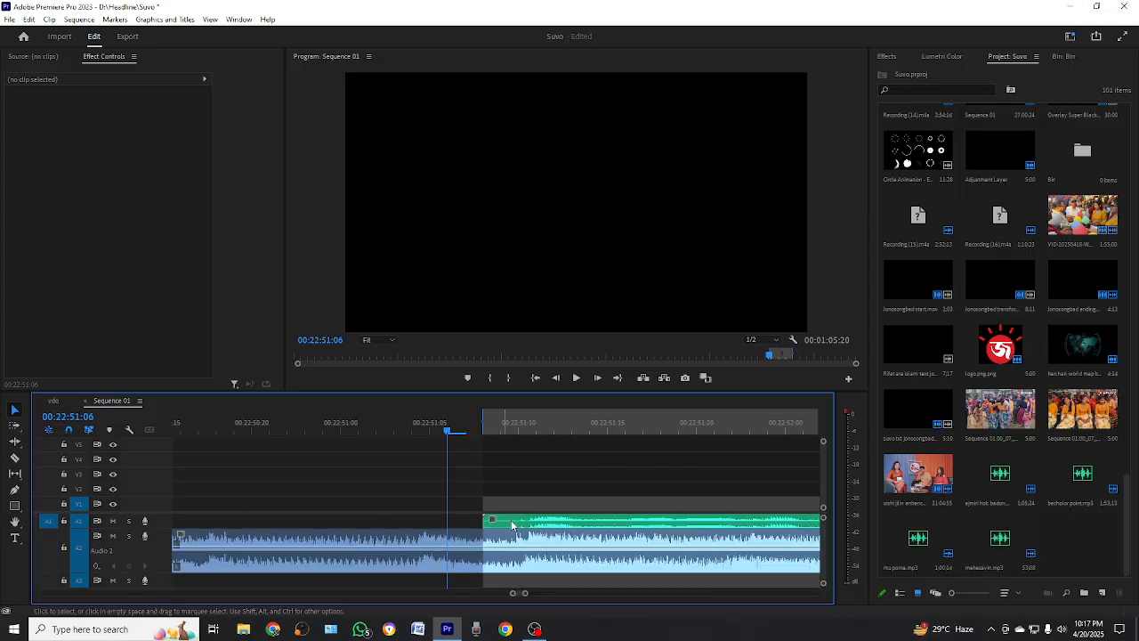
{"action": "left_click", "coordinate": [571, 520]}
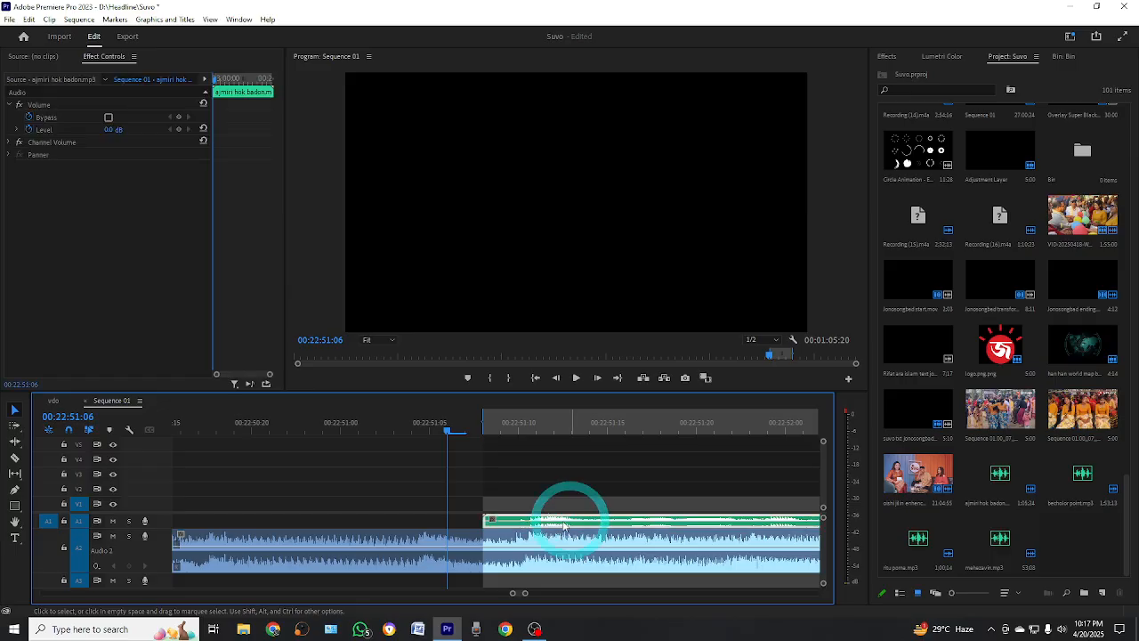
{"action": "left_click", "coordinate": [508, 554]}
{"action": "left_click", "coordinate": [534, 483]}
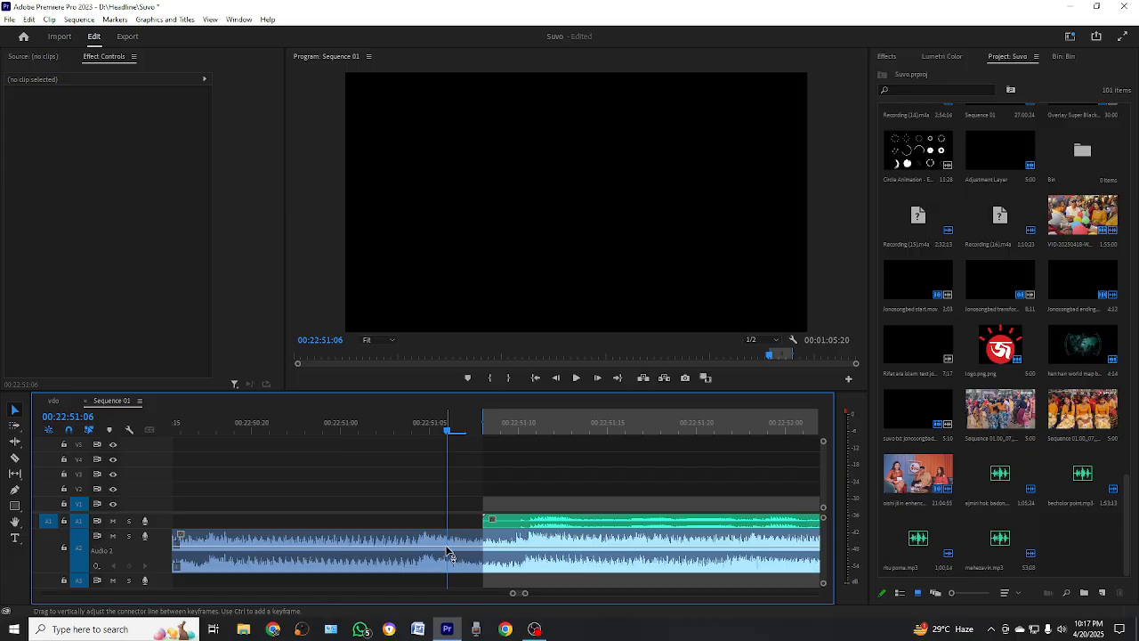
Step: Add a volume keyframe to the Audio 2 music clip at 00:22:51:06, just before the voice clip starts
{"action": "key", "text": "ctrl"}
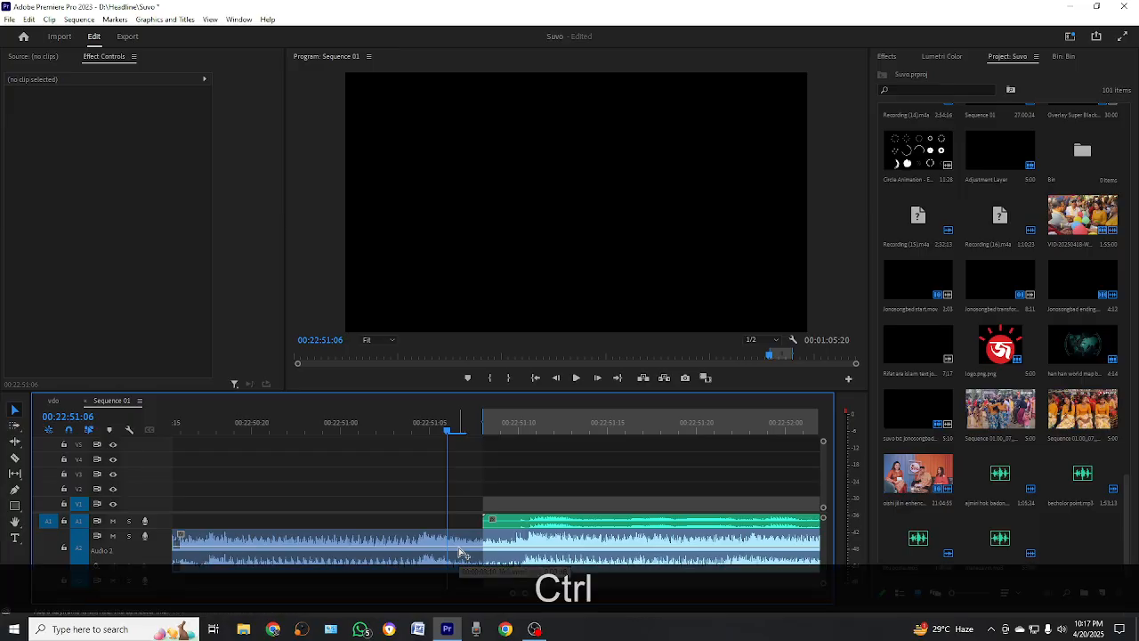
{"action": "left_click", "coordinate": [519, 430]}
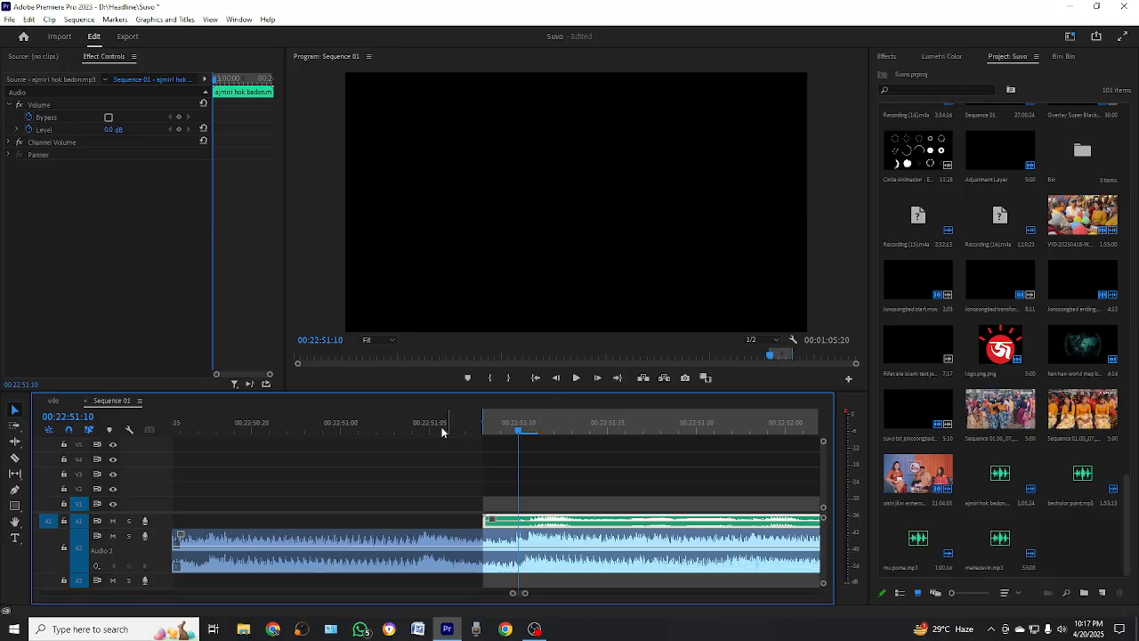
{"action": "left_click", "coordinate": [448, 430]}
{"action": "left_click", "coordinate": [499, 431]}
{"action": "left_click", "coordinate": [441, 432]}
{"action": "key", "text": "ctrl"}
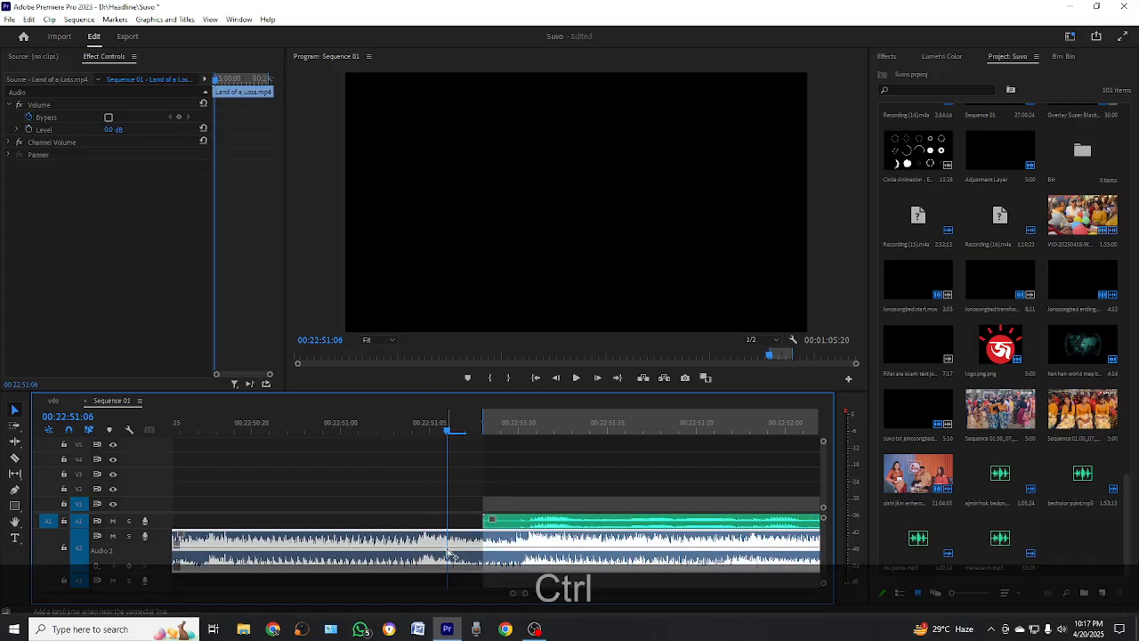
{"action": "left_click", "coordinate": [446, 545], "text": "ctrl"}
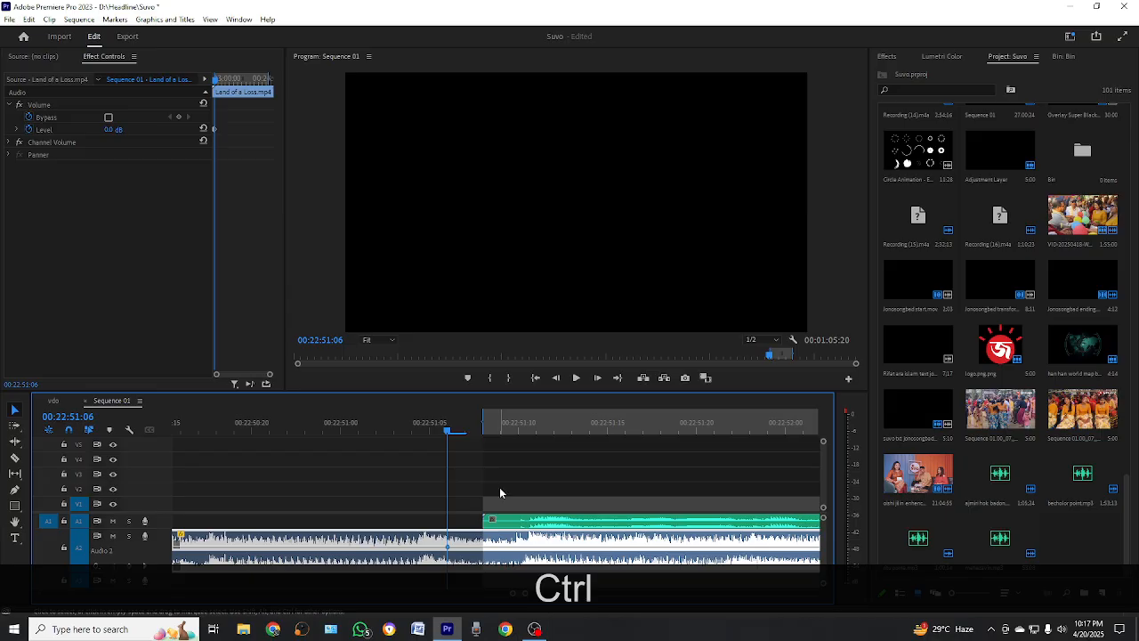
Step: Enlarge the timeline to inspect the new music volume keyframe, and restore the full panel layout
{"action": "key", "text": "grave"}
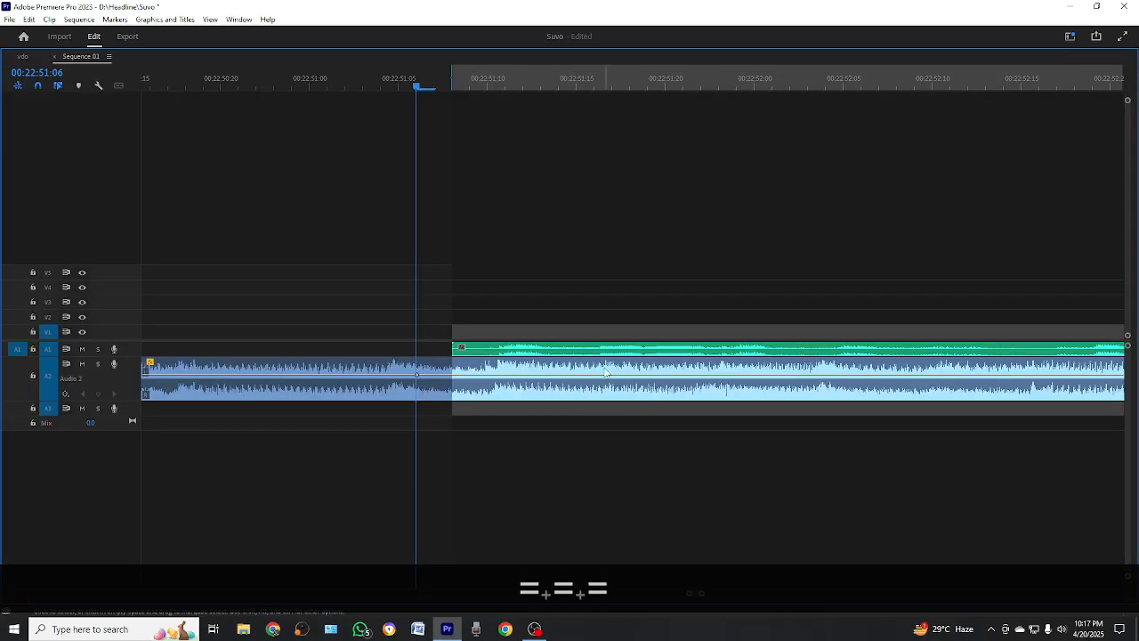
{"action": "key", "text": "equal"}
{"action": "key", "text": "equal"}
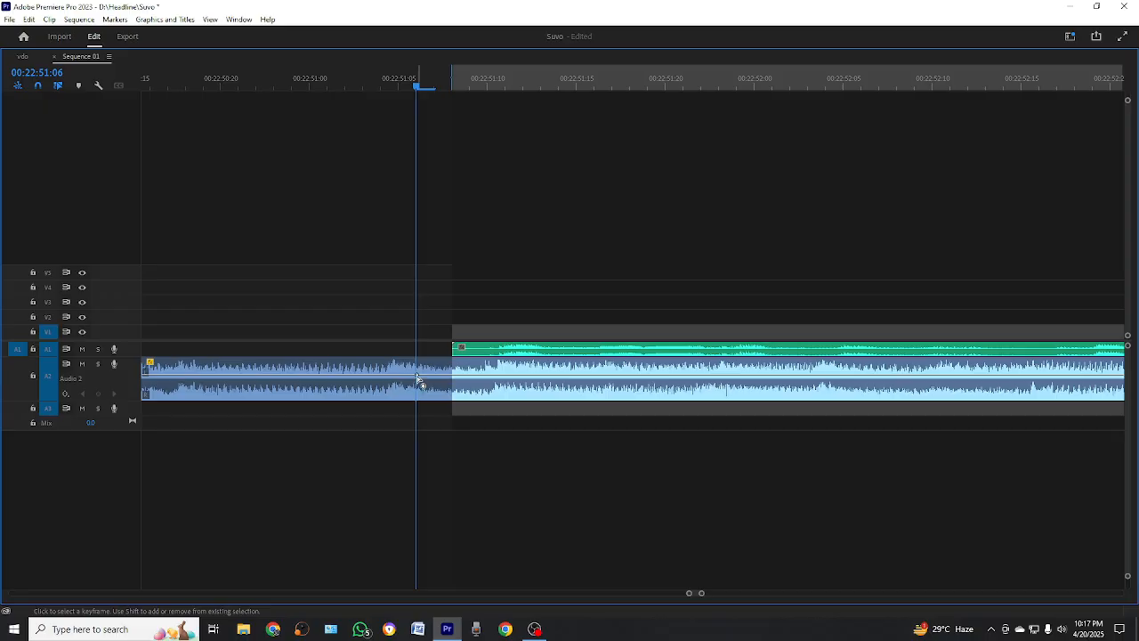
{"action": "mouse_move", "coordinate": [419, 380]}
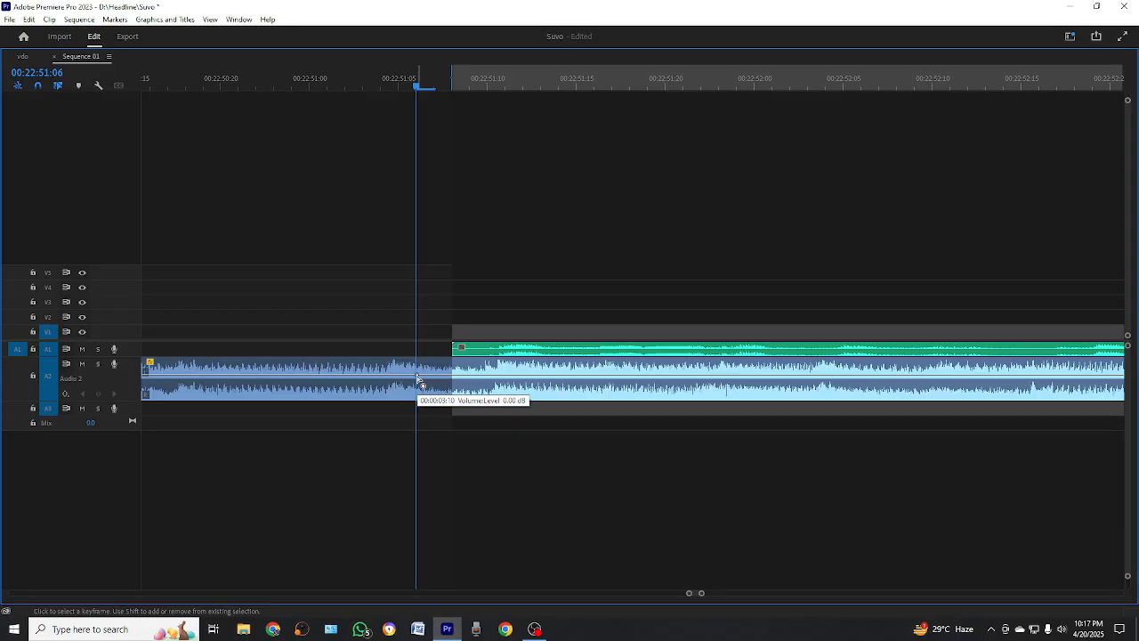
{"action": "key", "text": "grave"}
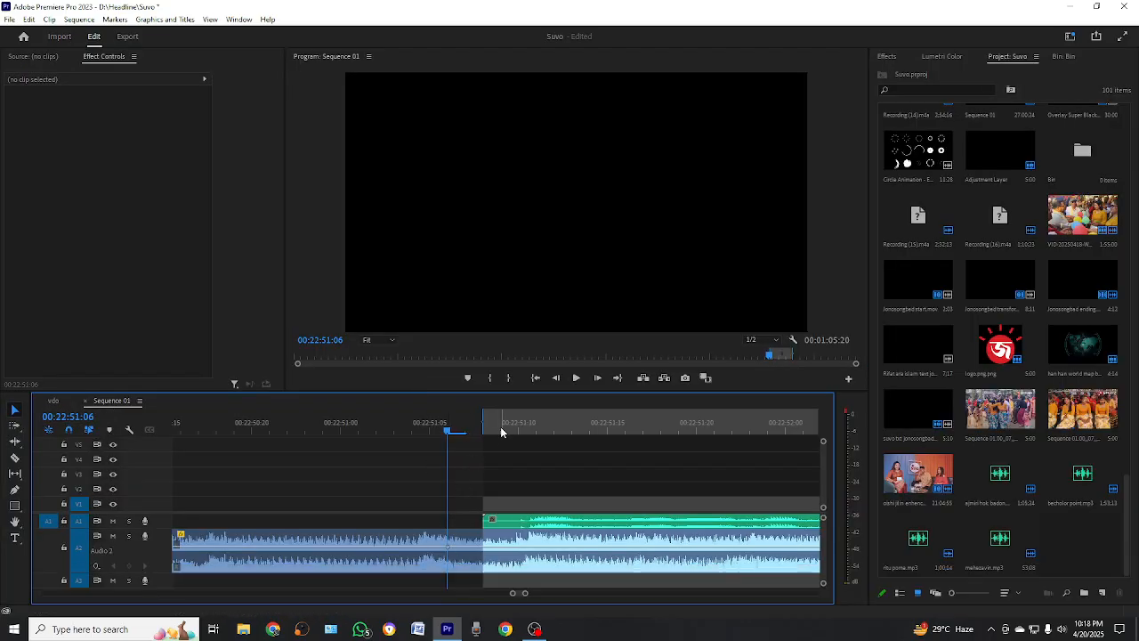
Step: Locate the start of the speech and add a second volume keyframe to the music clip at 00:22:51:09
{"action": "left_click_drag", "start_coordinate": [501, 432], "coordinate": [521, 436]}
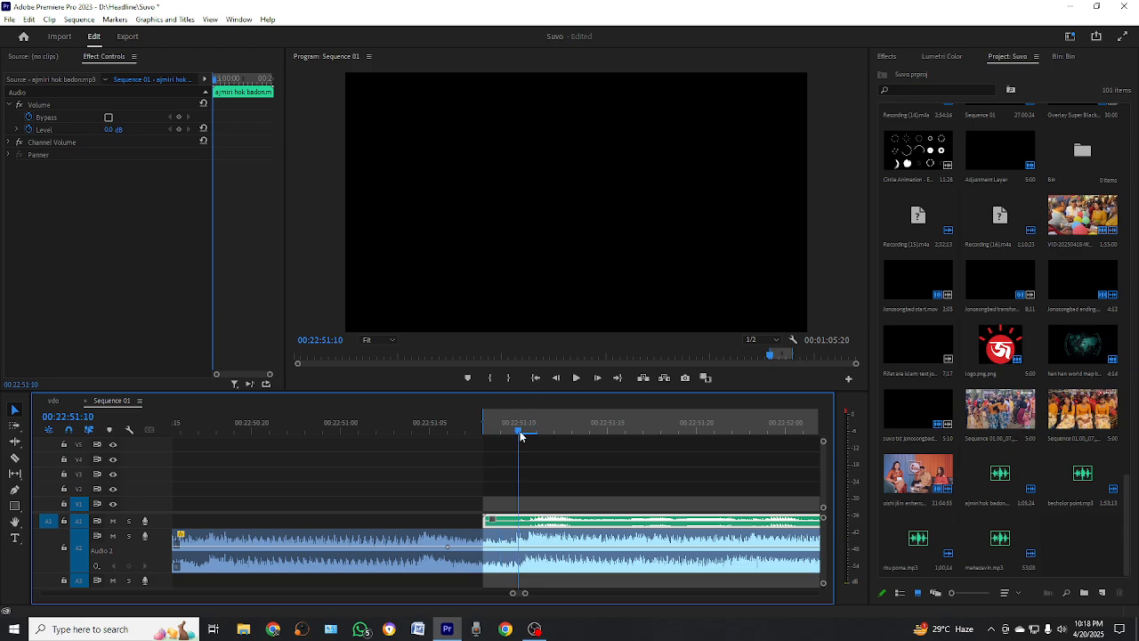
{"action": "key", "text": "space"}
{"action": "key", "text": "space"}
{"action": "key", "text": "space"}
{"action": "key", "text": "space"}
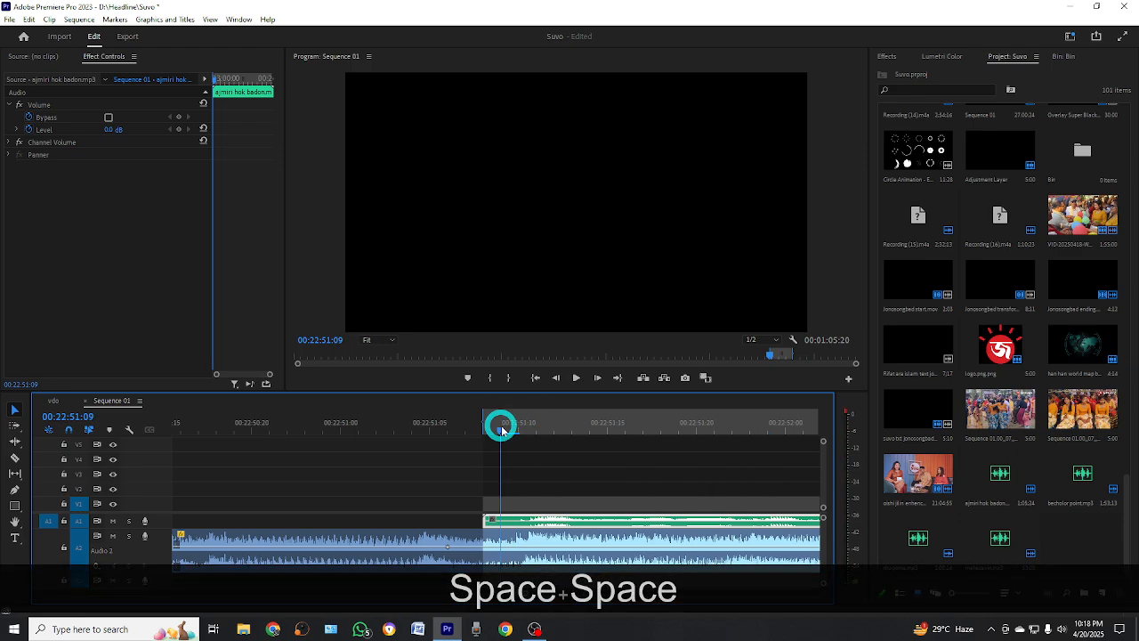
{"action": "left_click_drag", "start_coordinate": [506, 427], "coordinate": [514, 429]}
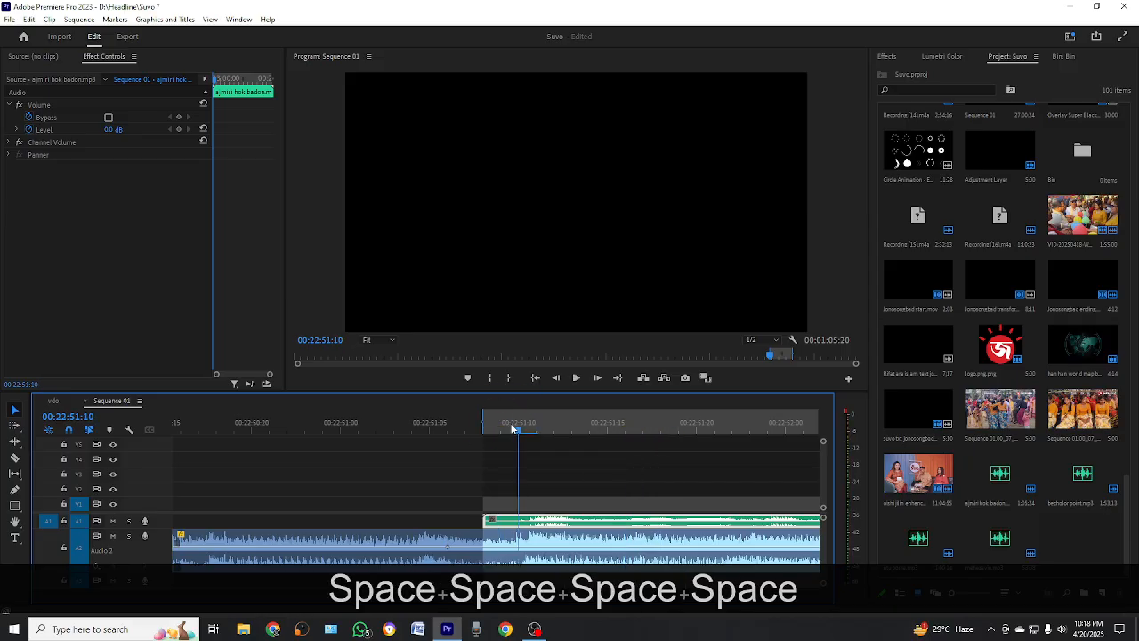
{"action": "left_click", "coordinate": [503, 431]}
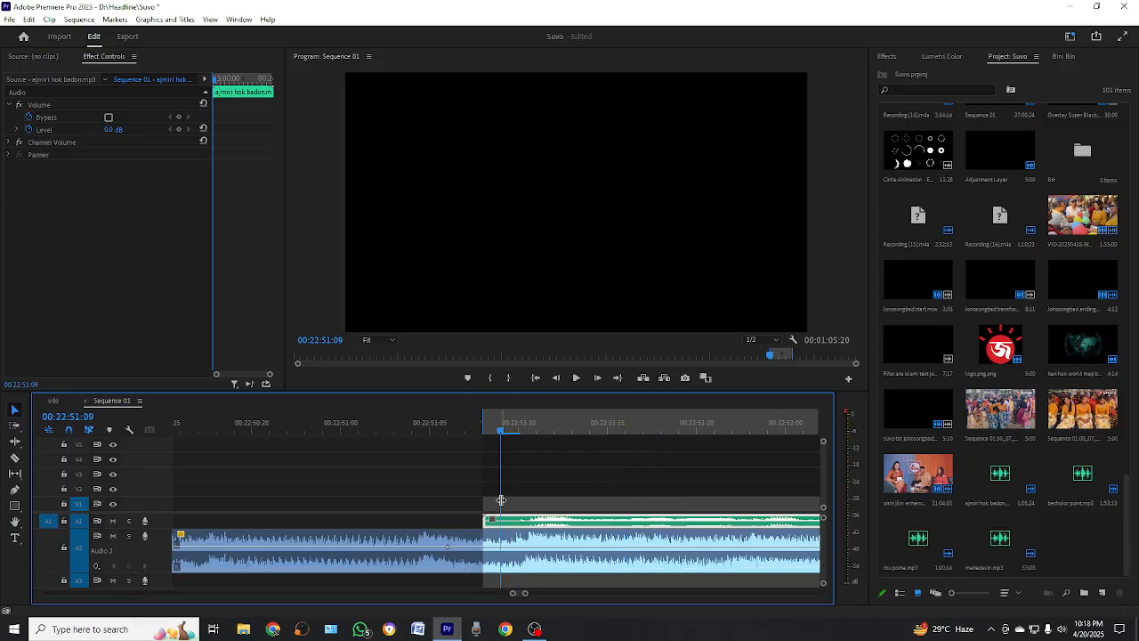
{"action": "left_click", "coordinate": [502, 552], "text": "ctrl"}
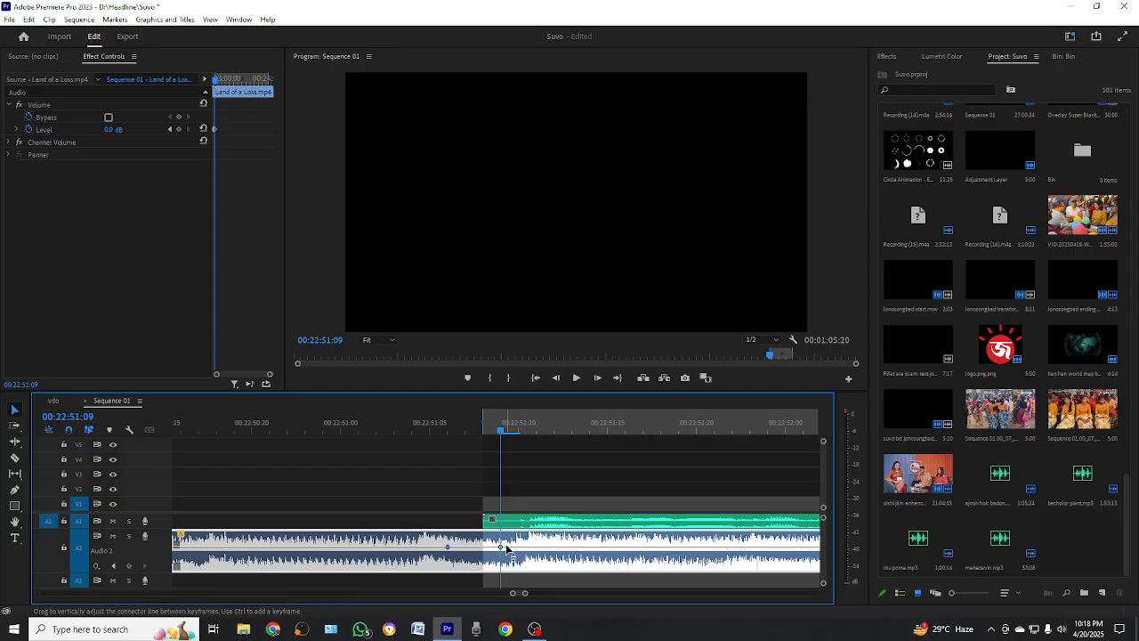
{"action": "left_click", "coordinate": [471, 501]}
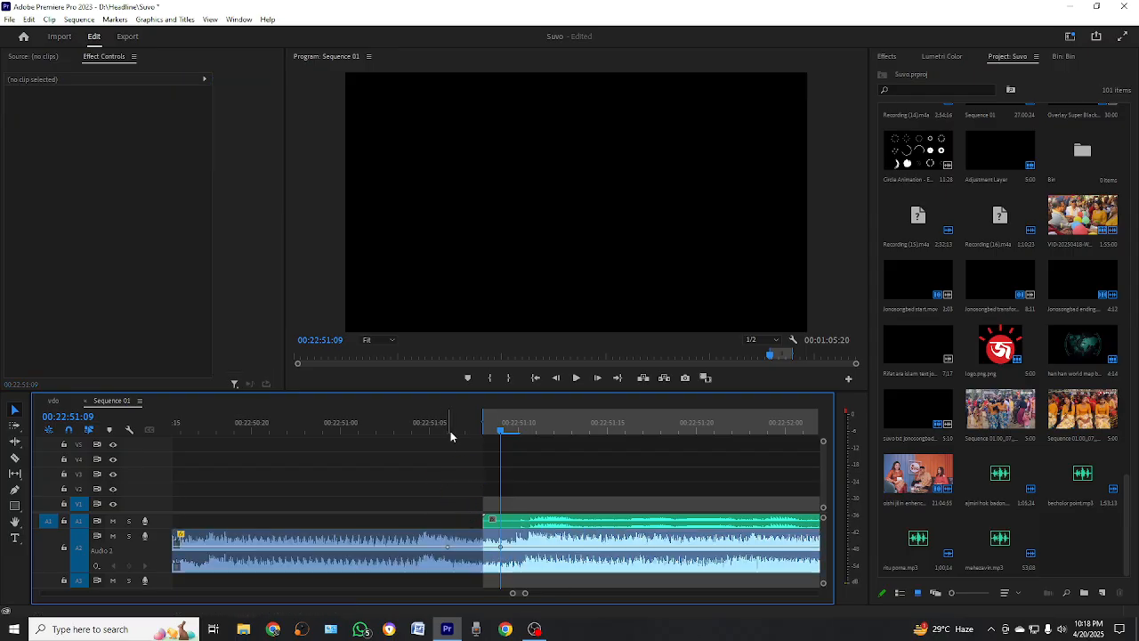
Step: Lower the music clip's volume keyframe at 00:22:51:09 to about -21.6 dB, keeping the keyframe before the voice at full level
{"action": "left_click", "coordinate": [448, 431]}
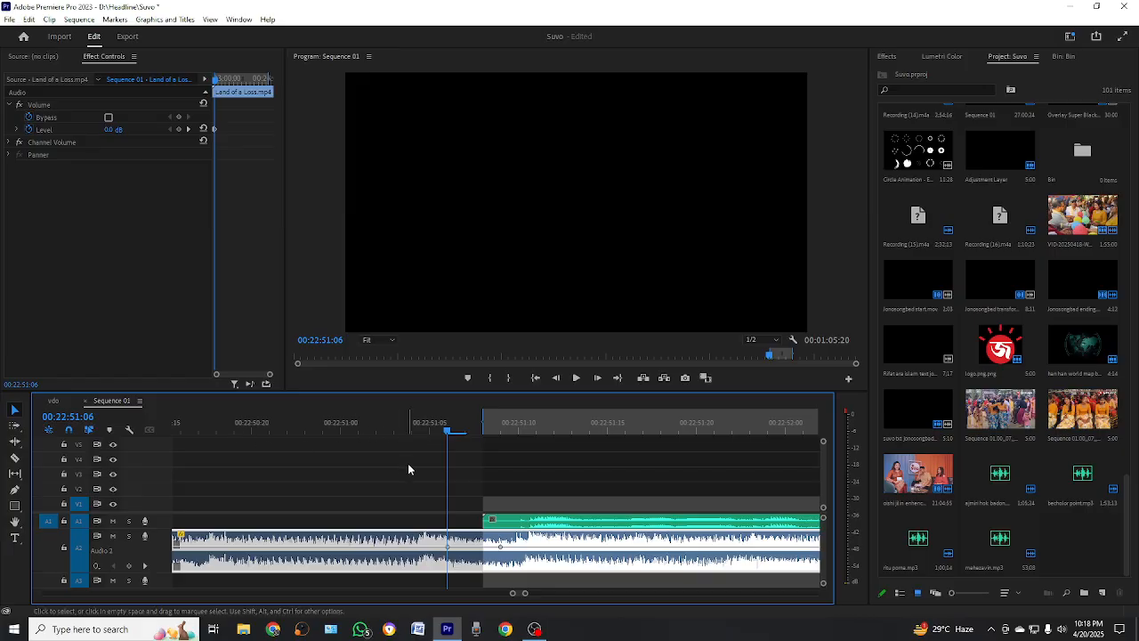
{"action": "key", "text": "minus"}
{"action": "key", "text": "minus"}
{"action": "key", "text": "minus"}
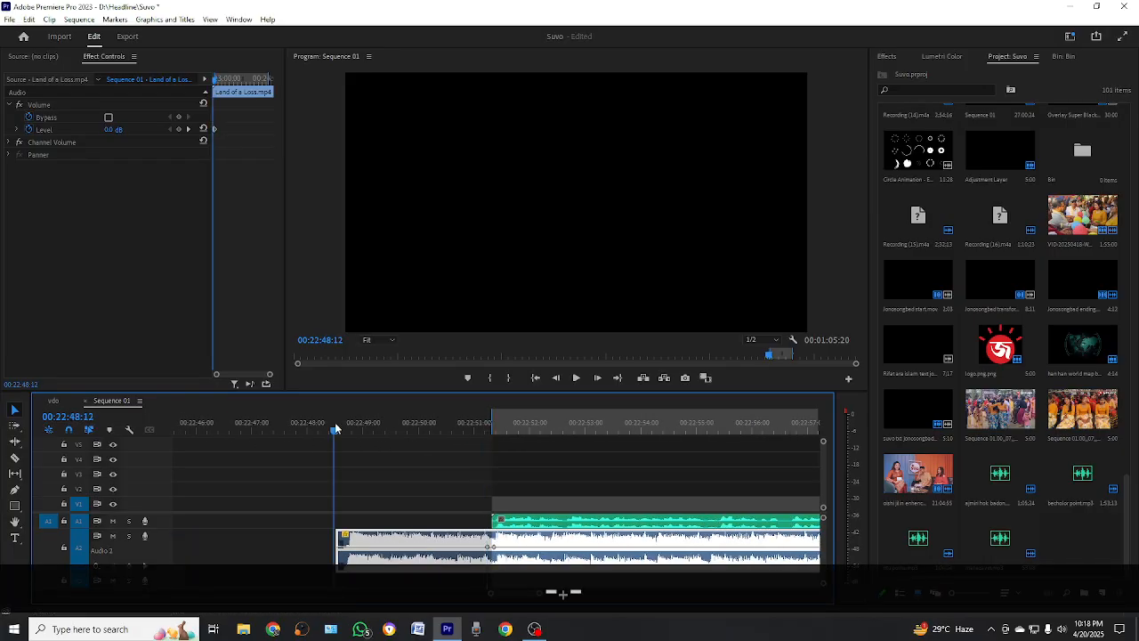
{"action": "left_click", "coordinate": [487, 428]}
{"action": "key", "text": "equal"}
{"action": "key", "text": "equal"}
{"action": "key", "text": "equal"}
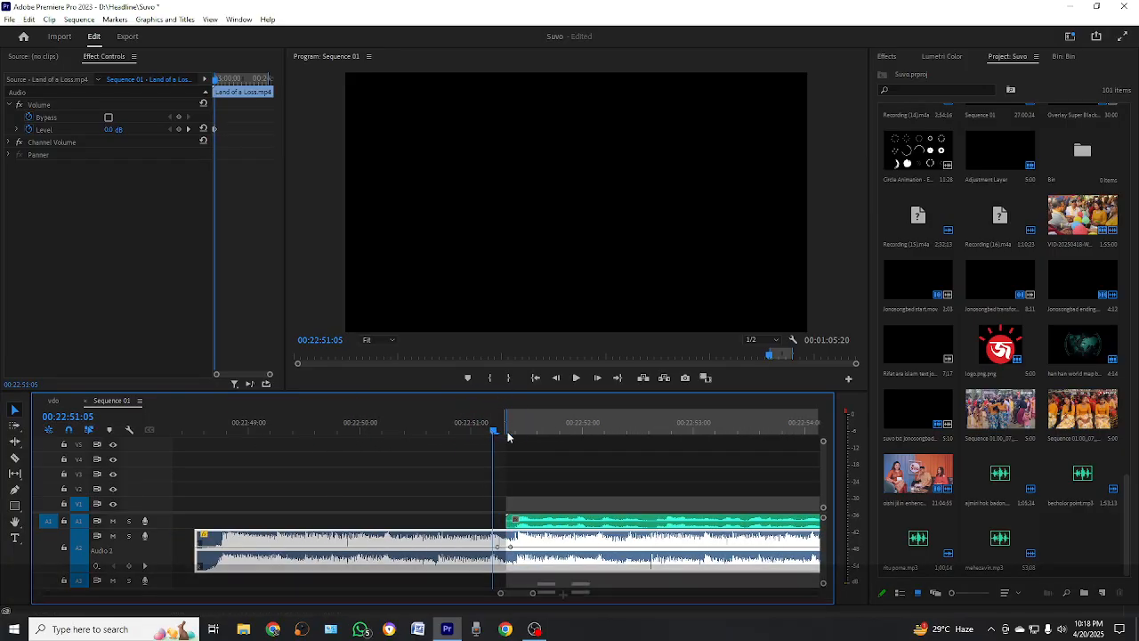
{"action": "left_click", "coordinate": [558, 436]}
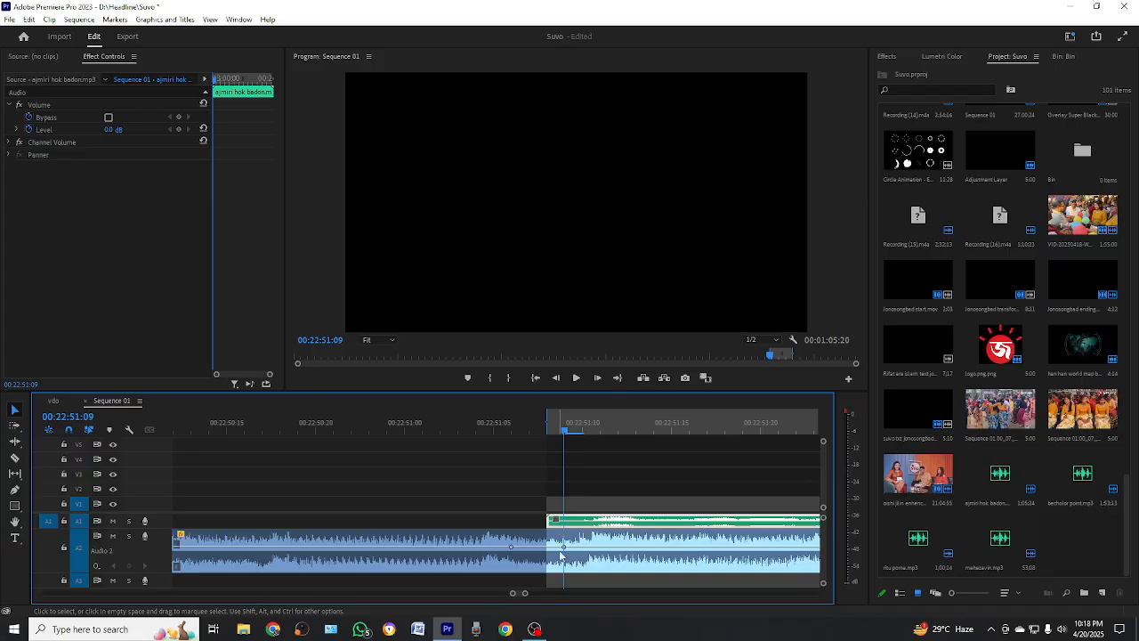
{"action": "left_click_drag", "start_coordinate": [565, 548], "coordinate": [565, 563]}
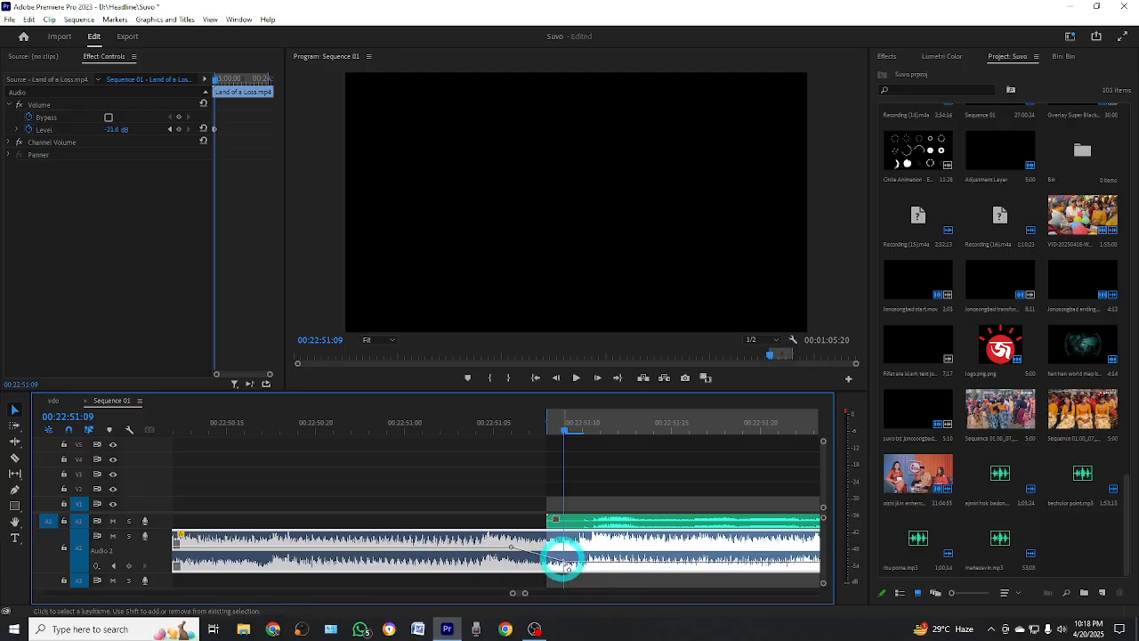
{"action": "left_click", "coordinate": [517, 467]}
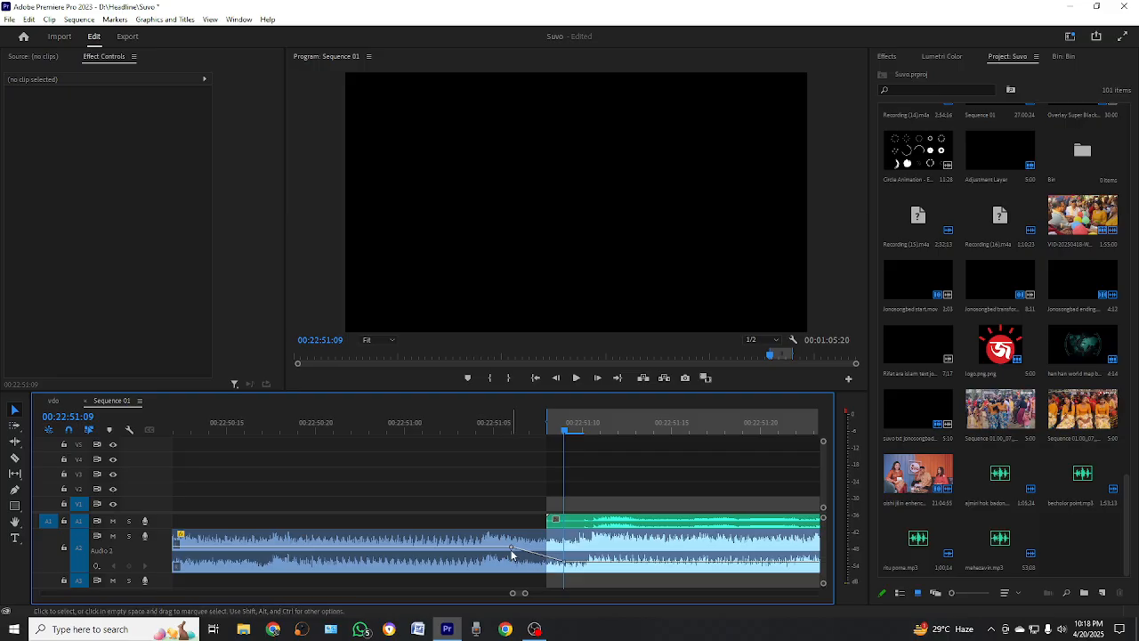
Step: Play back the transition from the music lead-in into the voice to hear the volume drop
{"action": "left_click", "coordinate": [344, 420]}
{"action": "key", "text": "space"}
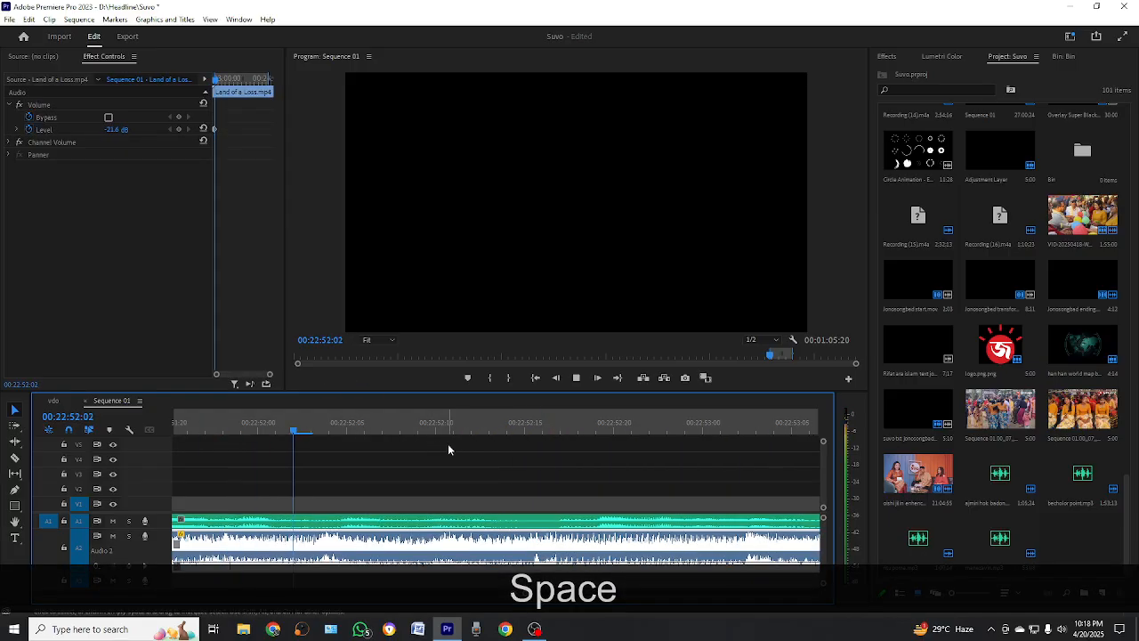
{"action": "key", "text": "minus"}
{"action": "key", "text": "minus"}
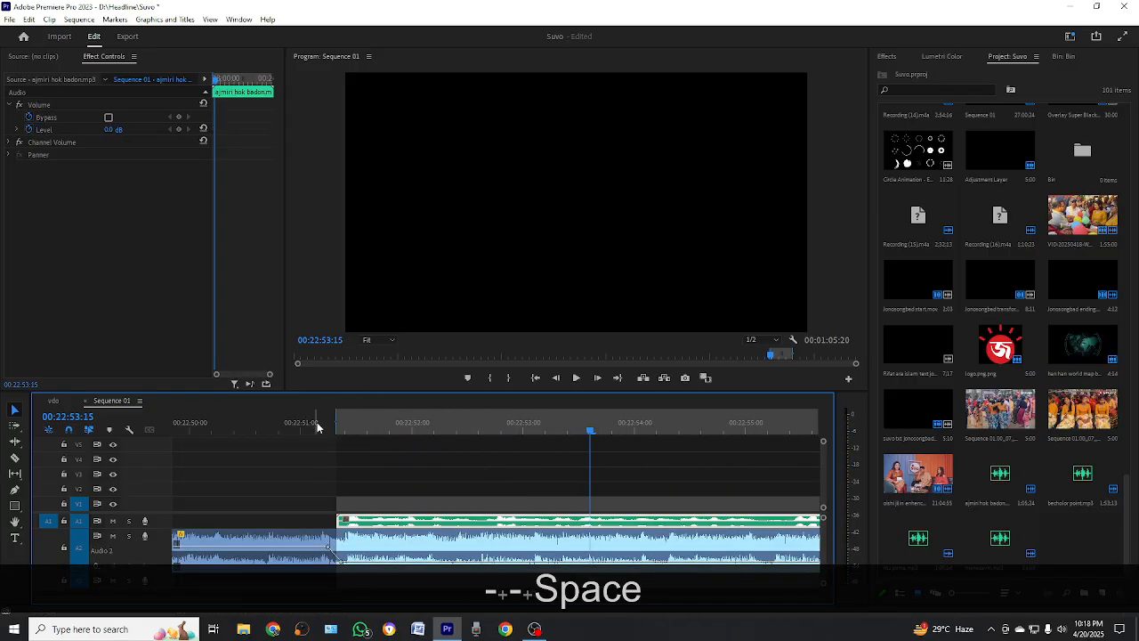
Step: Move the first music volume keyframe slightly earlier, to just before 00:22:51:05, so the fade-down lasts longer
{"action": "left_click", "coordinate": [317, 422]}
{"action": "key", "text": "equal"}
{"action": "key", "text": "equal"}
{"action": "key", "text": "equal"}
{"action": "key", "text": "grave"}
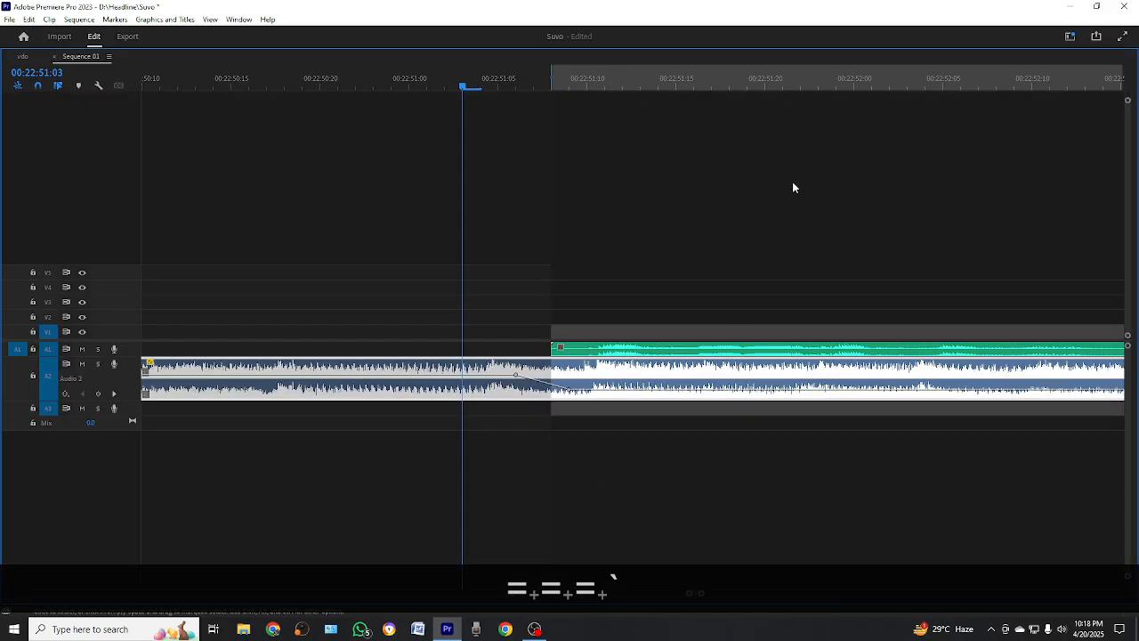
{"action": "left_click_drag", "start_coordinate": [517, 375], "coordinate": [489, 373]}
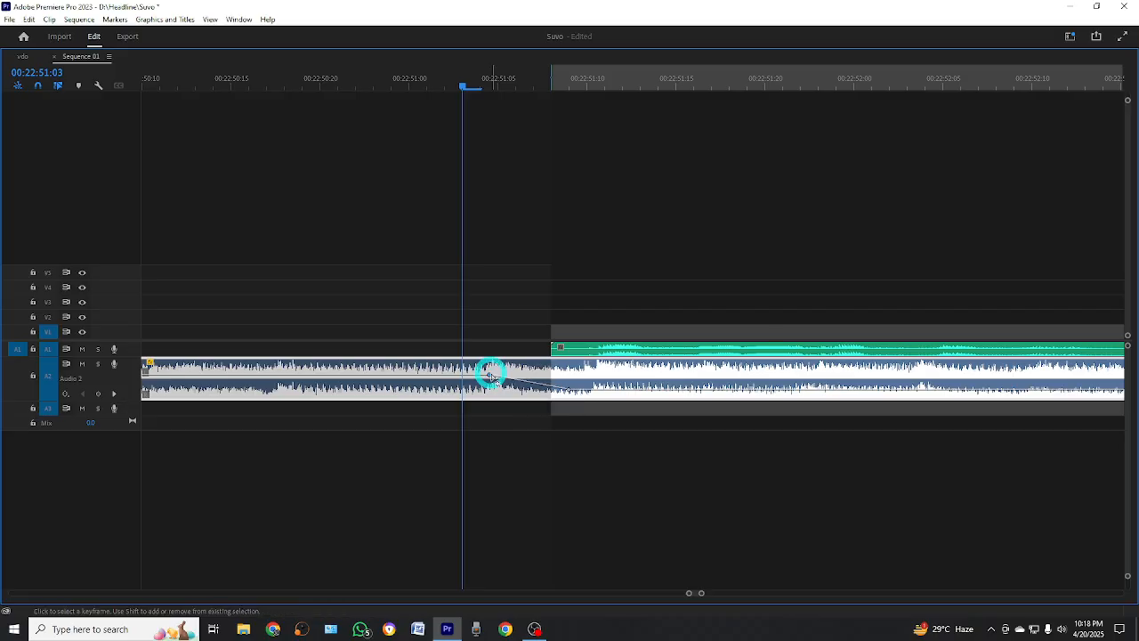
Step: Play back the lengthened fade past the start of the voice, stop at 00:22:53:07 and restore the full panel layout
{"action": "key", "text": "space"}
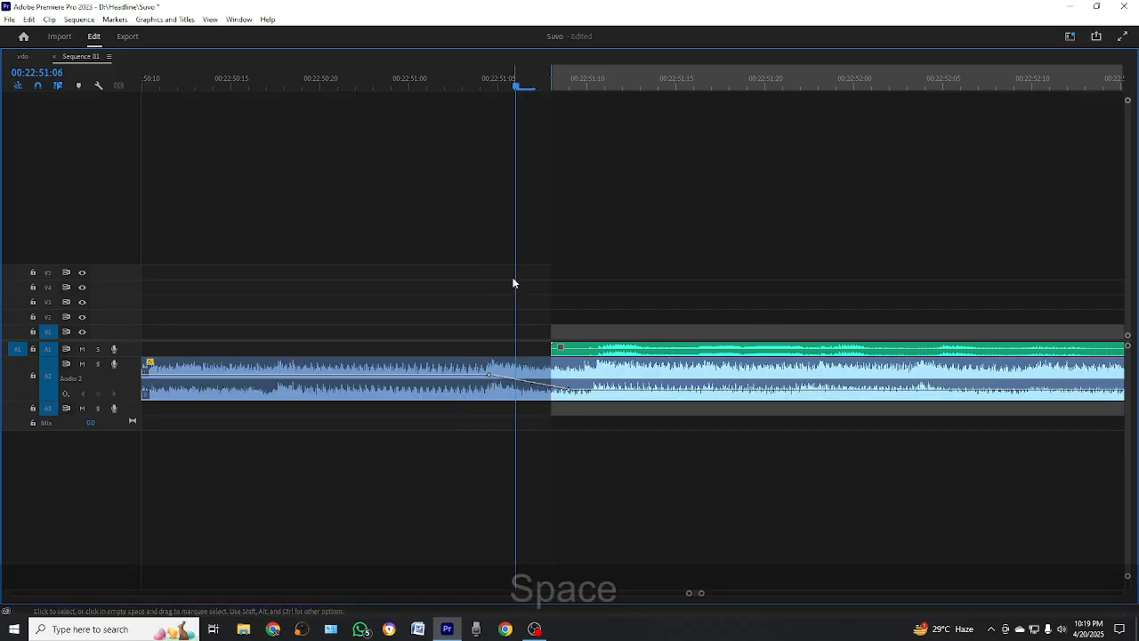
{"action": "key", "text": "minus"}
{"action": "key", "text": "minus"}
{"action": "key", "text": "minus"}
{"action": "key", "text": "minus"}
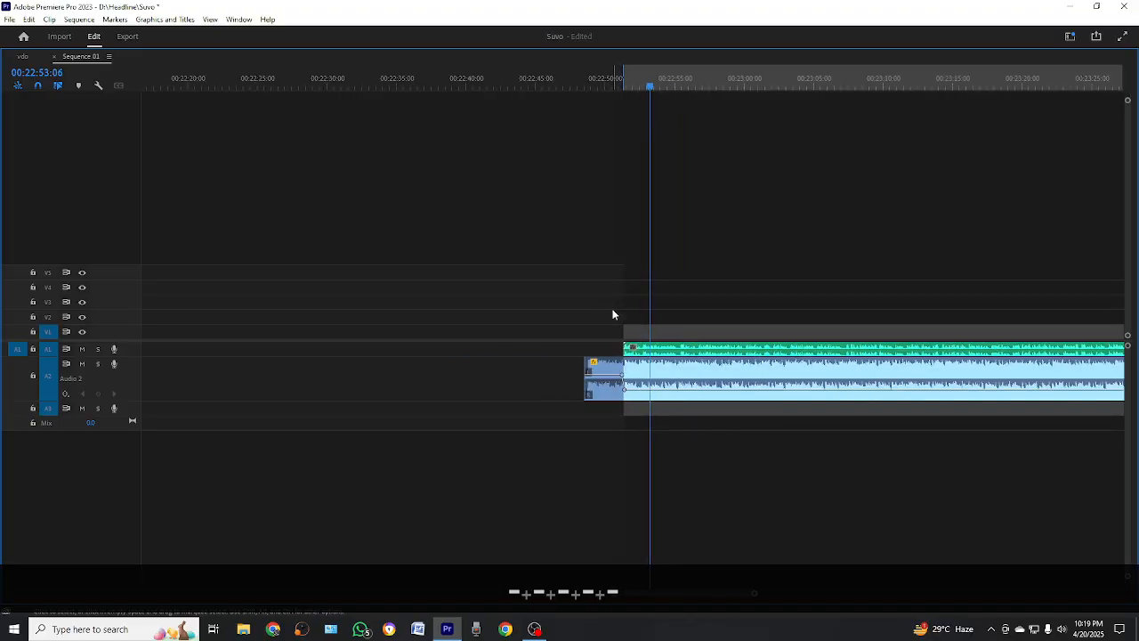
{"action": "key", "text": "space"}
{"action": "left_click", "coordinate": [783, 264]}
{"action": "key", "text": "minus"}
{"action": "key", "text": "grave"}
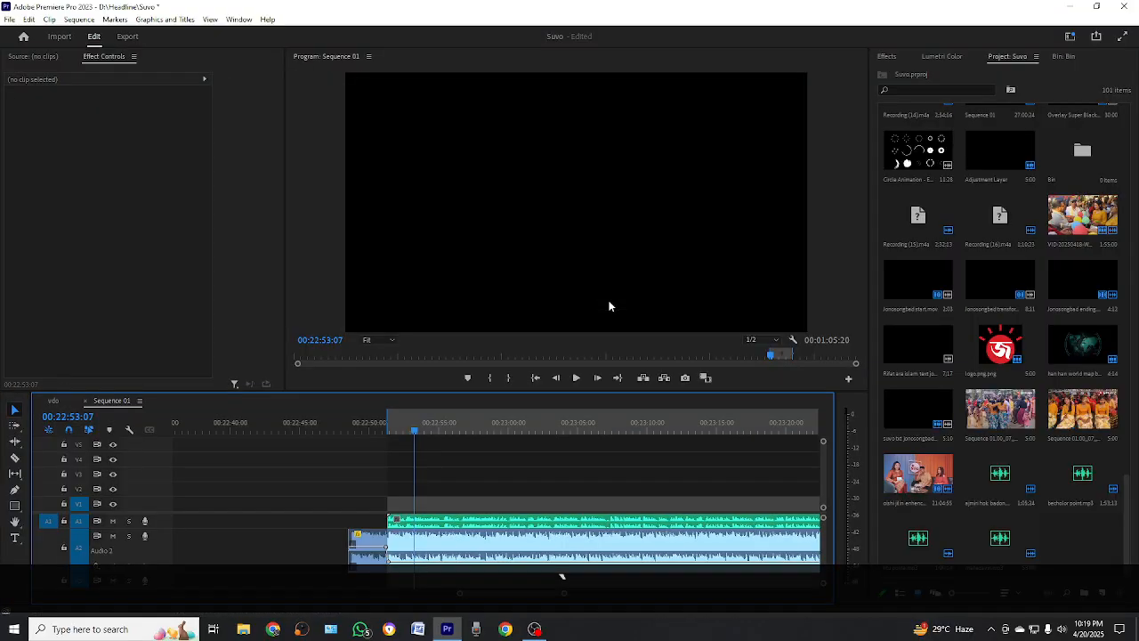
Step: Play the voice over the lowered music from 00:22:53:07 to about 00:23:14, checking the waveforms for a suitable break in the speech
{"action": "key", "text": "space"}
{"action": "left_click", "coordinate": [468, 458]}
{"action": "left_click", "coordinate": [496, 455]}
{"action": "scroll", "coordinate": [498, 456], "scroll_direction": "down", "scroll_amount": 3}
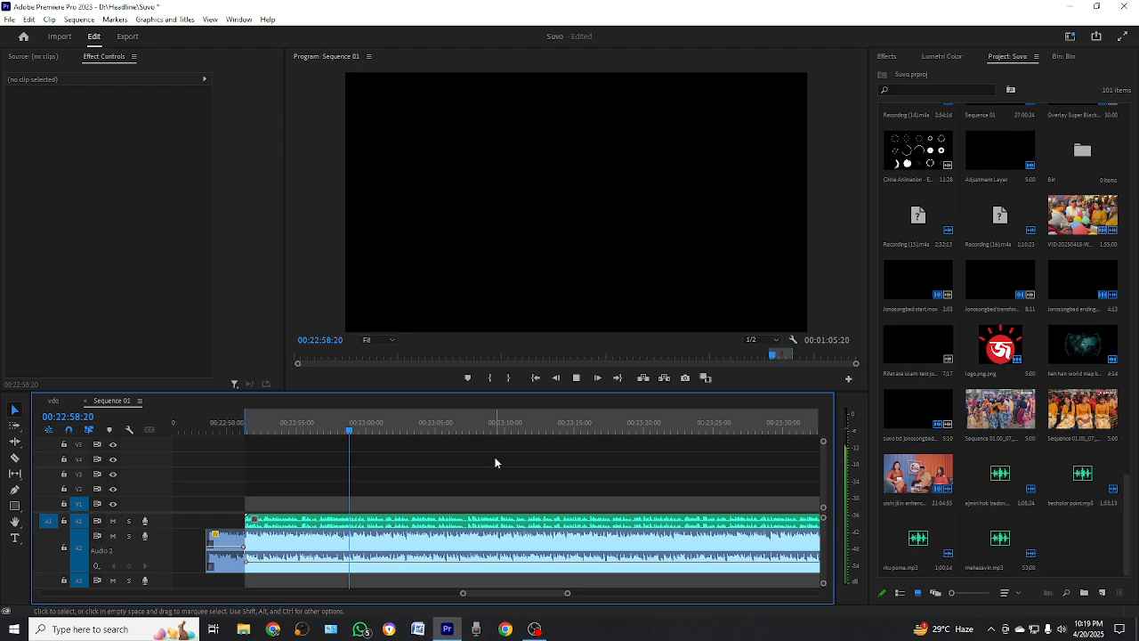
{"action": "left_click", "coordinate": [495, 462]}
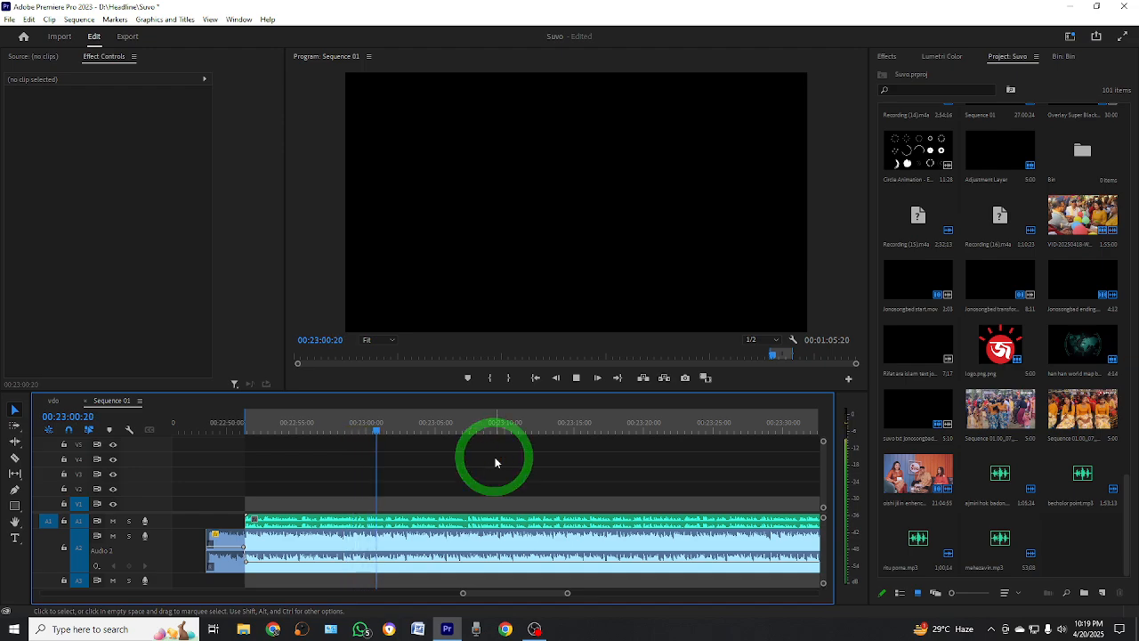
{"action": "scroll", "coordinate": [485, 466], "scroll_direction": "down", "scroll_amount": 2}
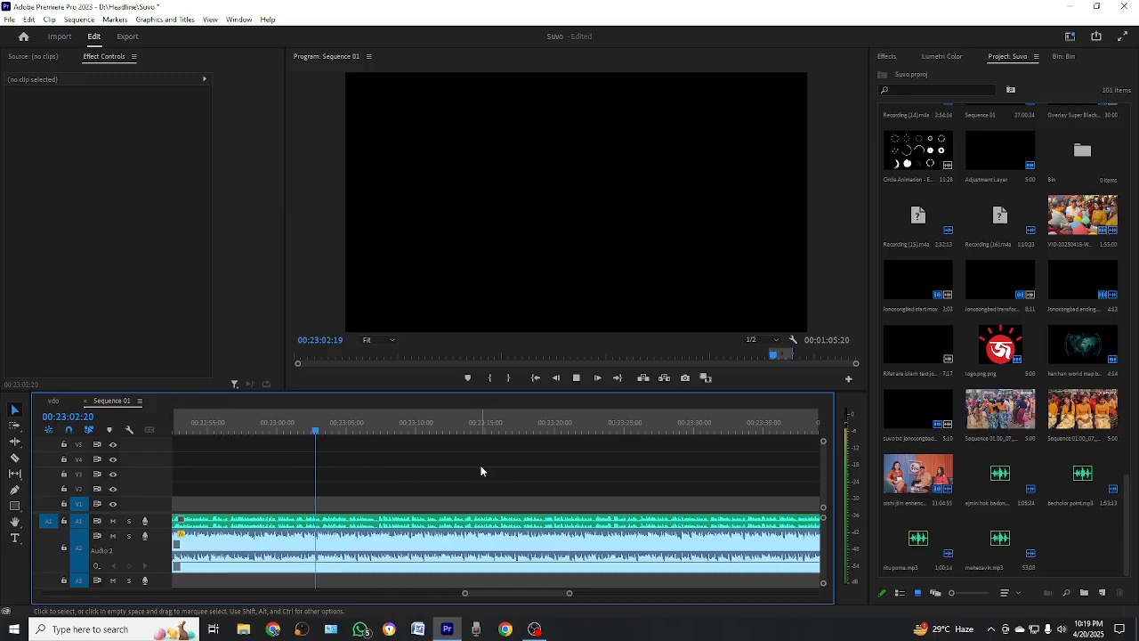
{"action": "scroll", "coordinate": [481, 471], "scroll_direction": "down", "scroll_amount": 1}
{"action": "key", "text": "equal"}
{"action": "key", "text": "equal"}
{"action": "key", "text": "equal"}
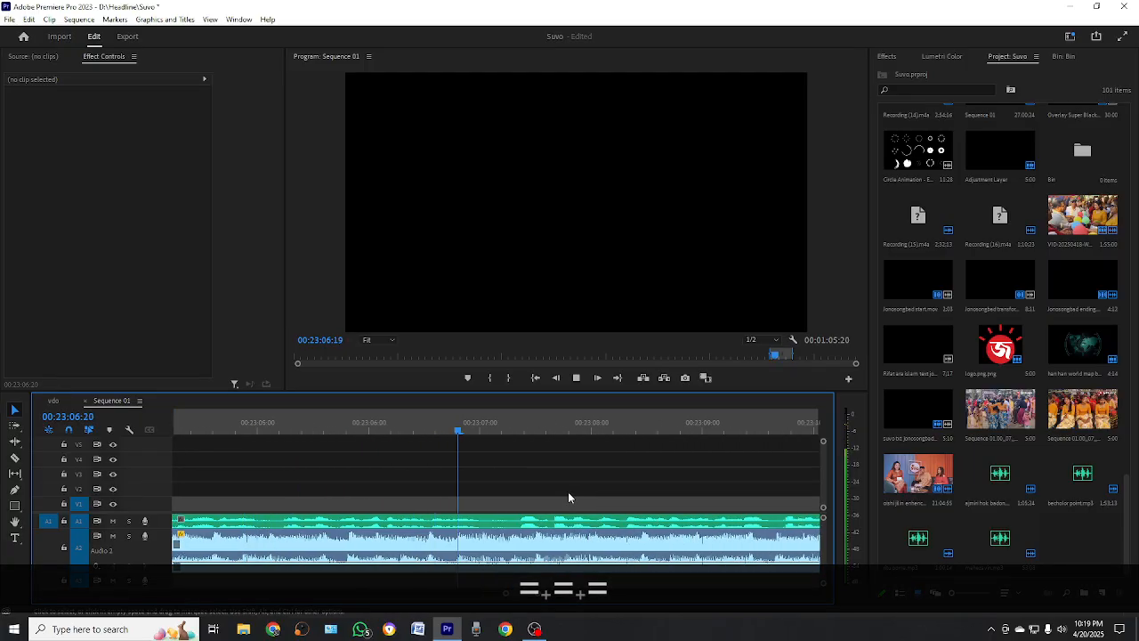
{"action": "key", "text": "minus"}
{"action": "key", "text": "minus"}
{"action": "key", "text": "minus"}
{"action": "key", "text": "minus"}
{"action": "key", "text": "minus"}
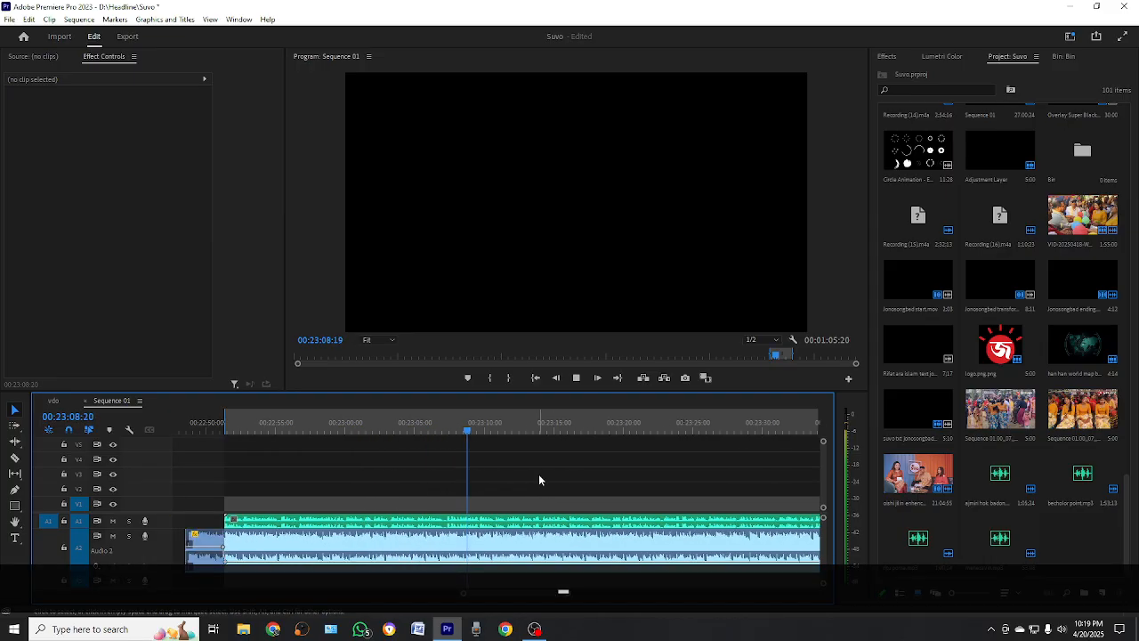
{"action": "key", "text": "equal"}
{"action": "key", "text": "equal"}
{"action": "key", "text": "equal"}
{"action": "key", "text": "equal"}
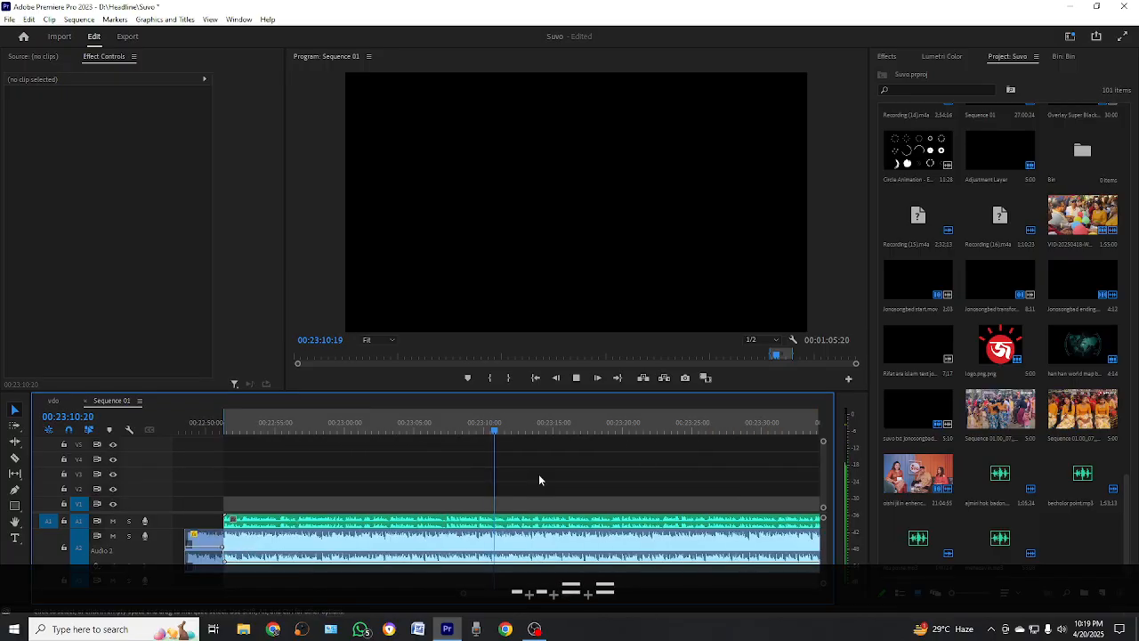
{"action": "key", "text": "minus"}
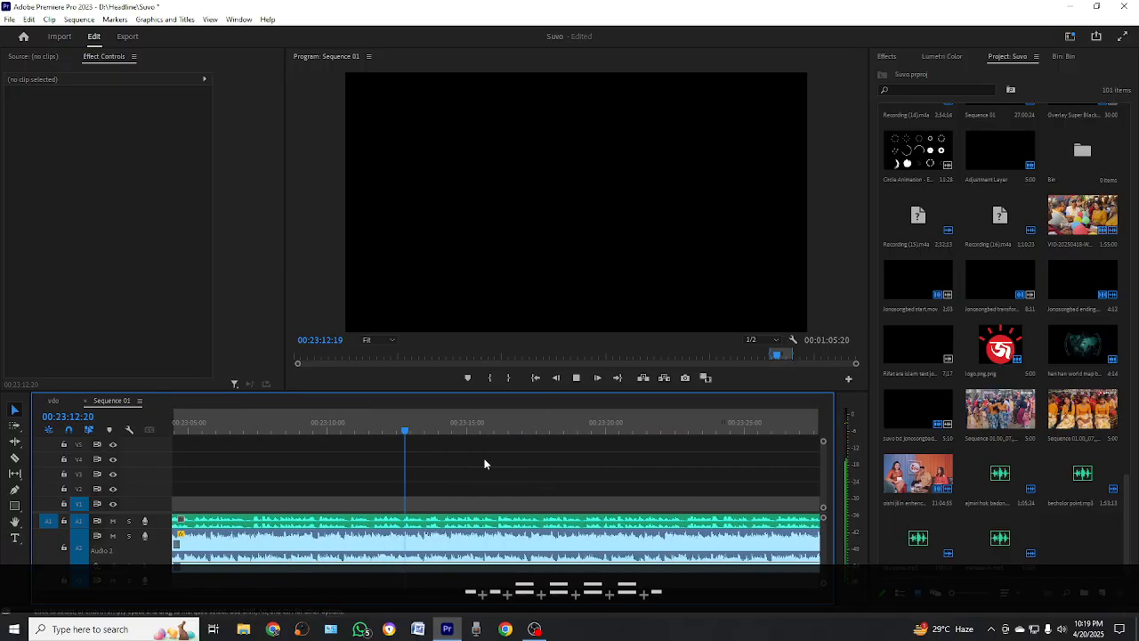
{"action": "scroll", "coordinate": [484, 463], "scroll_direction": "down", "scroll_amount": 2}
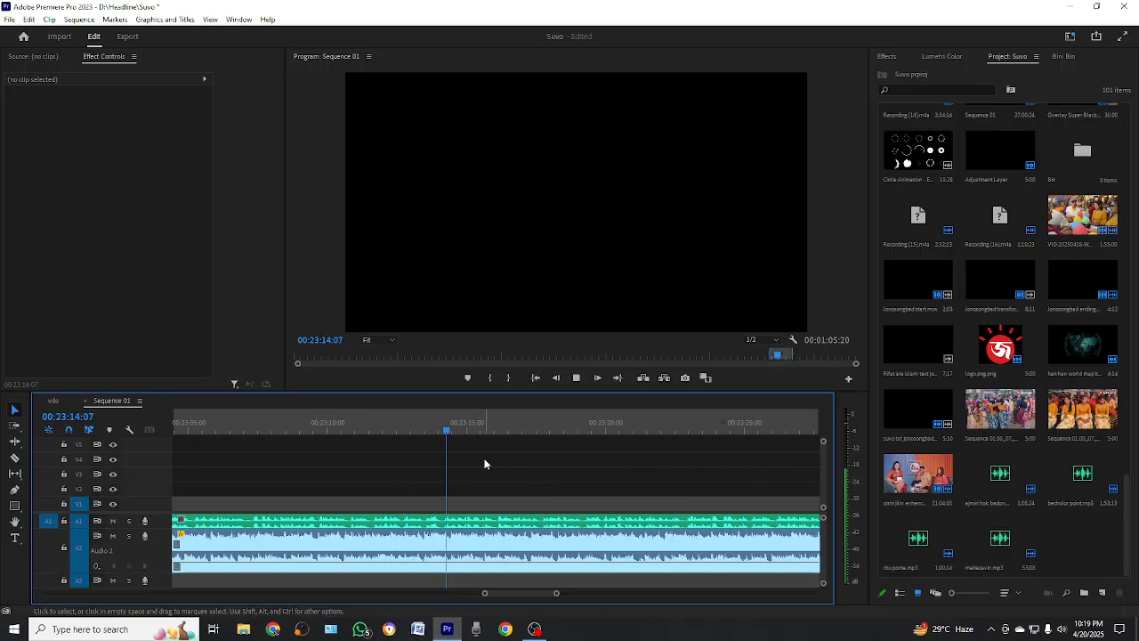
Step: Replay the speech around 00:23:12 to locate the break, and split the voice clip on A1 at 00:23:13:12
{"action": "left_click", "coordinate": [399, 423]}
{"action": "key", "text": "equal"}
{"action": "key", "text": "equal"}
{"action": "key", "text": "space"}
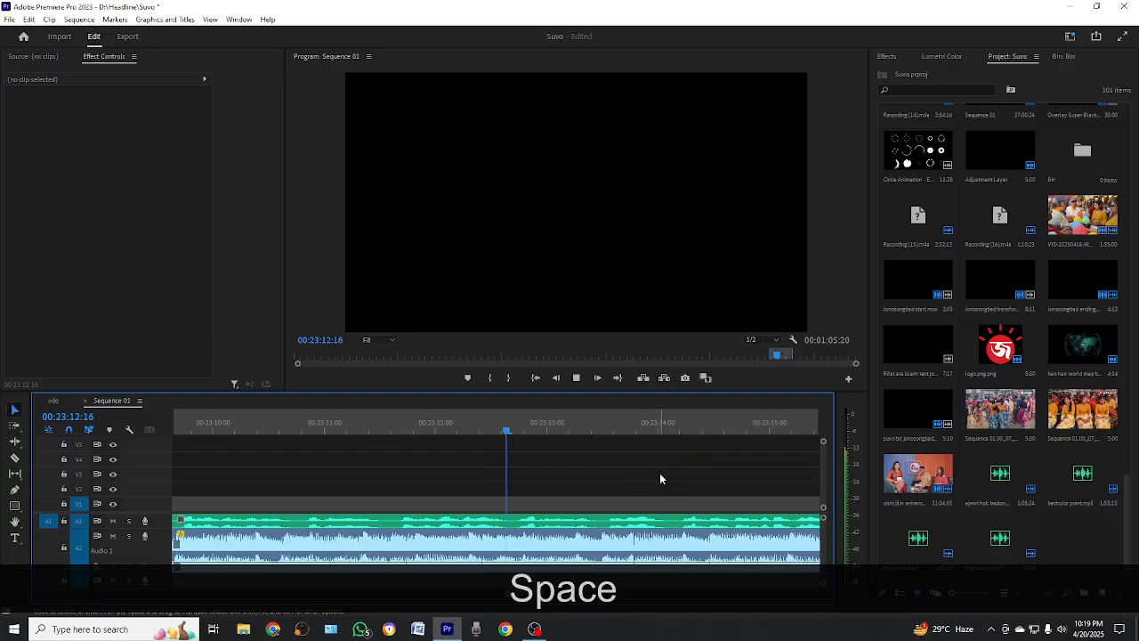
{"action": "left_click", "coordinate": [445, 432]}
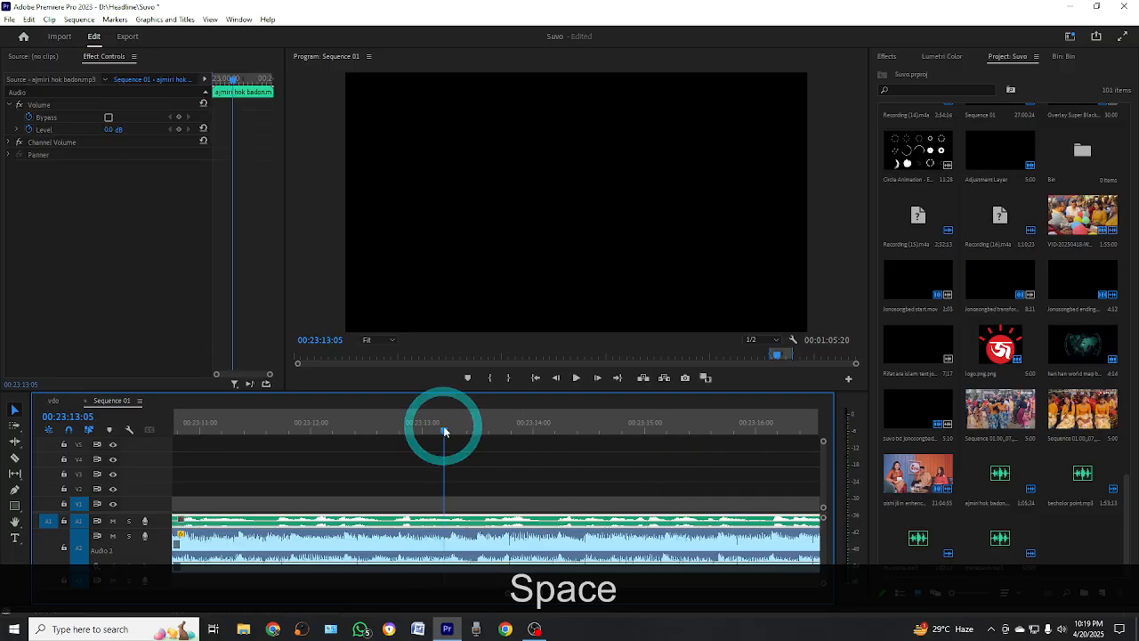
{"action": "left_click", "coordinate": [471, 430]}
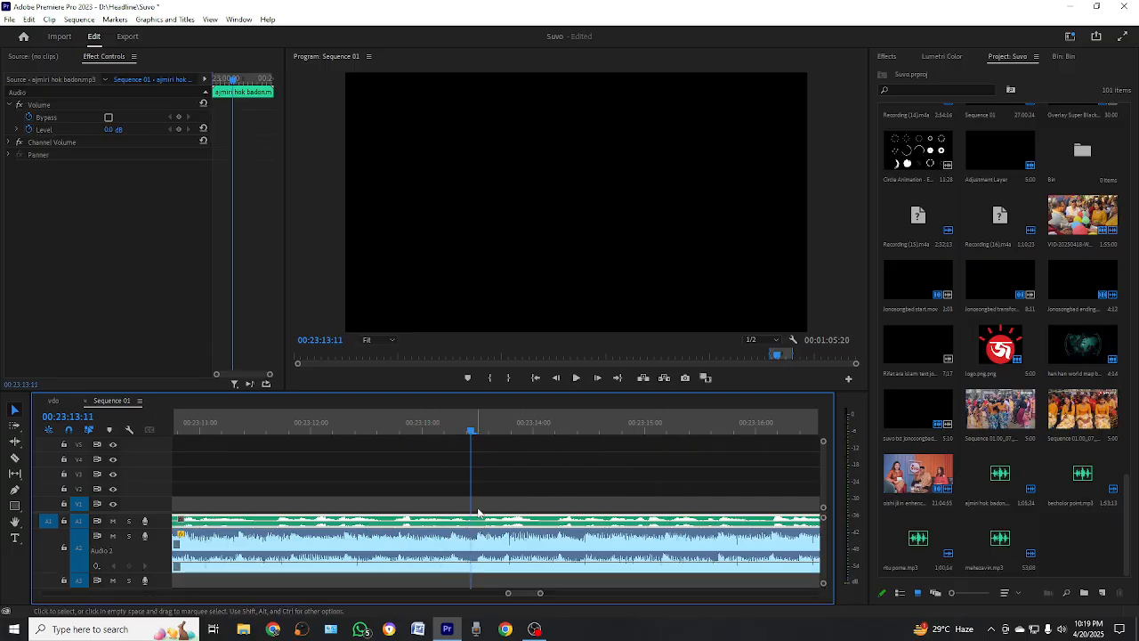
{"action": "key", "text": "equal"}
{"action": "key", "text": "equal"}
{"action": "key", "text": "equal"}
{"action": "key", "text": "c"}
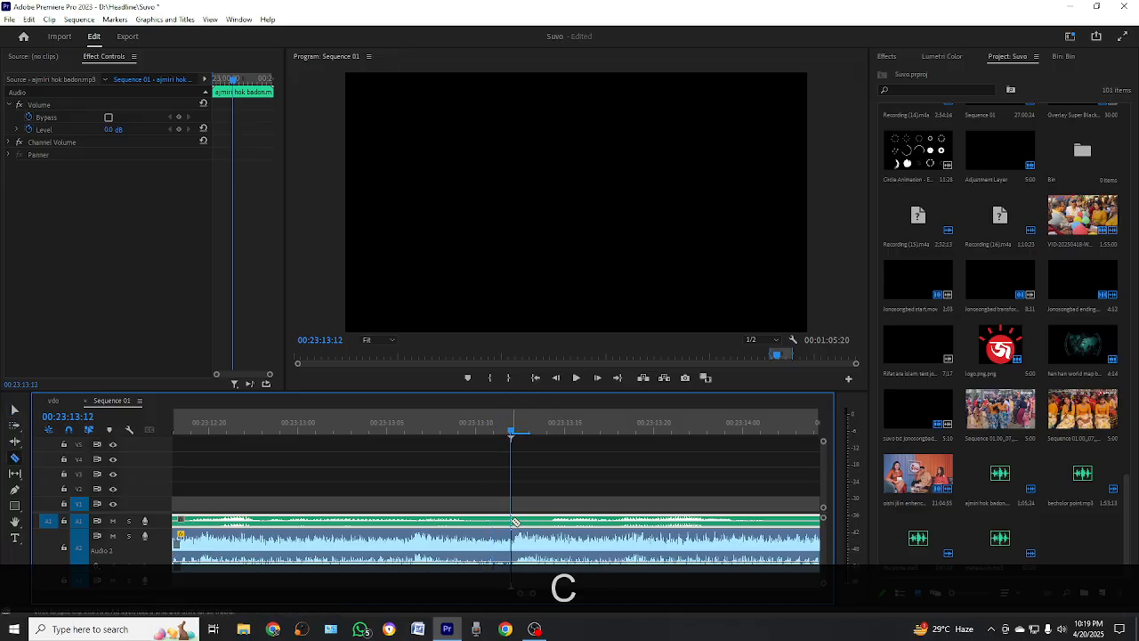
{"action": "left_click", "coordinate": [513, 524]}
{"action": "key", "text": "v"}
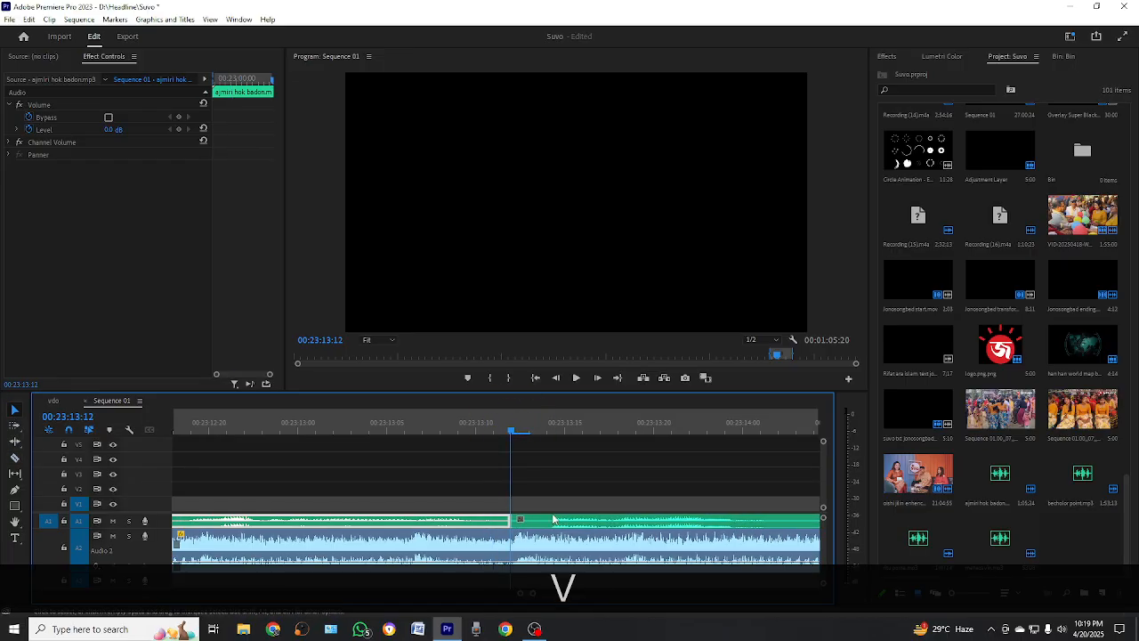
{"action": "left_click", "coordinate": [552, 483]}
Step: Move the second part of the voice clip on A1 about 1.5 seconds later to open a gap after the cut
{"action": "key", "text": "minus"}
{"action": "key", "text": "minus"}
{"action": "key", "text": "minus"}
{"action": "key", "text": "minus"}
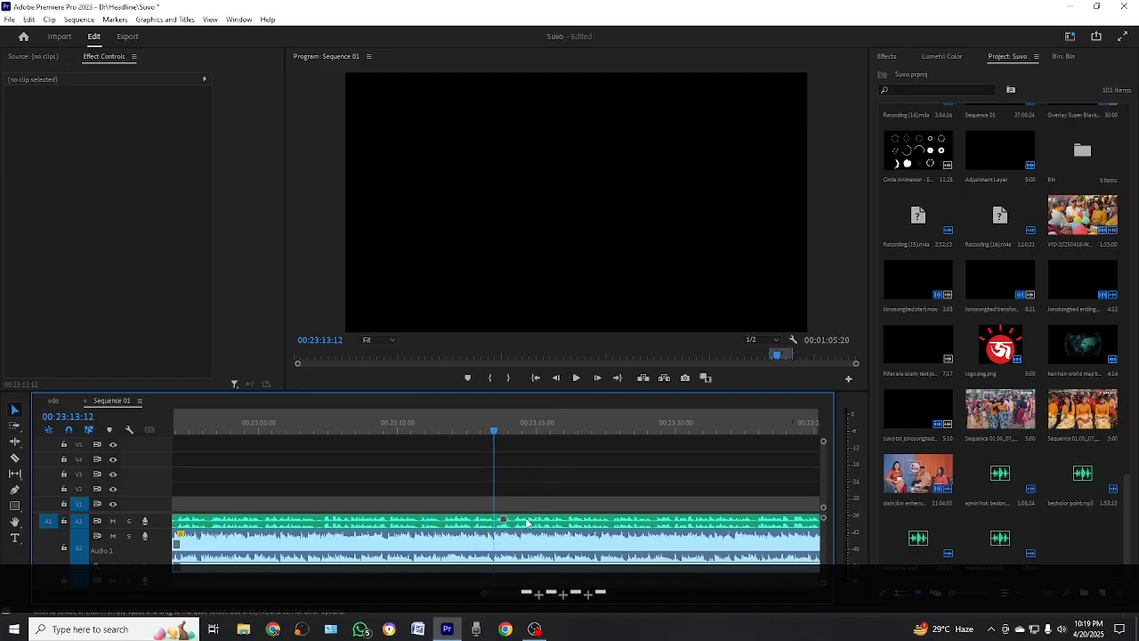
{"action": "left_click", "coordinate": [525, 525]}
{"action": "left_click_drag", "start_coordinate": [525, 526], "coordinate": [568, 525]}
{"action": "left_click", "coordinate": [554, 470]}
Step: Play through the gap and move the second voice part further along so the gap lasts about 3 seconds
{"action": "left_click_drag", "start_coordinate": [512, 434], "coordinate": [486, 445]}
{"action": "key", "text": "space"}
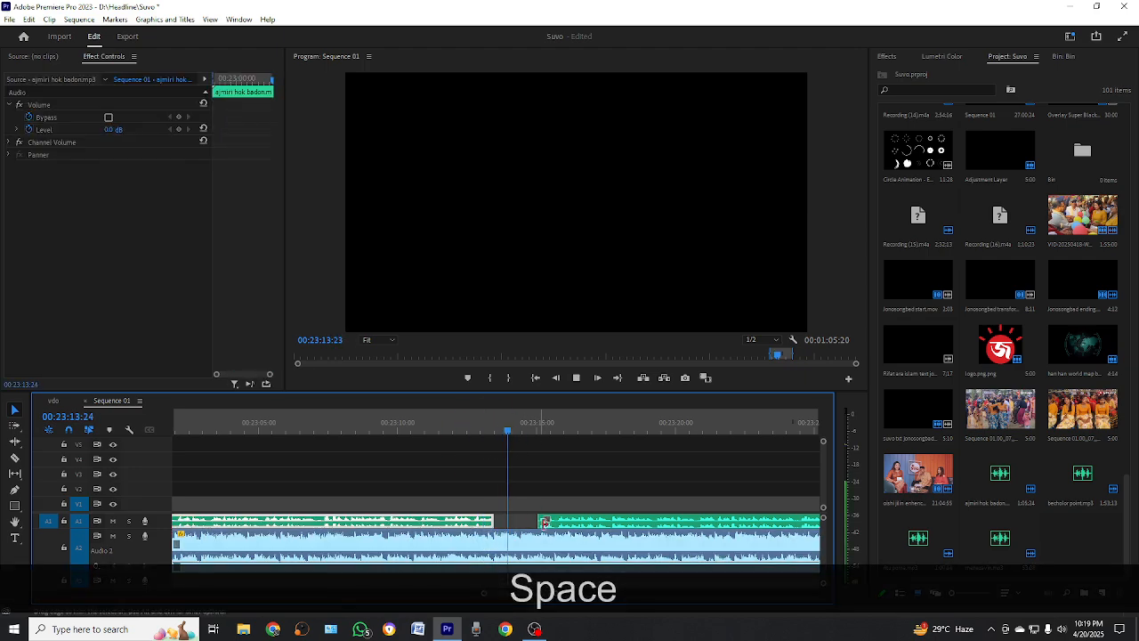
{"action": "left_click", "coordinate": [558, 526]}
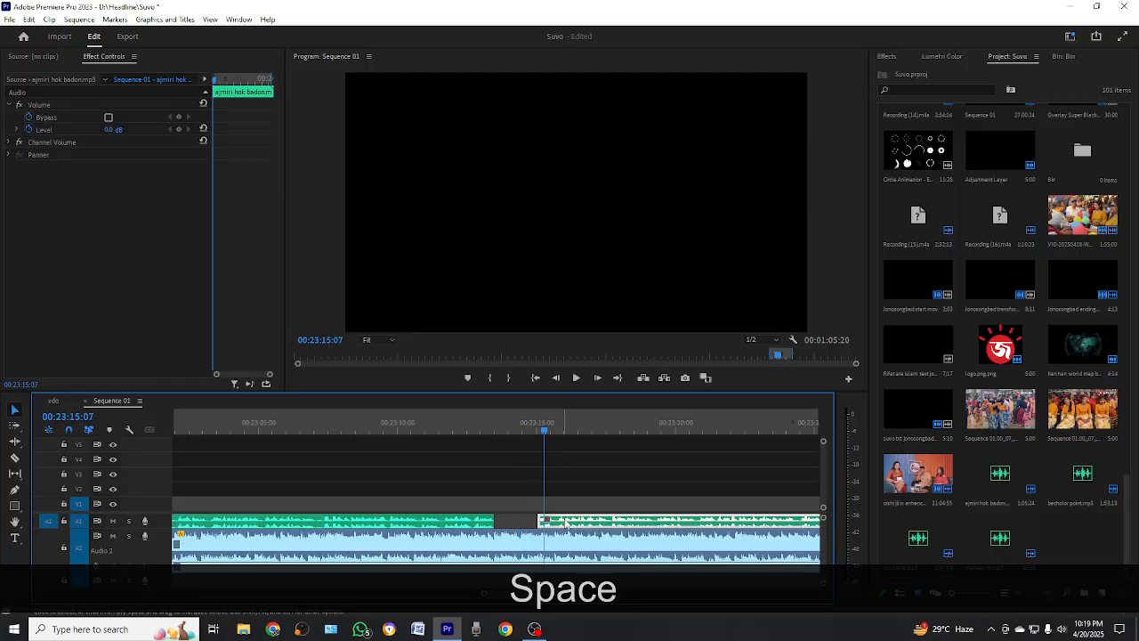
{"action": "left_click_drag", "start_coordinate": [566, 524], "coordinate": [607, 523]}
{"action": "left_click", "coordinate": [558, 484]}
Step: Play back the widened voice gap from 00:23:13:12 and again from 00:23:12:17, and return to the end of the first voice part
{"action": "left_click", "coordinate": [496, 433]}
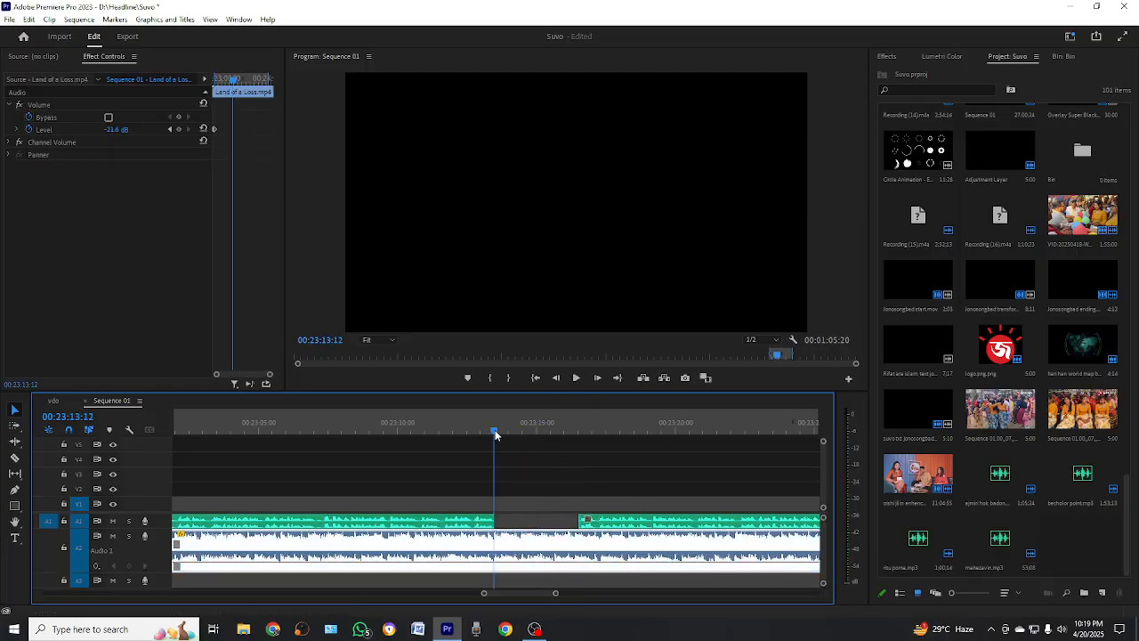
{"action": "key", "text": "space"}
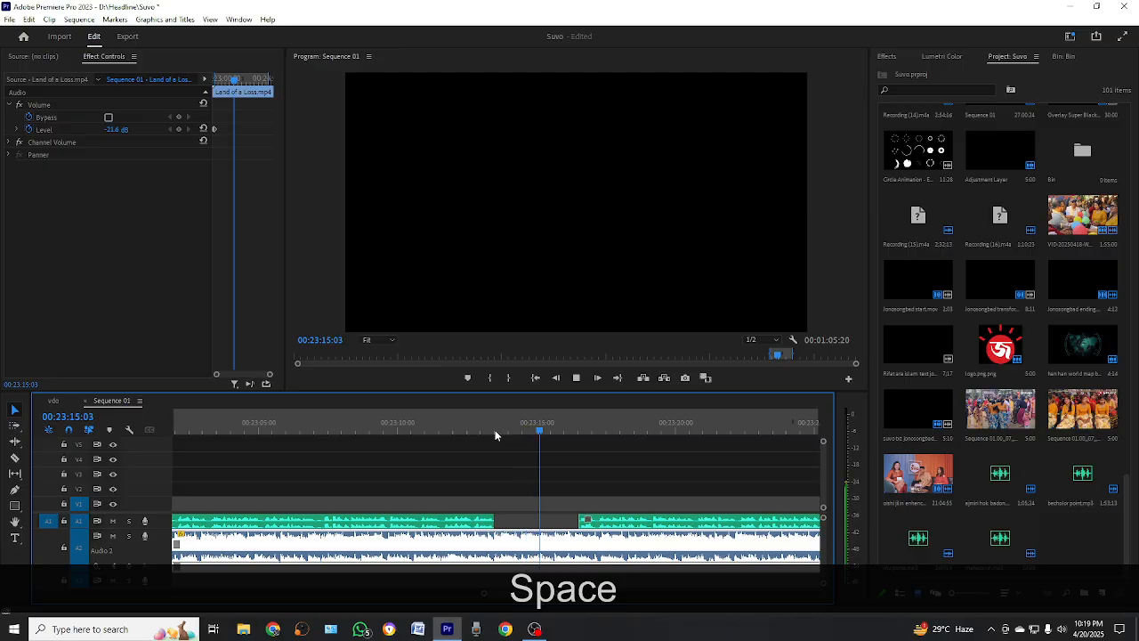
{"action": "left_click", "coordinate": [473, 427]}
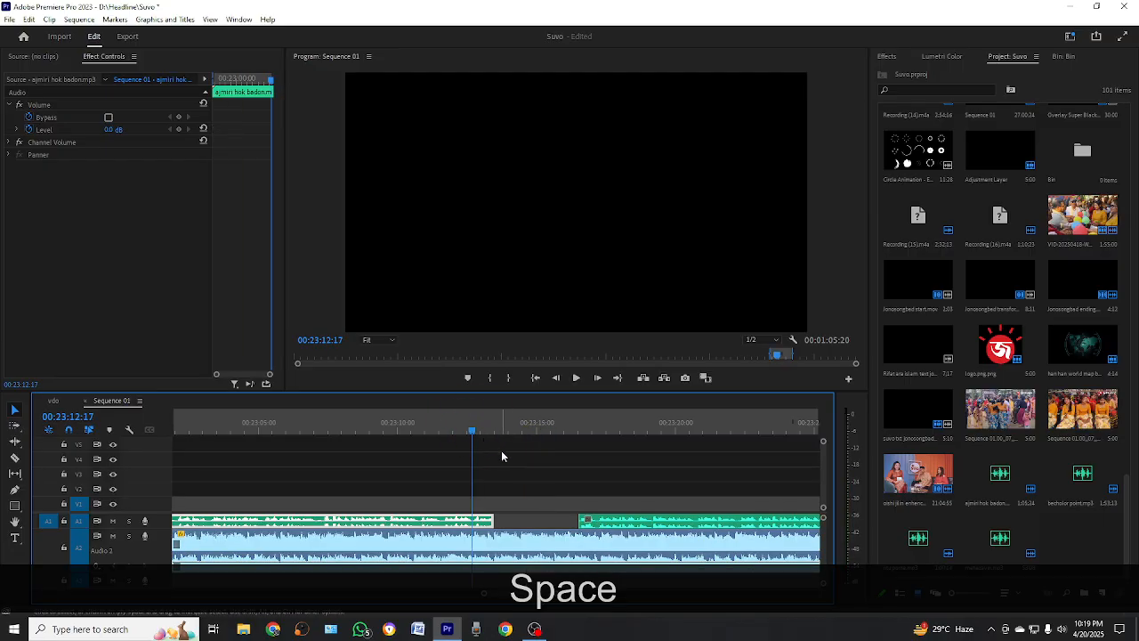
{"action": "key", "text": "space"}
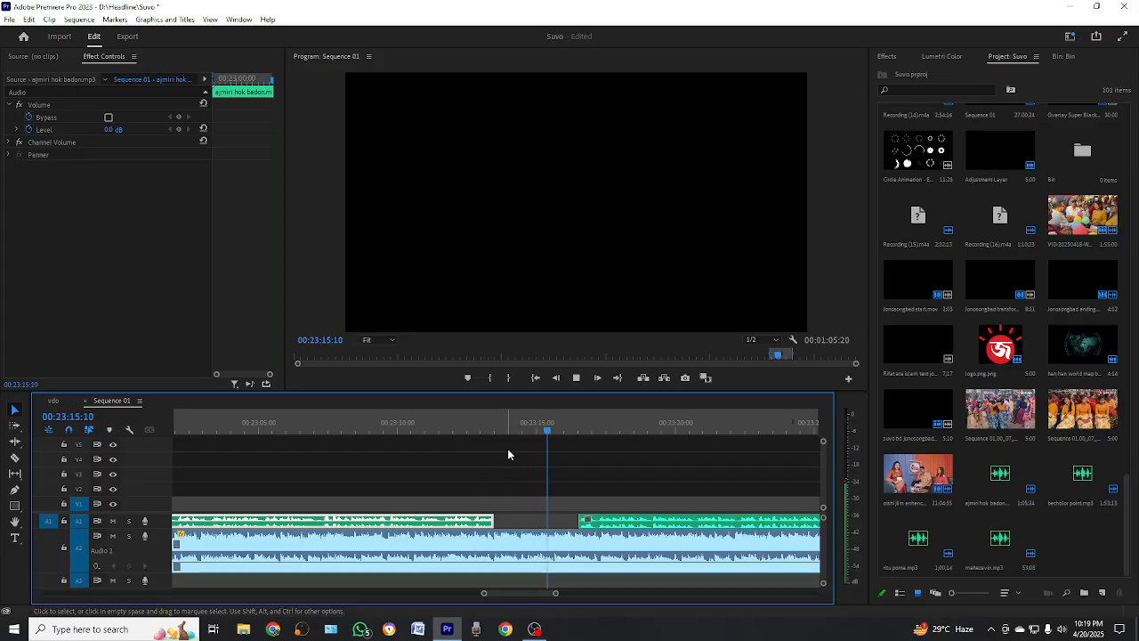
{"action": "left_click_drag", "start_coordinate": [506, 431], "coordinate": [496, 447]}
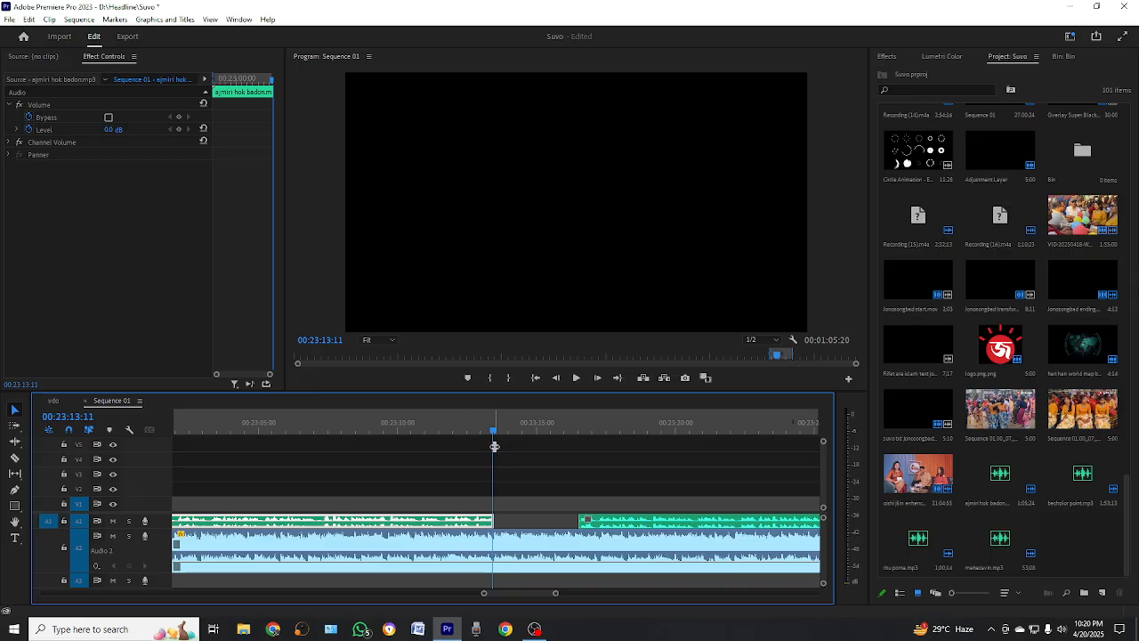
Step: Add a volume keyframe to the music clip on A2 at 00:23:13:12, where the first voice part ends
{"action": "key", "text": "equal"}
{"action": "key", "text": "equal"}
{"action": "key", "text": "equal"}
{"action": "key", "text": "equal"}
{"action": "key", "text": "equal"}
{"action": "left_click", "coordinate": [566, 463]}
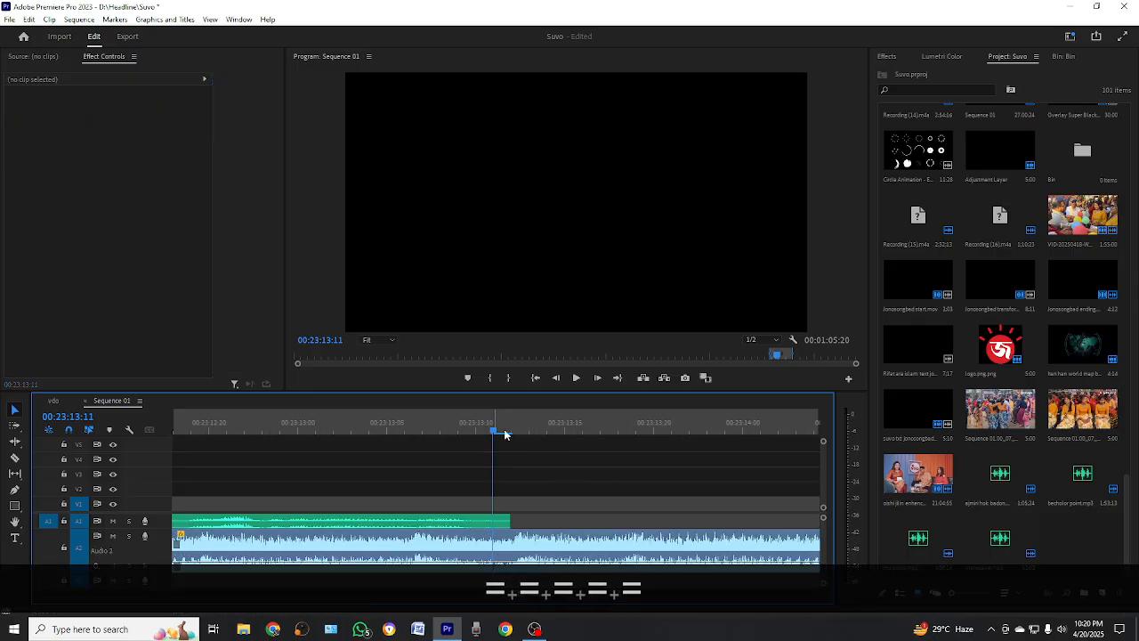
{"action": "left_click", "coordinate": [508, 434]}
{"action": "left_click", "coordinate": [542, 470]}
{"action": "left_click", "coordinate": [456, 520]}
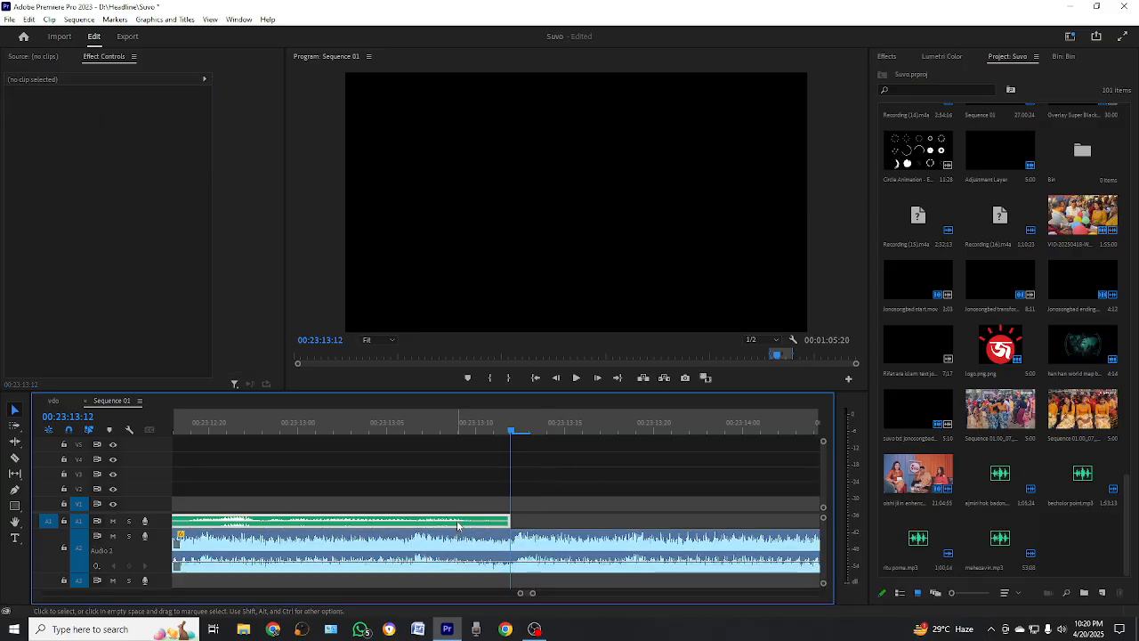
{"action": "left_click", "coordinate": [521, 476]}
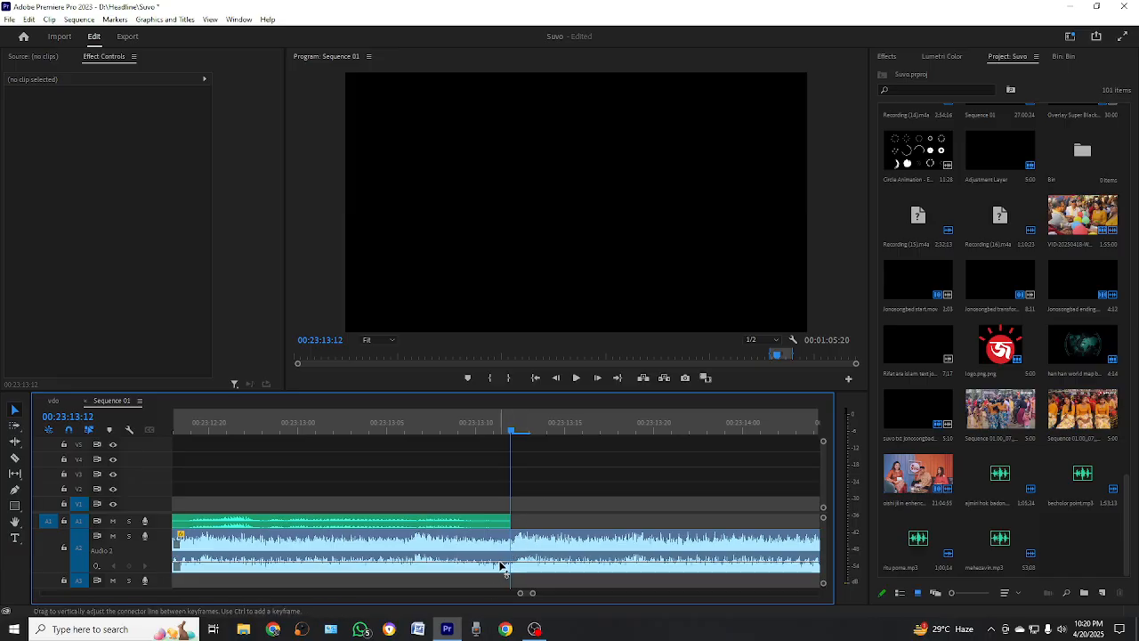
{"action": "key", "text": "ctrl"}
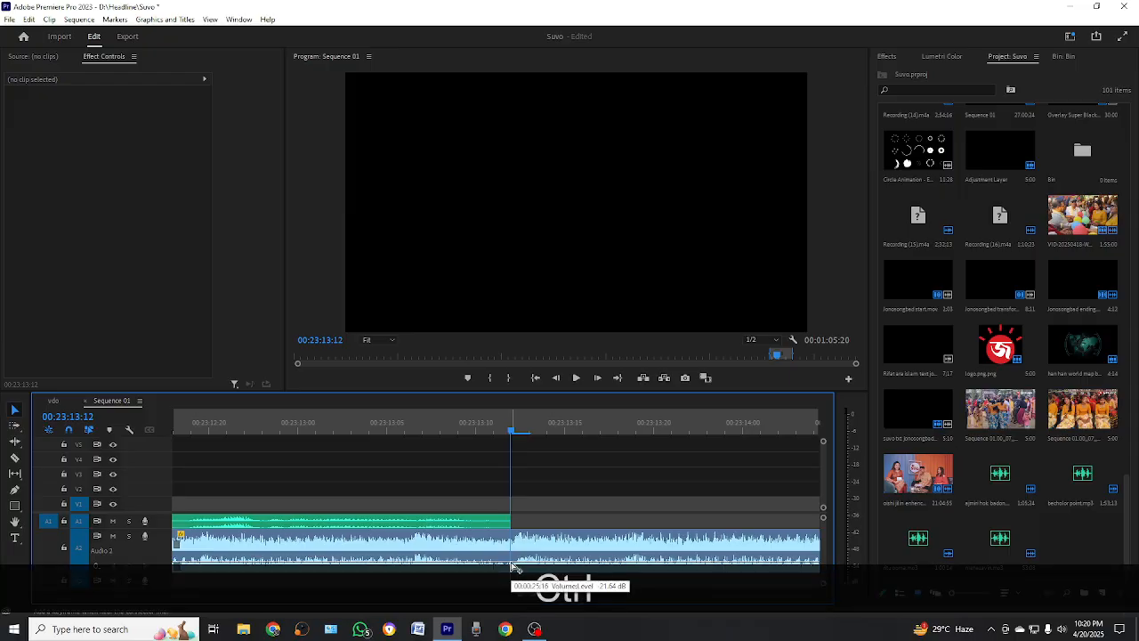
{"action": "left_click", "coordinate": [512, 566], "text": "ctrl"}
{"action": "scroll", "coordinate": [472, 486], "scroll_direction": "down", "scroll_amount": 3}
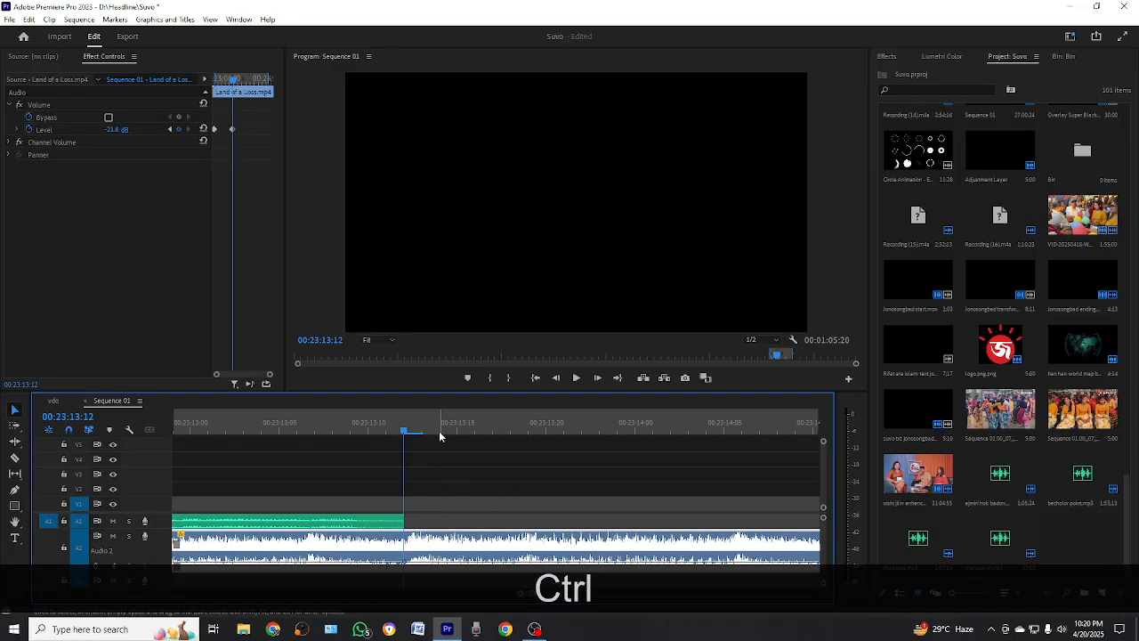
{"action": "left_click", "coordinate": [471, 454]}
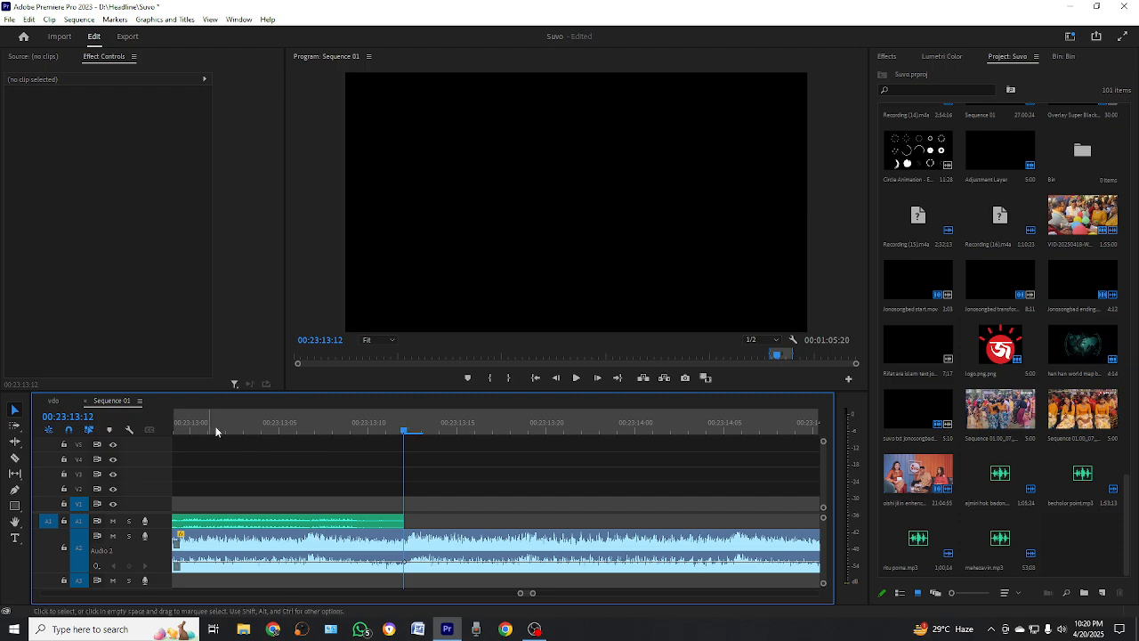
Step: Add another music volume keyframe at 00:23:13:22, ten frames after the voice ends, and raise it to about 1.1 dB
{"action": "left_click", "coordinate": [420, 431]}
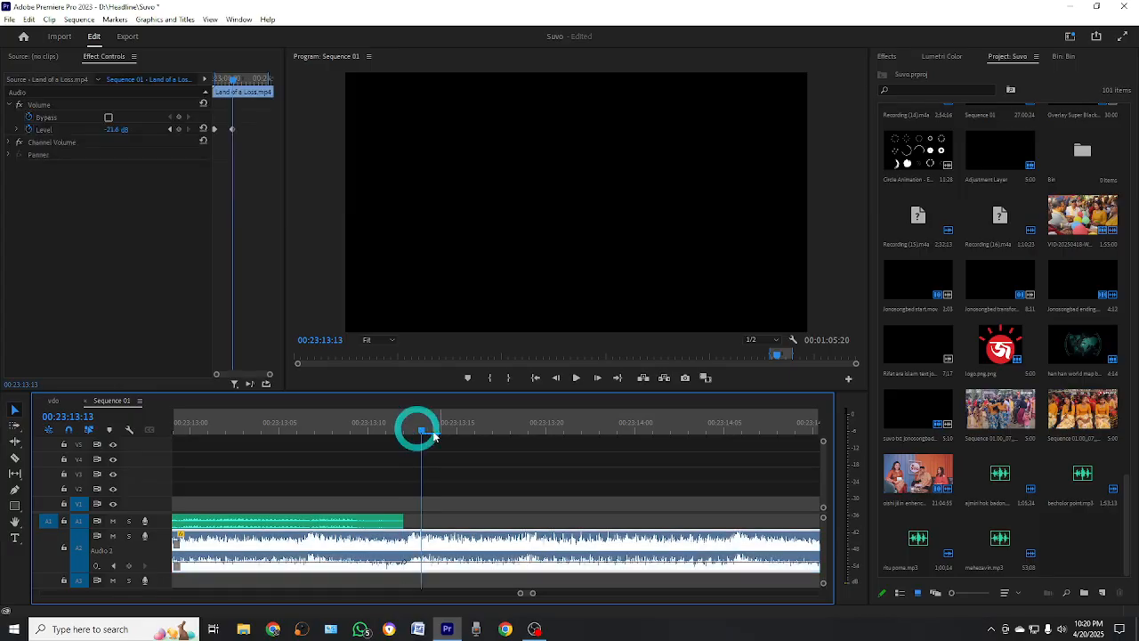
{"action": "left_click", "coordinate": [474, 431]}
{"action": "left_click_drag", "start_coordinate": [486, 432], "coordinate": [582, 431]}
{"action": "left_click", "coordinate": [423, 434]}
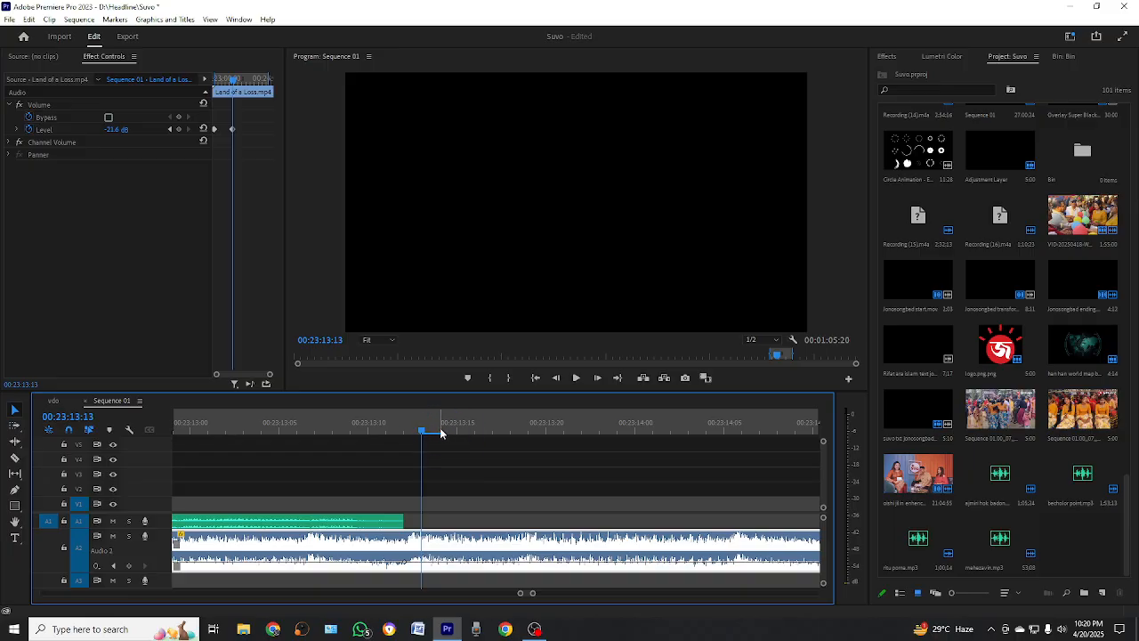
{"action": "left_click", "coordinate": [440, 433]}
{"action": "left_click", "coordinate": [458, 432]}
{"action": "left_click", "coordinate": [483, 433]}
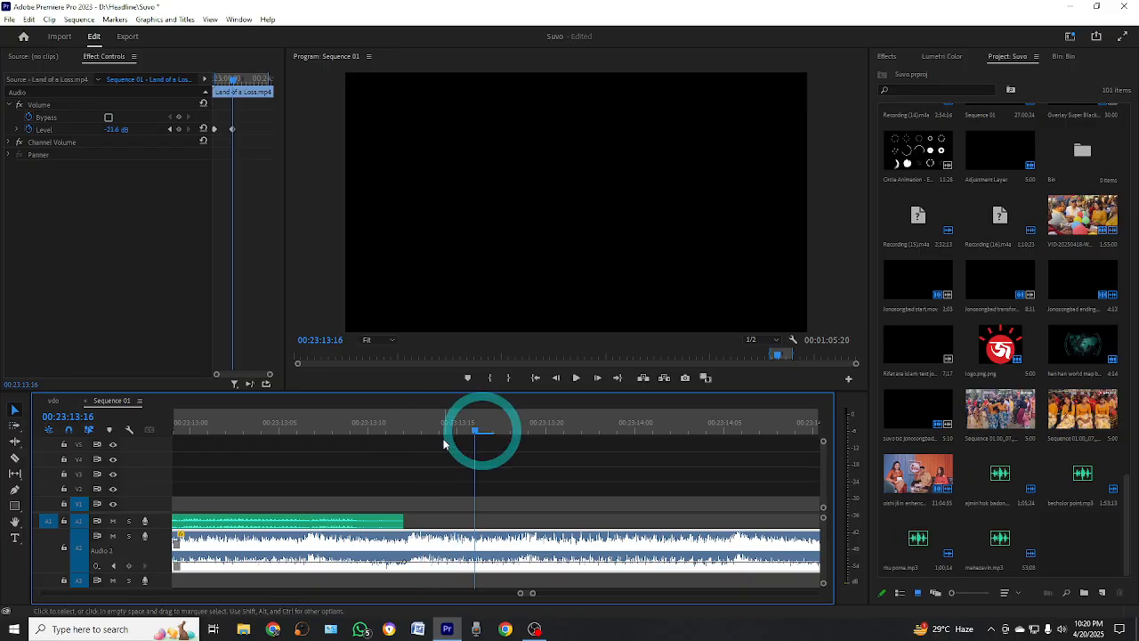
{"action": "left_click_drag", "start_coordinate": [424, 433], "coordinate": [579, 439]}
{"action": "scroll", "coordinate": [517, 544], "scroll_direction": "down", "scroll_amount": 2}
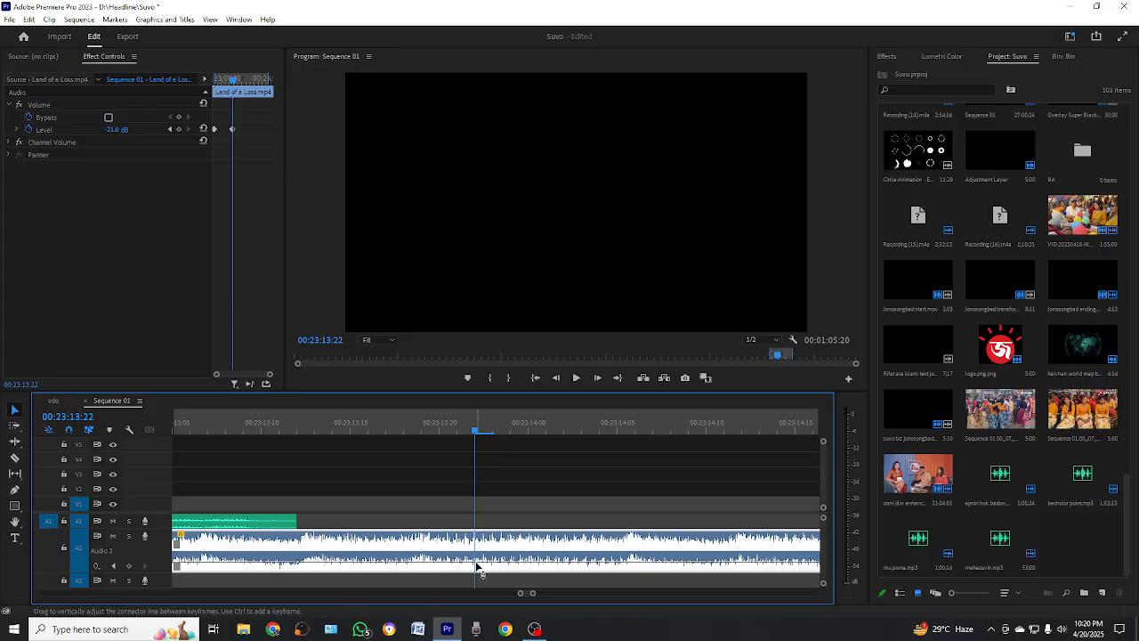
{"action": "key", "text": "ctrl"}
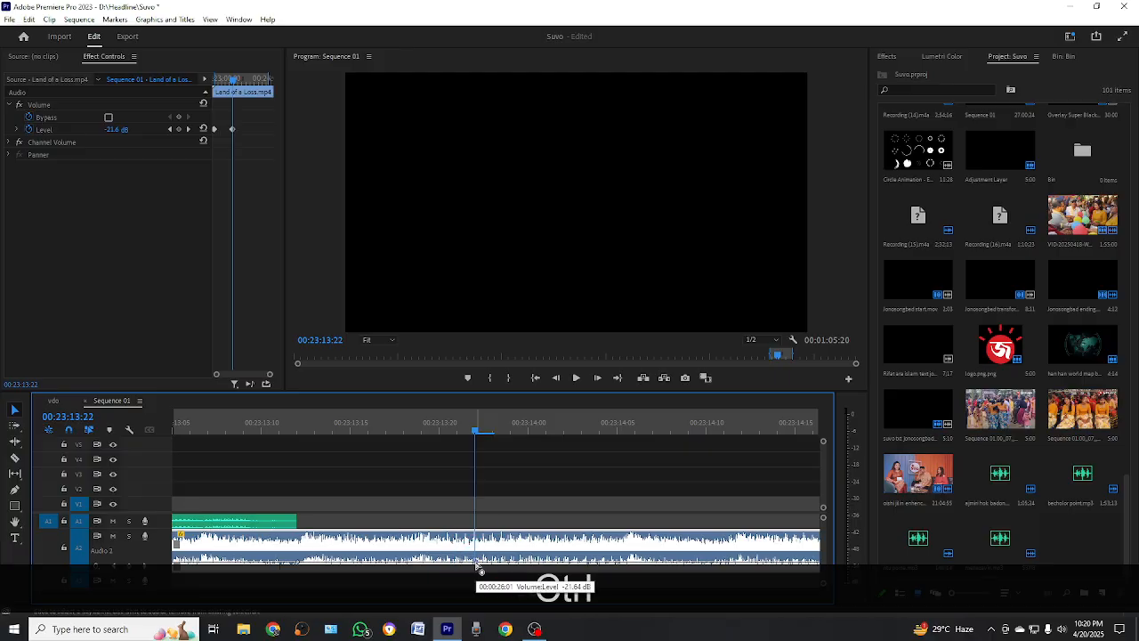
{"action": "scroll", "coordinate": [520, 515], "scroll_direction": "left", "scroll_amount": 2}
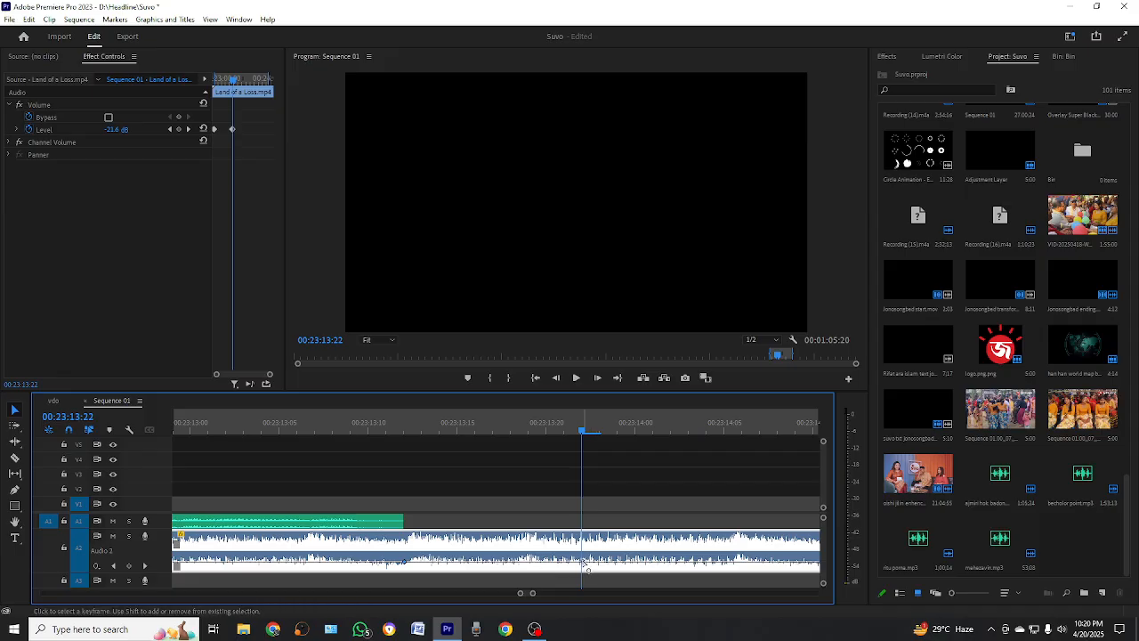
{"action": "left_click_drag", "start_coordinate": [582, 562], "coordinate": [581, 547]}
Step: Play back the music's volume rise in the voice gap from 00:23:13:12
{"action": "left_click", "coordinate": [403, 430]}
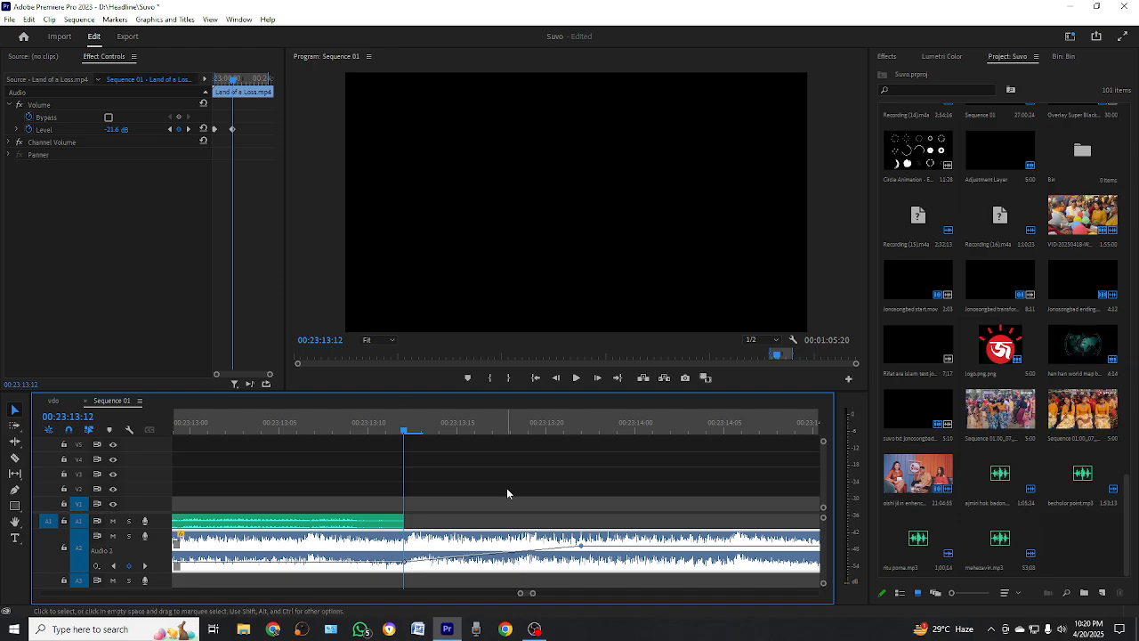
{"action": "key", "text": "space"}
{"action": "key", "text": "minus"}
{"action": "key", "text": "minus"}
{"action": "key", "text": "minus"}
{"action": "key", "text": "minus"}
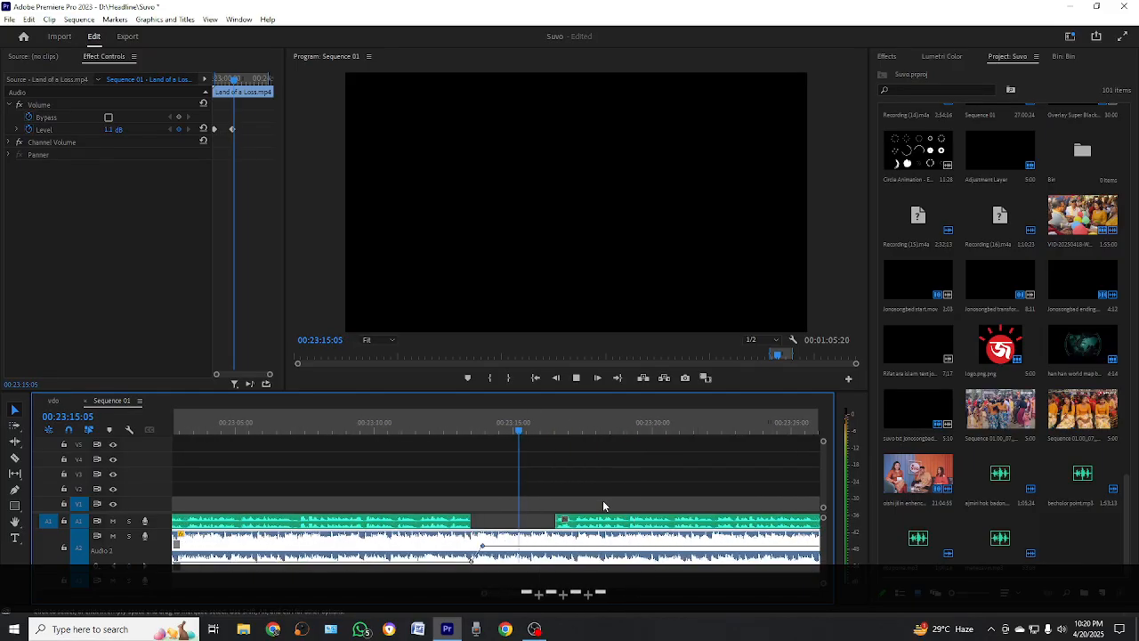
Step: Stop playback and place the playhead at 00:23:16:13, exactly where the second voice part starts on A1
{"action": "left_click", "coordinate": [583, 497]}
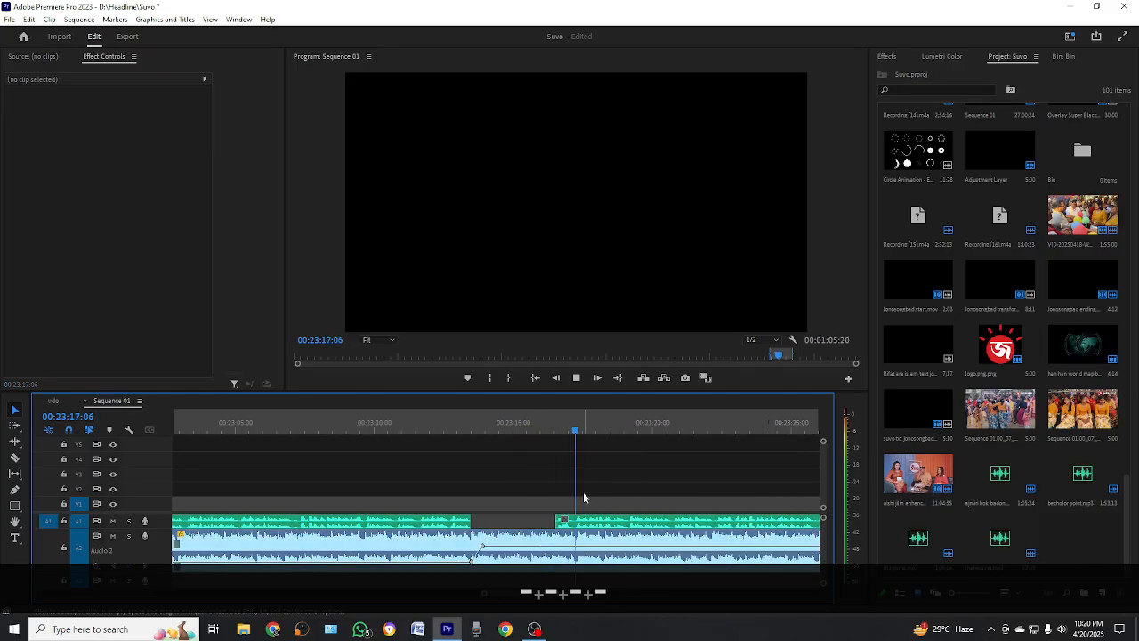
{"action": "key", "text": "space"}
{"action": "left_click", "coordinate": [552, 431]}
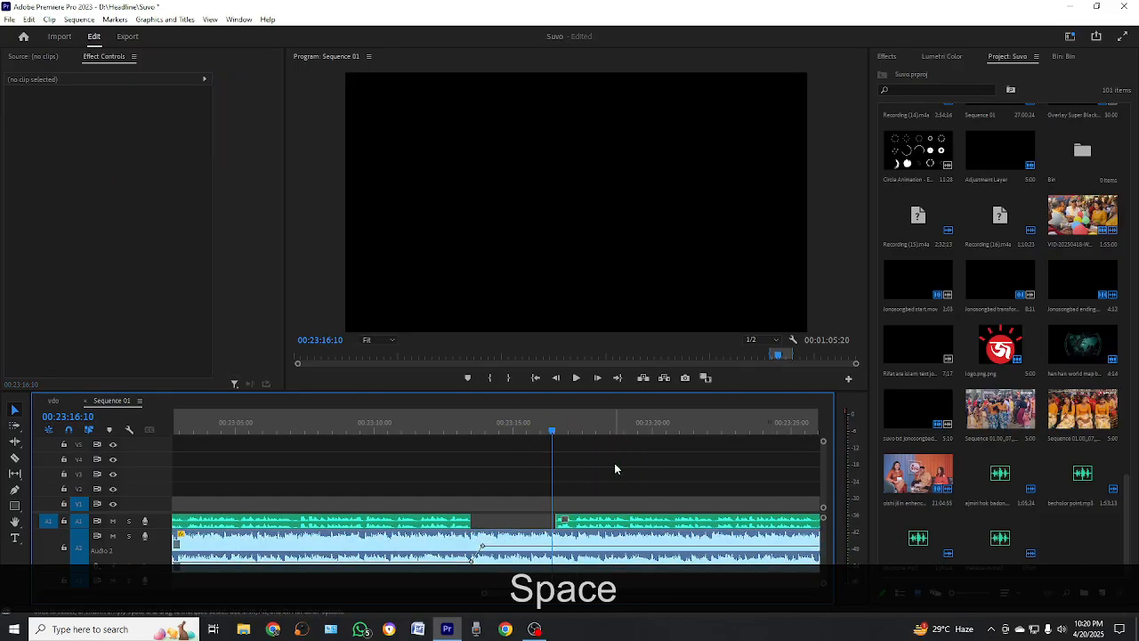
{"action": "key", "text": "equal"}
{"action": "key", "text": "equal"}
{"action": "key", "text": "equal"}
{"action": "key", "text": "equal"}
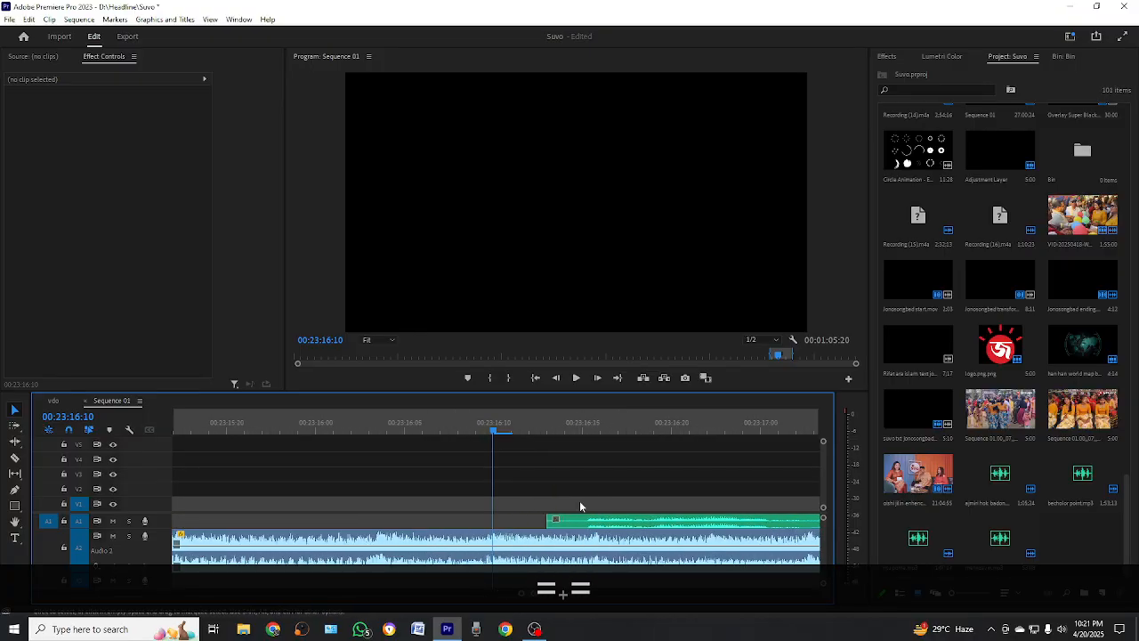
{"action": "left_click", "coordinate": [565, 423]}
{"action": "left_click", "coordinate": [610, 445]}
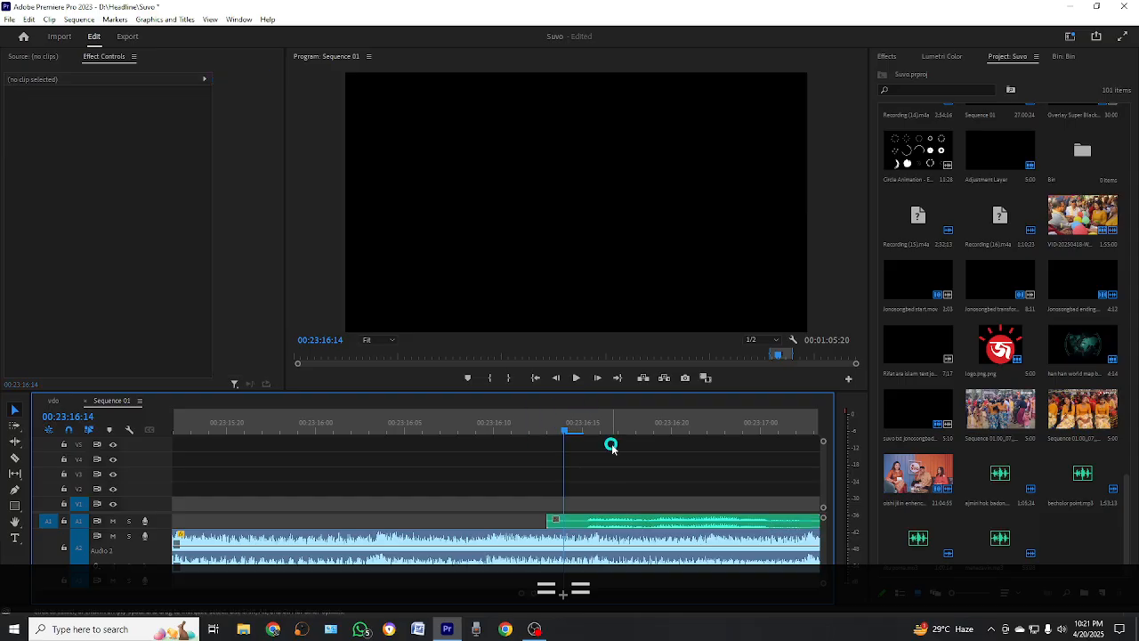
{"action": "left_click", "coordinate": [546, 547]}
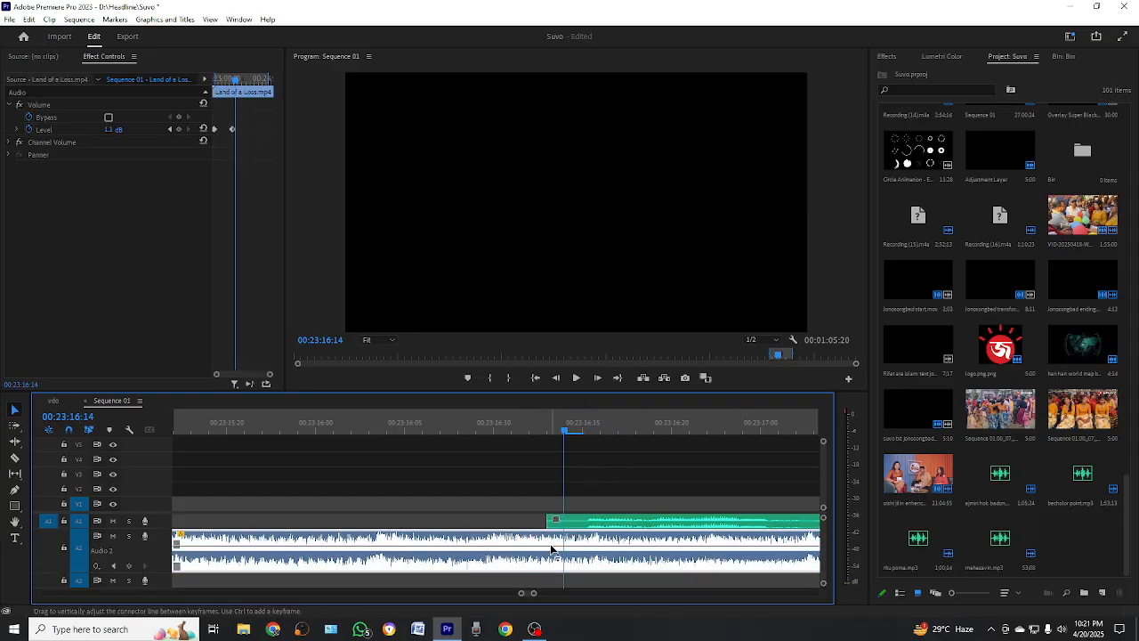
{"action": "left_click", "coordinate": [557, 431]}
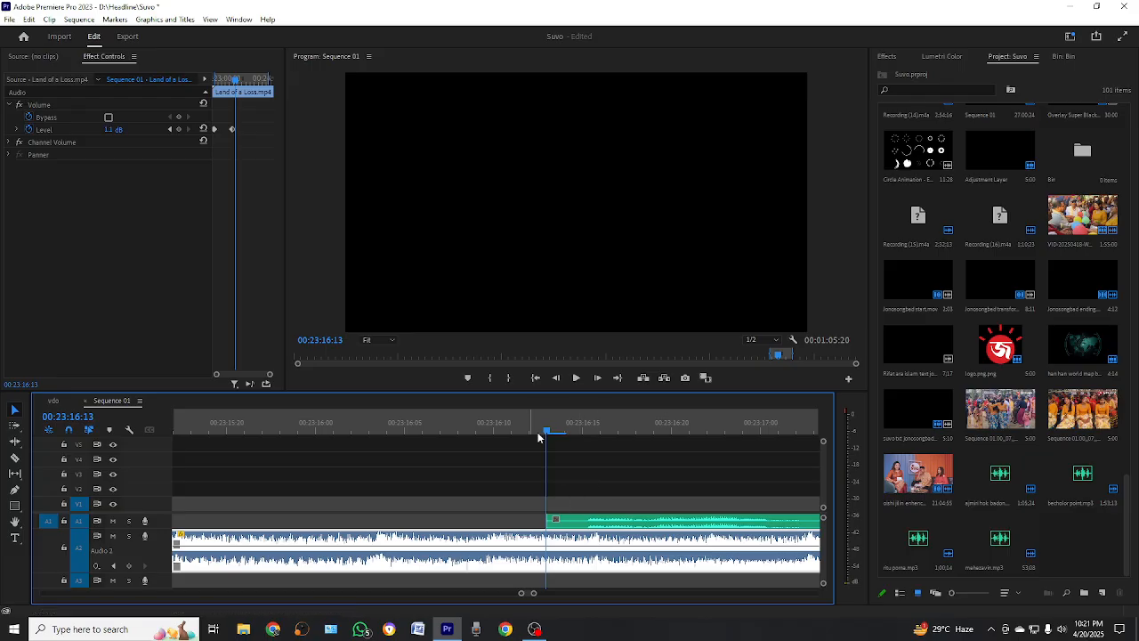
{"action": "left_click", "coordinate": [601, 525]}
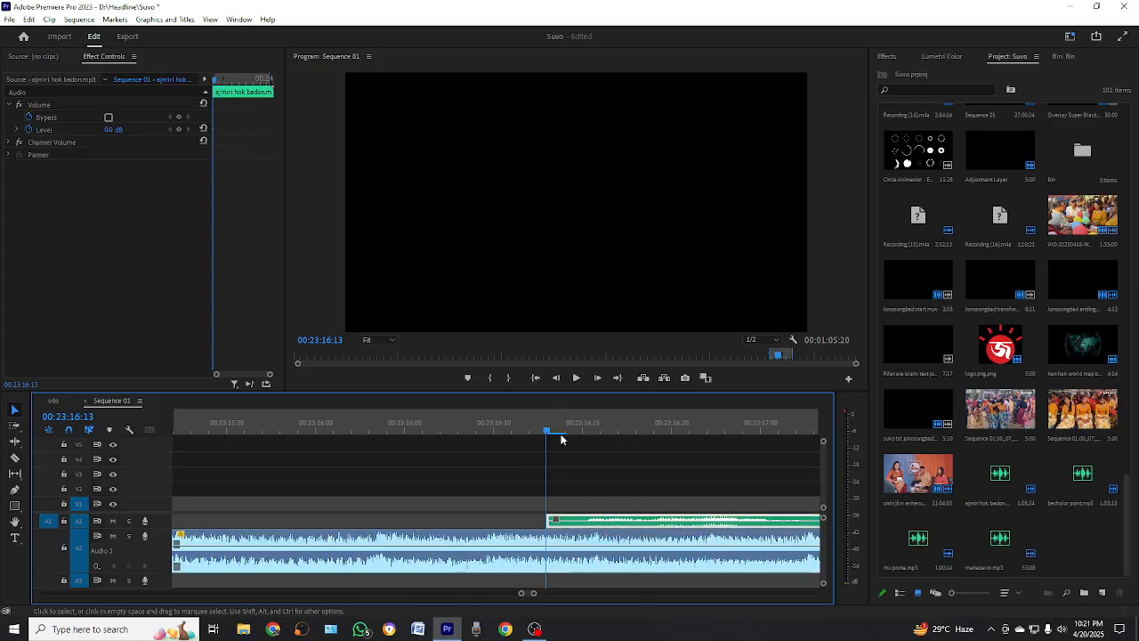
Step: Add music volume keyframes at 00:23:16:04 and 00:23:16:13, and lower the second one to about -20.1 dB
{"action": "left_click_drag", "start_coordinate": [547, 437], "coordinate": [384, 439]}
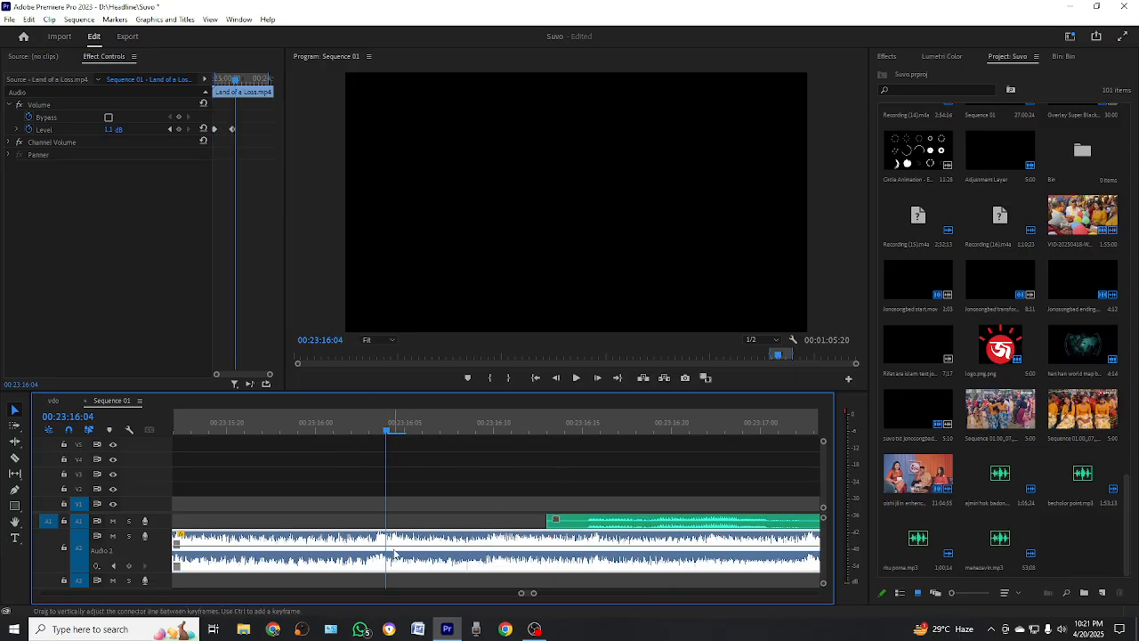
{"action": "key", "text": "ctrl"}
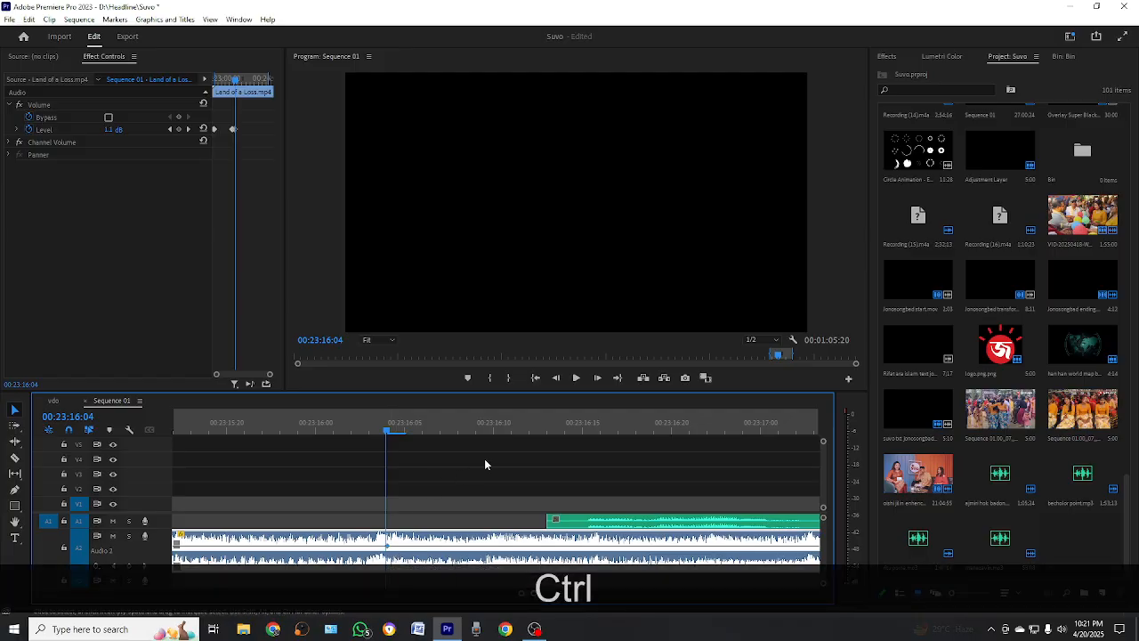
{"action": "left_click", "coordinate": [541, 430]}
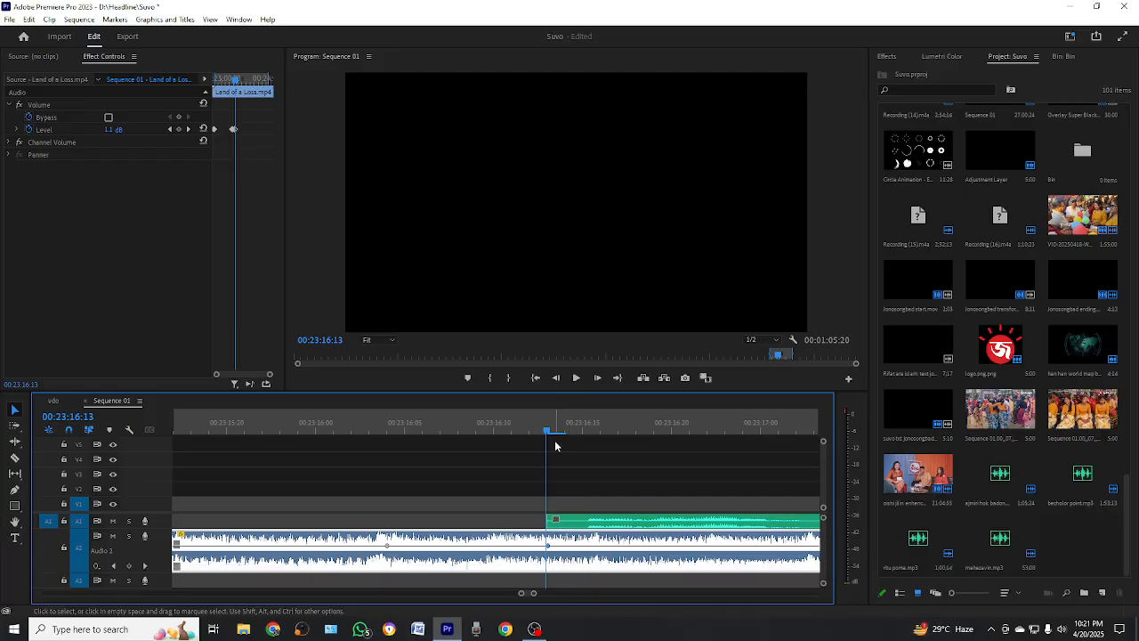
{"action": "left_click", "coordinate": [393, 432]}
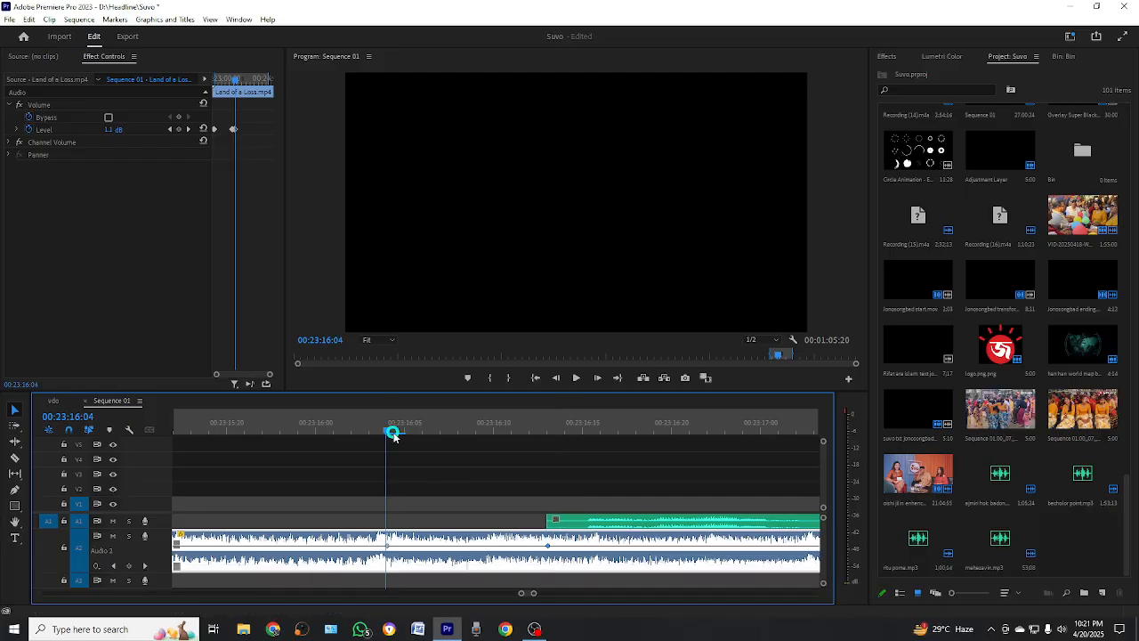
{"action": "left_click", "coordinate": [549, 433]}
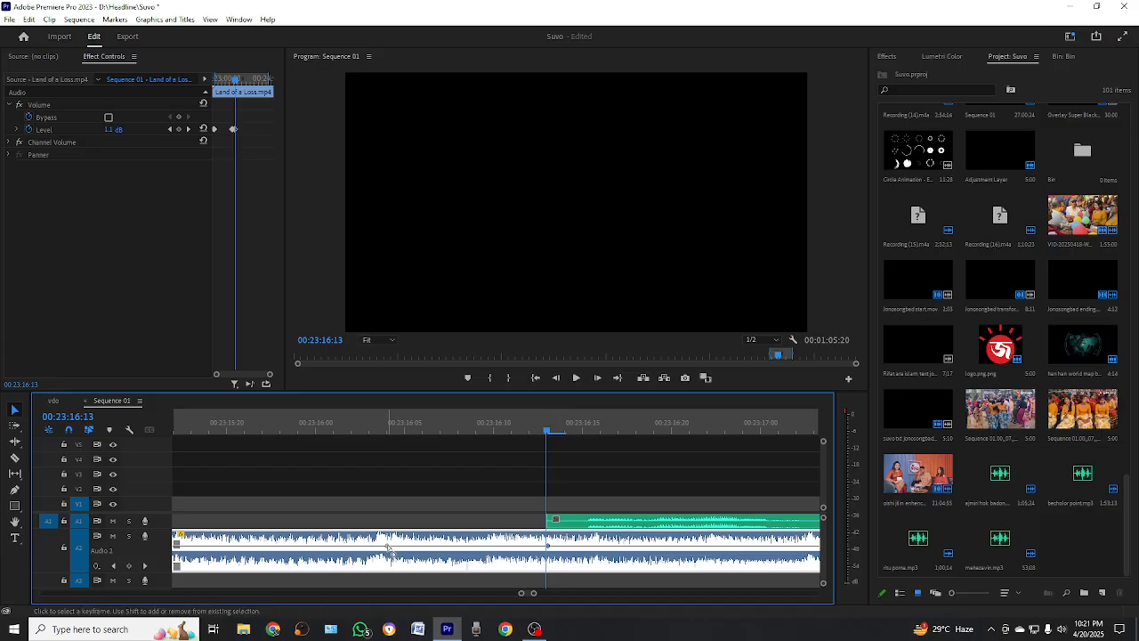
{"action": "left_click_drag", "start_coordinate": [549, 545], "coordinate": [549, 563]}
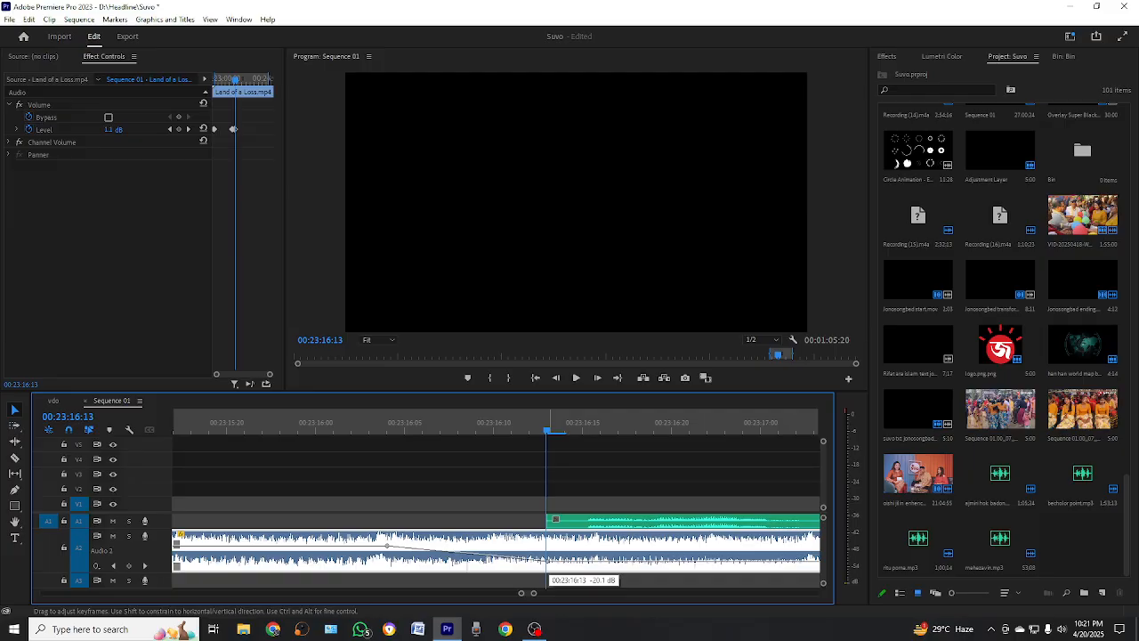
{"action": "left_click_drag", "start_coordinate": [549, 562], "coordinate": [549, 564]}
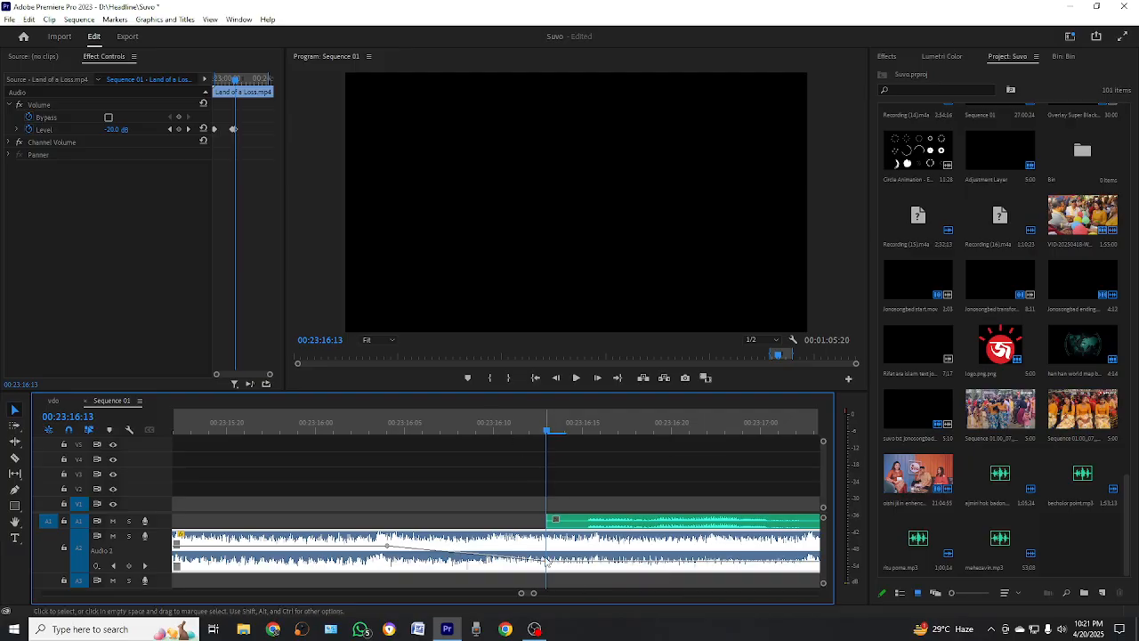
Step: Play back the music lowered under the second voice part from 00:23:16:13
{"action": "key", "text": "space"}
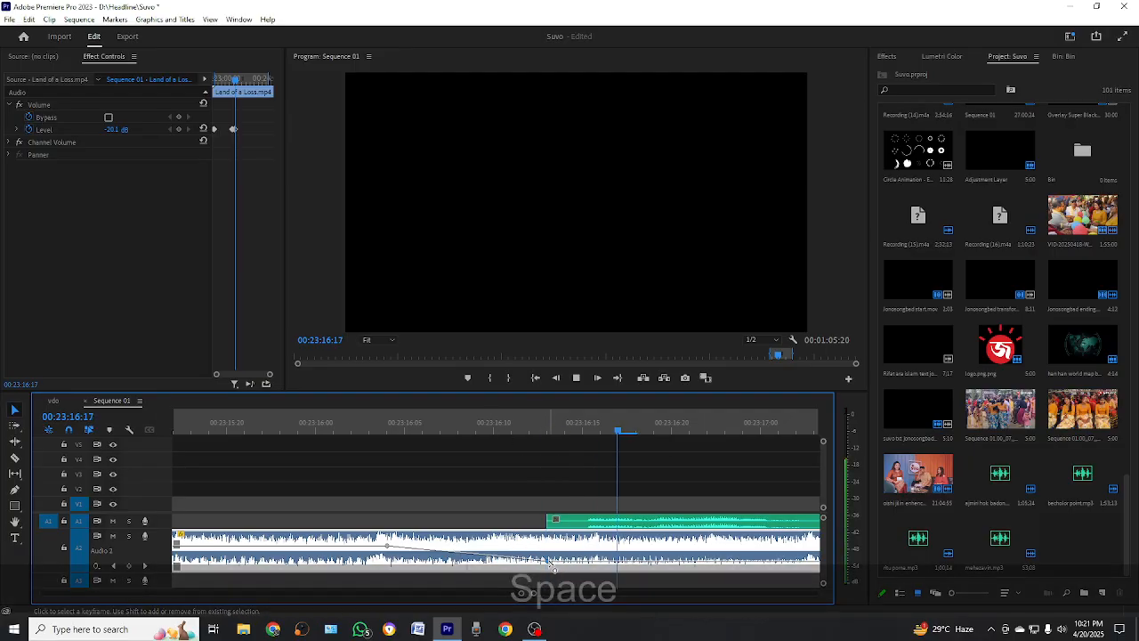
{"action": "key", "text": "minus"}
{"action": "key", "text": "minus"}
{"action": "key", "text": "minus"}
{"action": "key", "text": "minus"}
{"action": "key", "text": "minus"}
{"action": "left_click", "coordinate": [598, 492]}
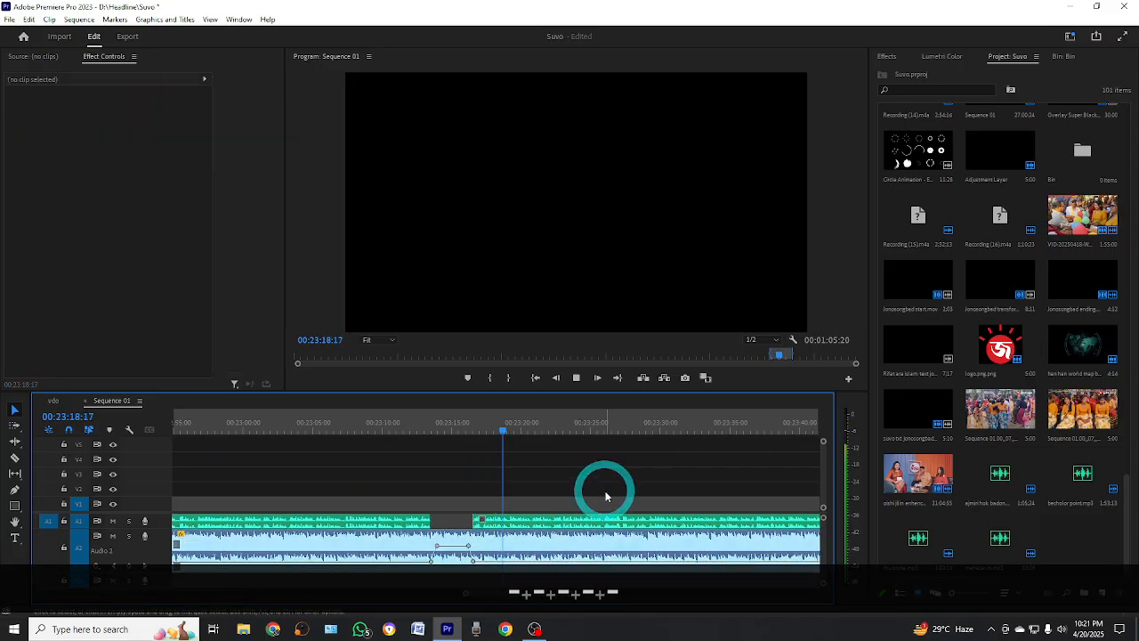
{"action": "scroll", "coordinate": [577, 509], "scroll_direction": "down", "scroll_amount": 3}
{"action": "key", "text": "space"}
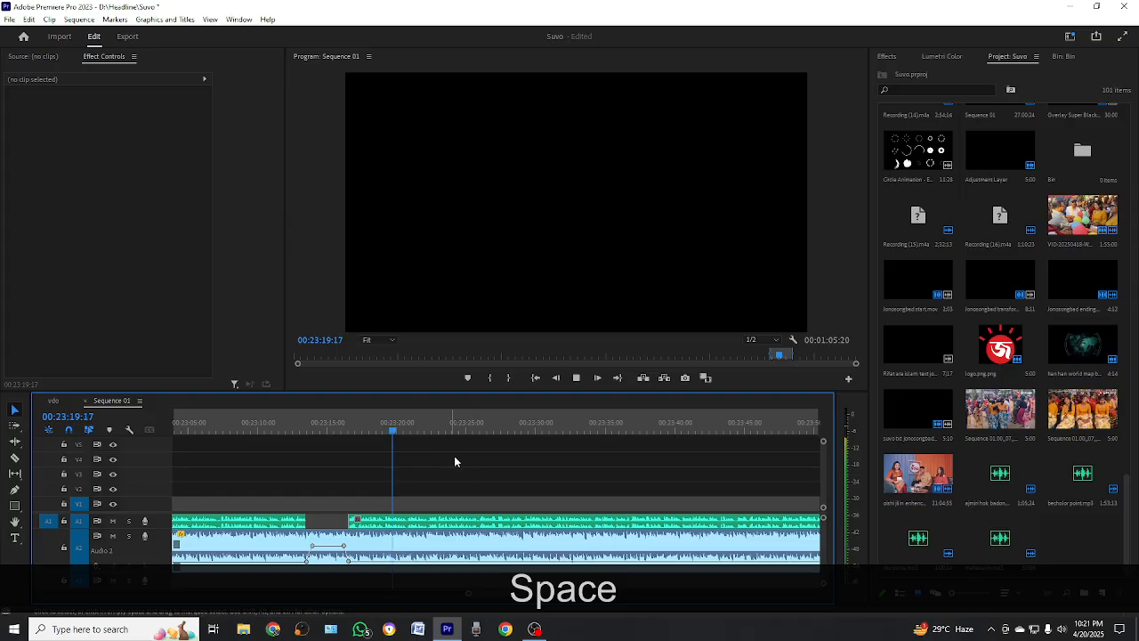
{"action": "key", "text": "equal"}
{"action": "key", "text": "equal"}
{"action": "key", "text": "equal"}
{"action": "key", "text": "minus"}
{"action": "key", "text": "minus"}
{"action": "key", "text": "minus"}
{"action": "key", "text": "minus"}
Step: Clear the sequence's In and Out points
{"action": "scroll", "coordinate": [606, 463], "scroll_direction": "down", "scroll_amount": 2}
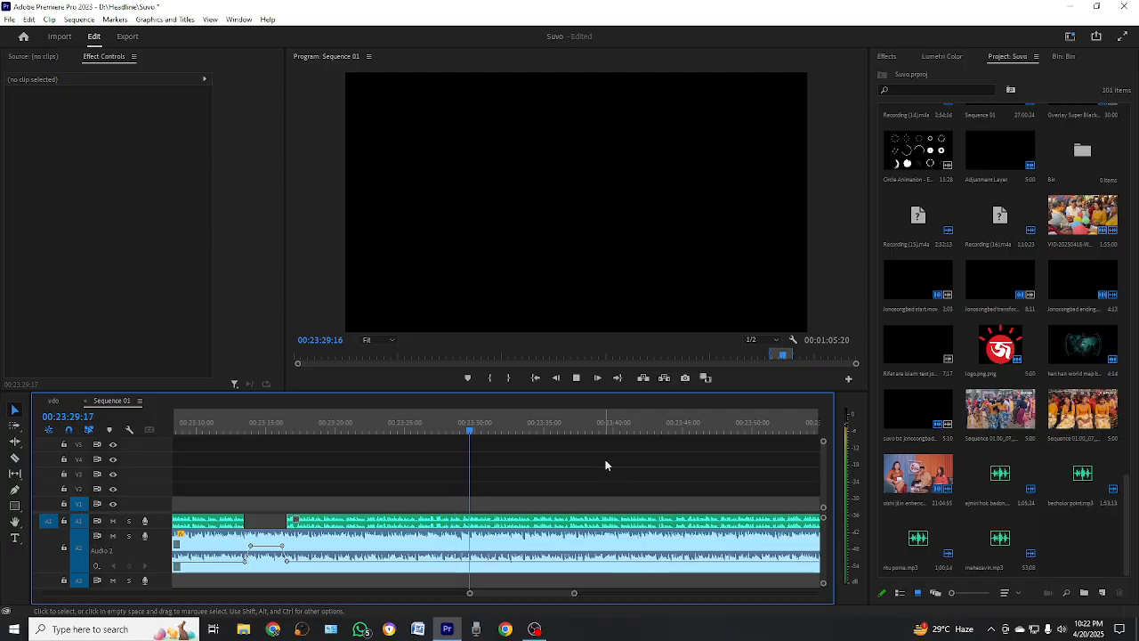
{"action": "scroll", "coordinate": [463, 465], "scroll_direction": "down", "scroll_amount": 2}
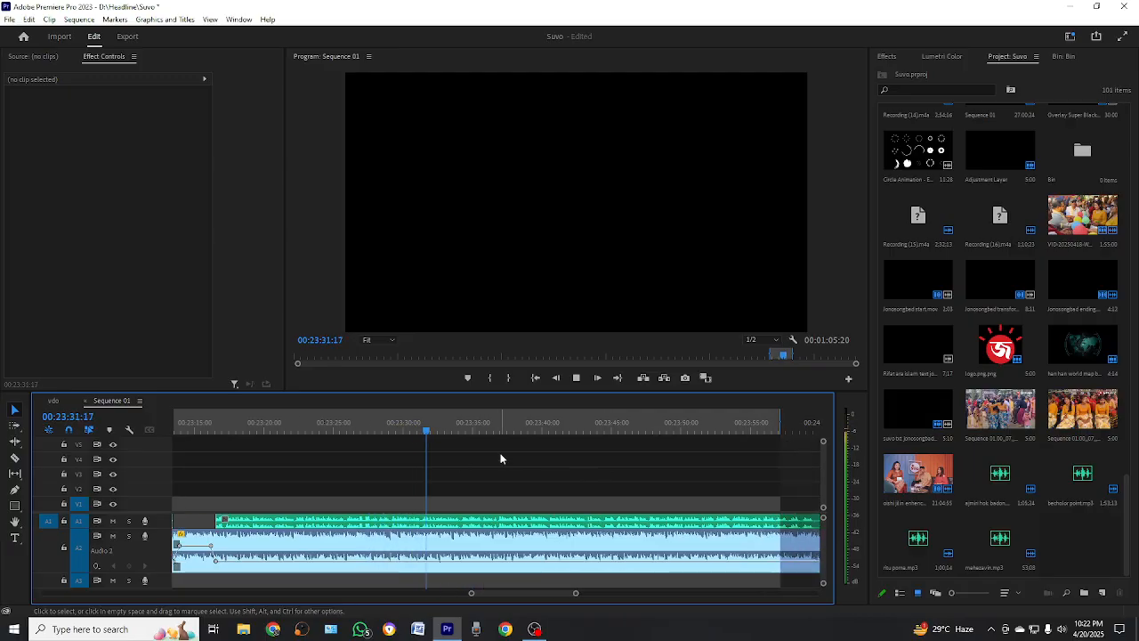
{"action": "scroll", "coordinate": [501, 457], "scroll_direction": "down", "scroll_amount": 3}
{"action": "right_click", "coordinate": [668, 427]}
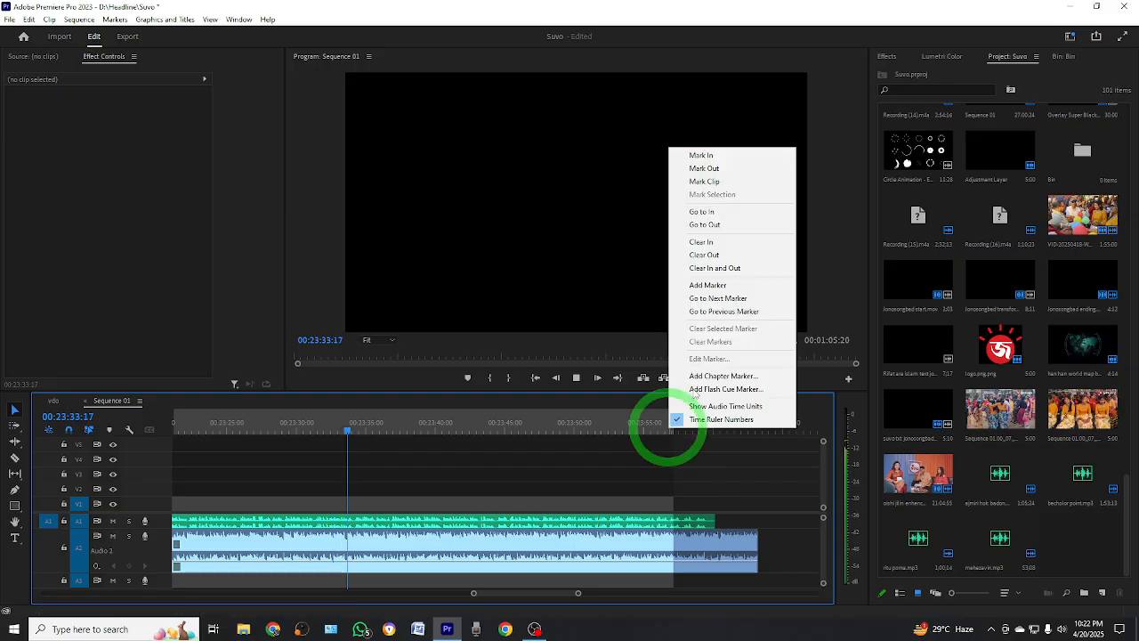
{"action": "left_click", "coordinate": [703, 267]}
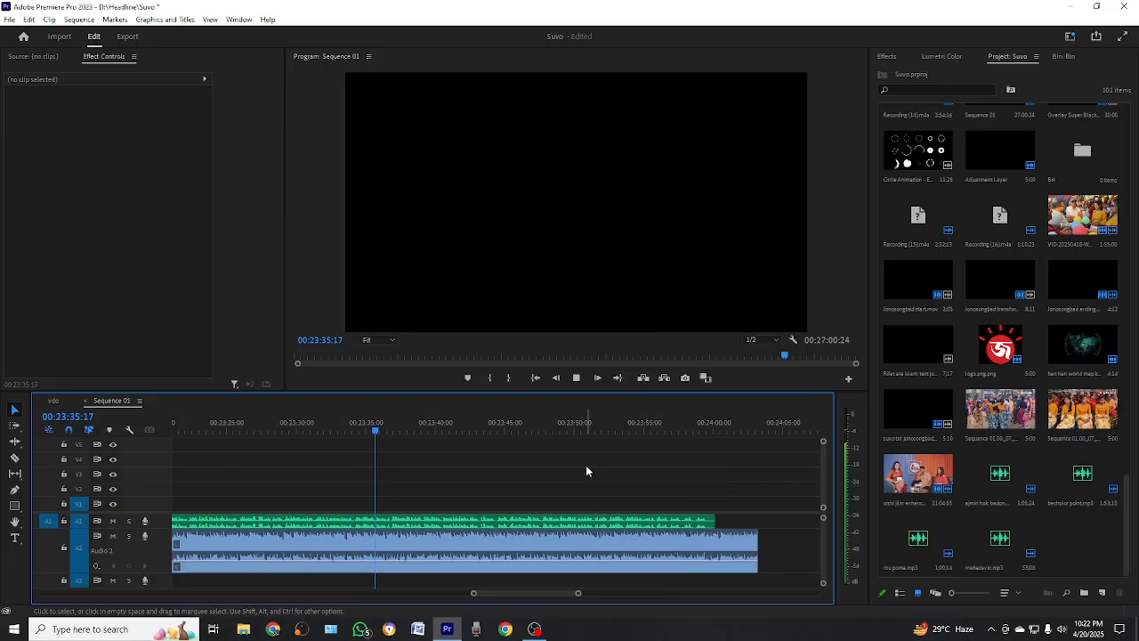
Step: Listen further through the second voice part and examine its waveform for a pause
{"action": "scroll", "coordinate": [447, 473], "scroll_direction": "down", "scroll_amount": 3}
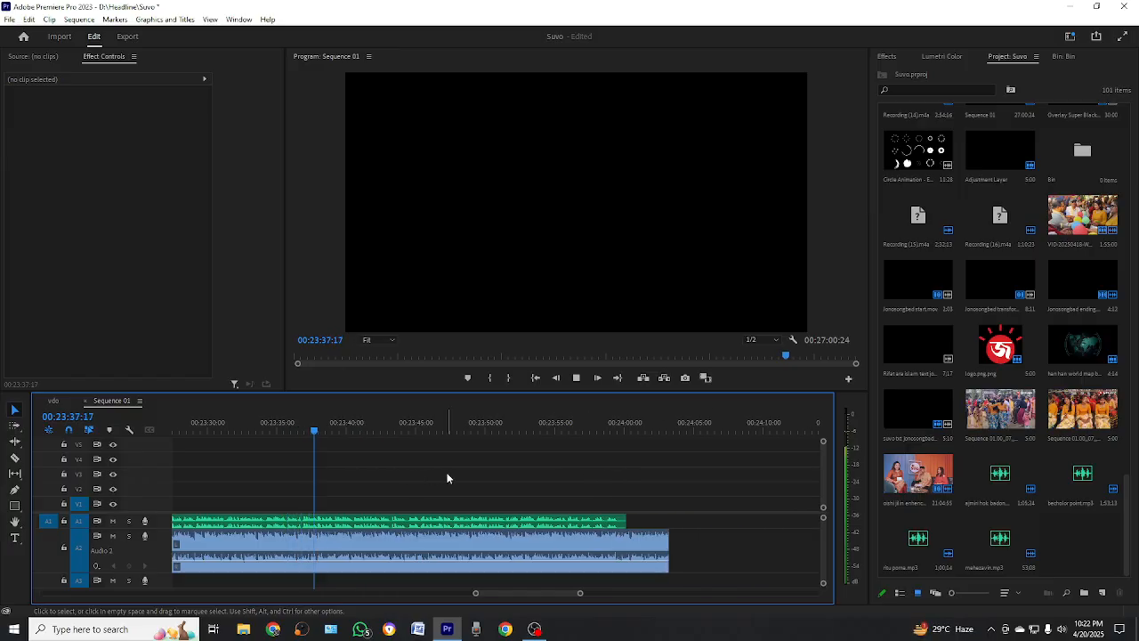
{"action": "key", "text": "="}
{"action": "key", "text": "="}
{"action": "key", "text": "="}
{"action": "scroll", "coordinate": [534, 479], "scroll_direction": "down", "scroll_amount": 1}
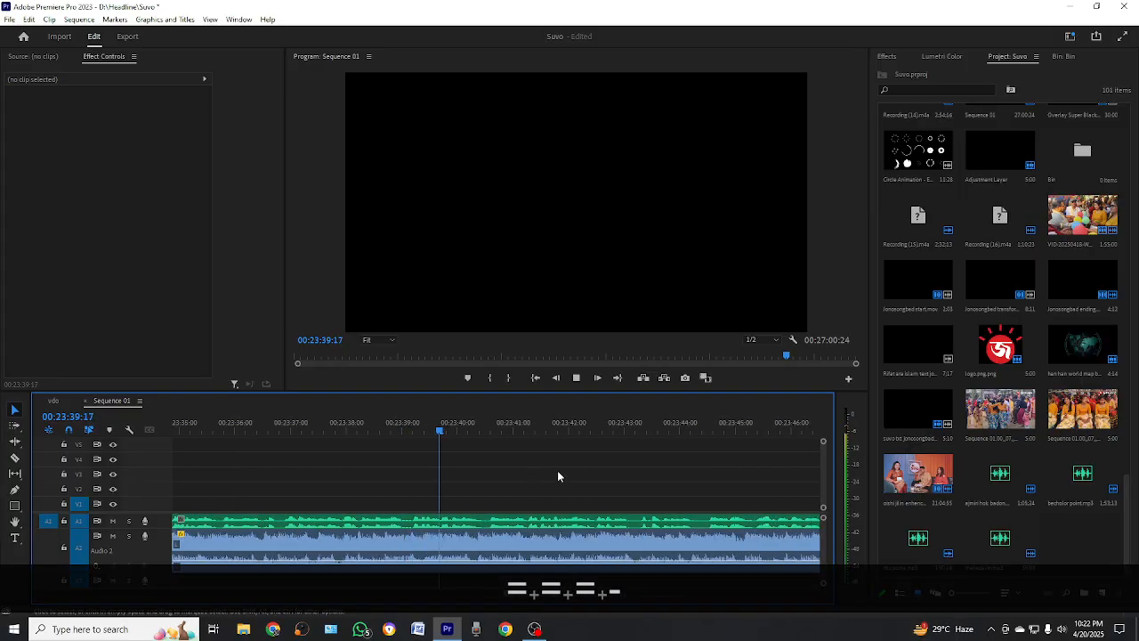
{"action": "scroll", "coordinate": [565, 477], "scroll_direction": "down", "scroll_amount": 2}
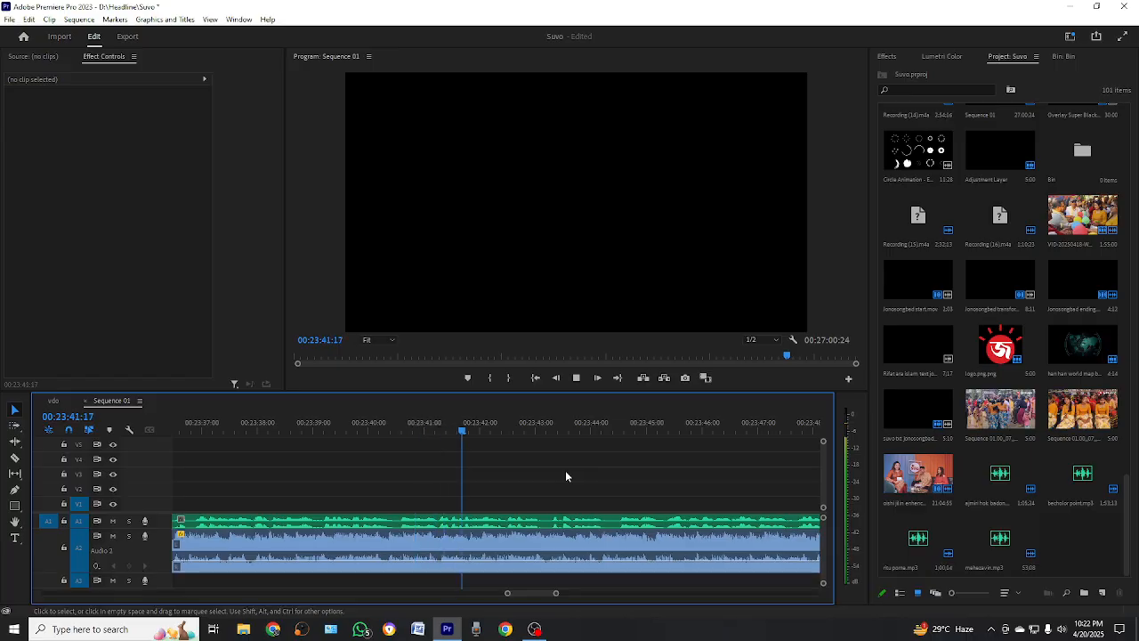
{"action": "key", "text": "minus"}
{"action": "key", "text": "minus"}
{"action": "key", "text": "minus"}
{"action": "key", "text": "equal"}
{"action": "key", "text": "equal"}
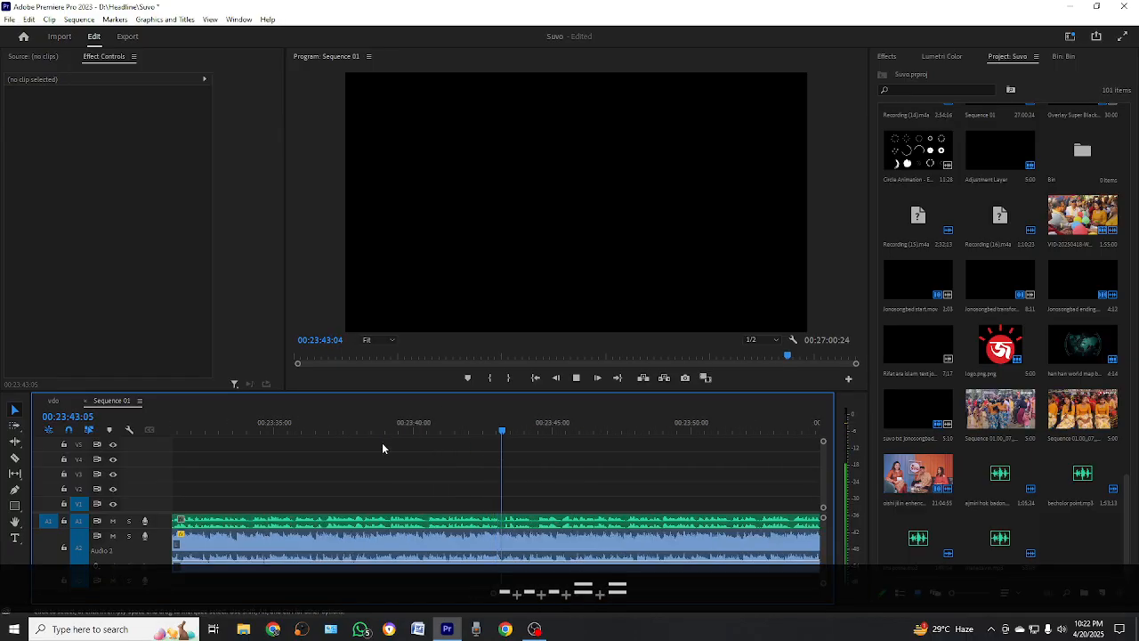
Step: Stop playback and place the playhead at the pause in the voice at 00:23:36:21
{"action": "left_click", "coordinate": [320, 430]}
{"action": "key", "text": "space"}
{"action": "key", "text": "space"}
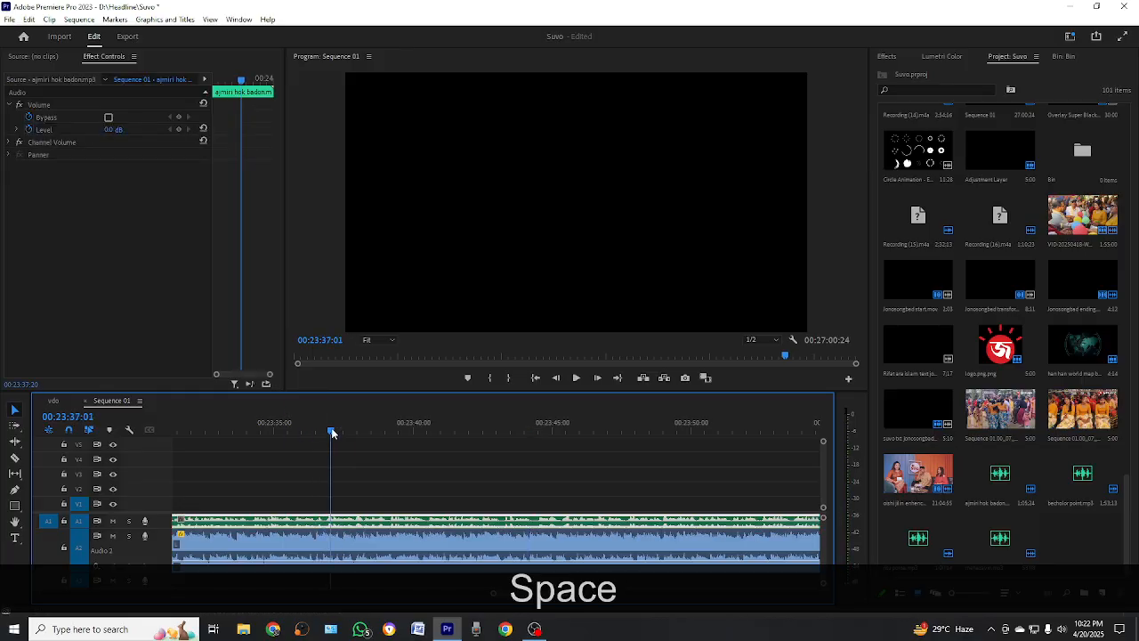
{"action": "key", "text": "equal"}
{"action": "key", "text": "equal"}
{"action": "left_click", "coordinate": [499, 465]}
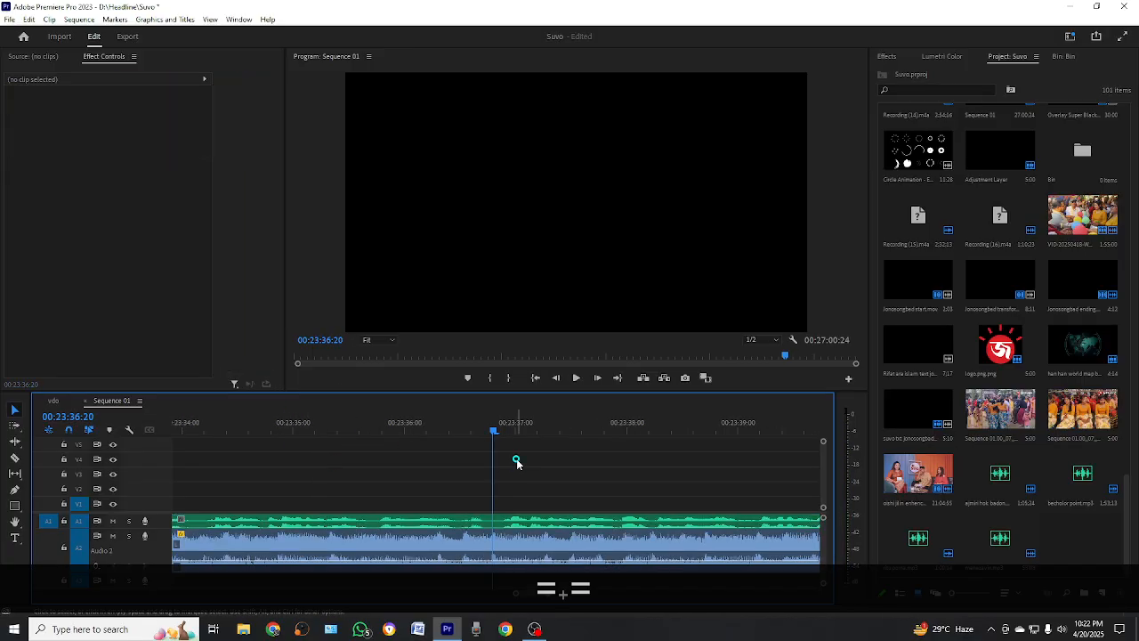
{"action": "key", "text": "space"}
{"action": "left_click", "coordinate": [497, 431]}
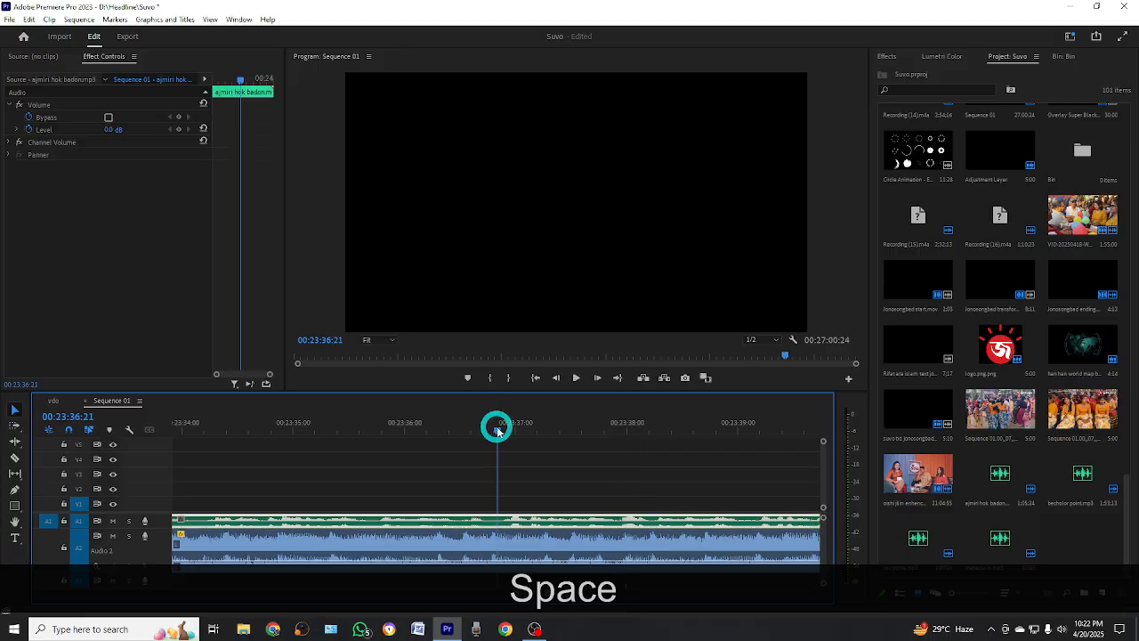
{"action": "left_click", "coordinate": [496, 431]}
{"action": "left_click", "coordinate": [543, 461]}
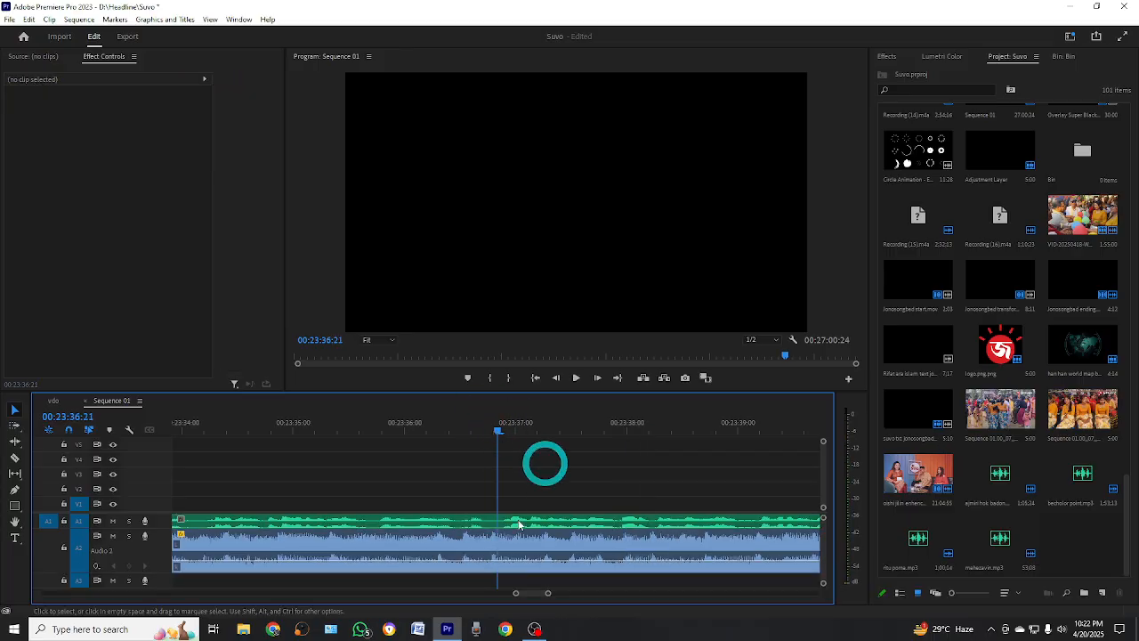
Step: Split the voice clip on A1 at 00:23:36:21 and select the part after the cut
{"action": "key", "text": "c"}
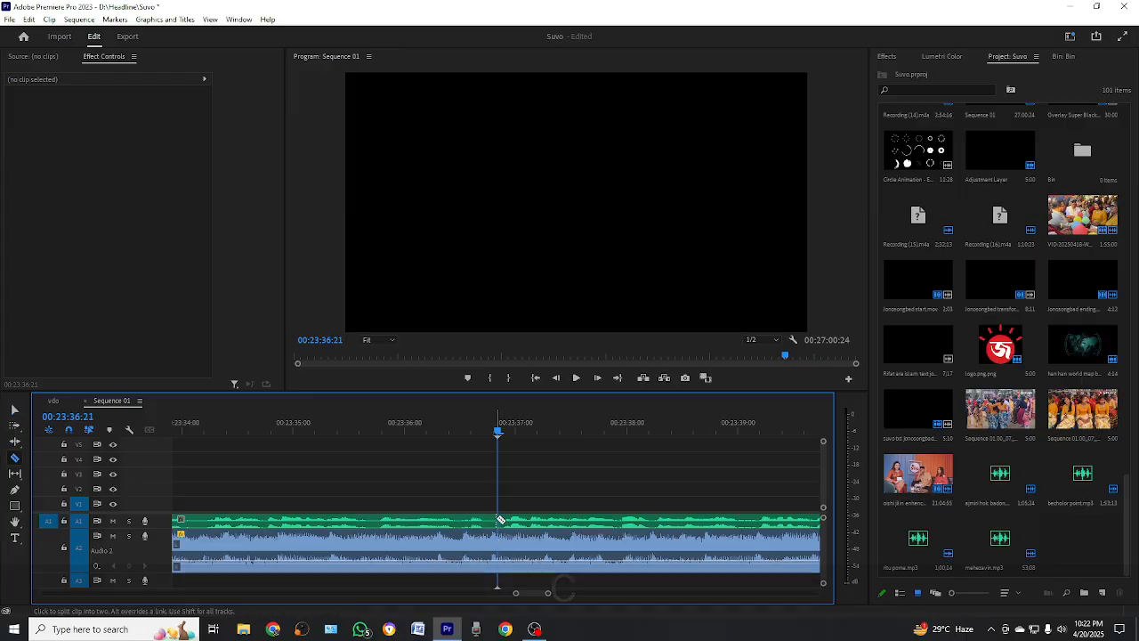
{"action": "left_click", "coordinate": [501, 522]}
{"action": "key", "text": "v"}
{"action": "left_click", "coordinate": [524, 520]}
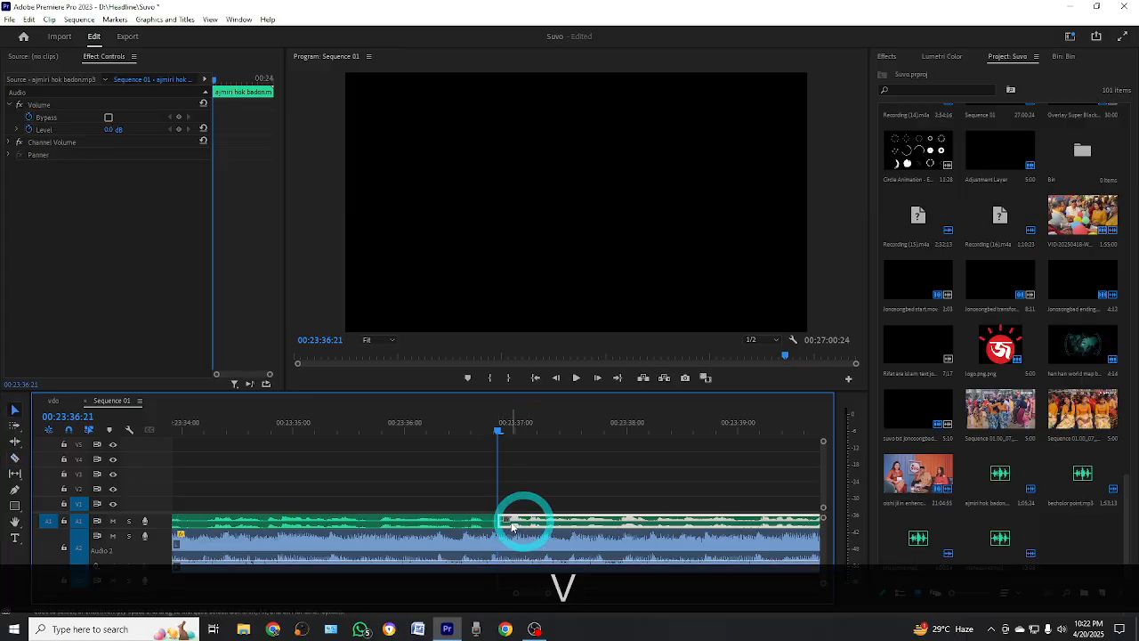
Step: Move the voice part after the 00:23:36:21 cut later on A1, leaving a gap of about 3 seconds
{"action": "left_click", "coordinate": [548, 464]}
{"action": "key", "text": "minus"}
{"action": "key", "text": "minus"}
{"action": "key", "text": "minus"}
{"action": "key", "text": "minus"}
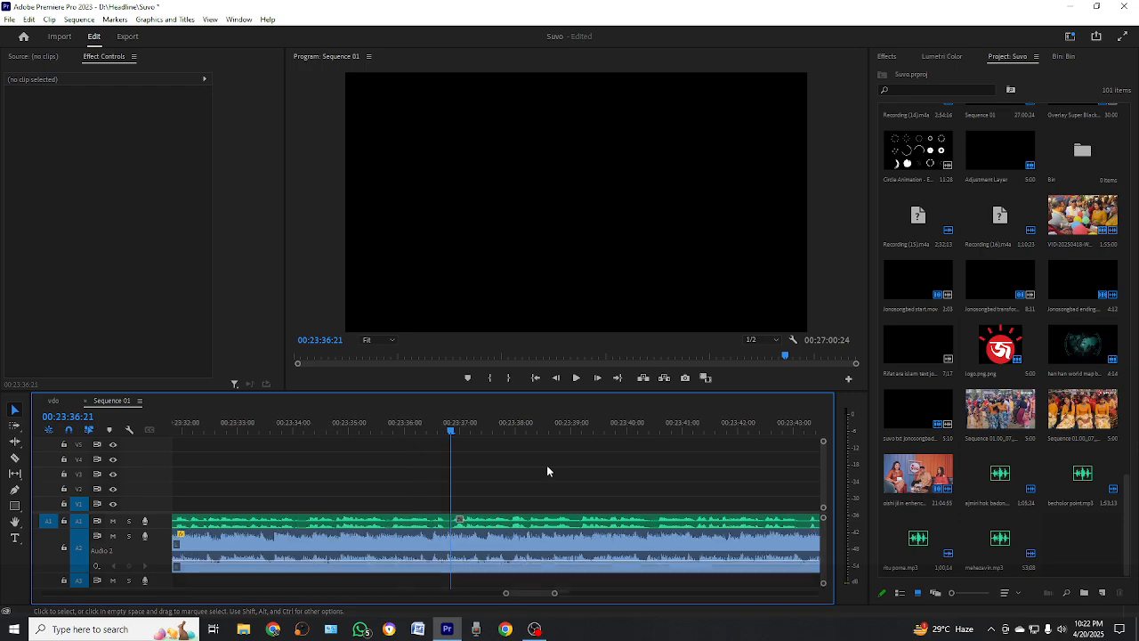
{"action": "left_click", "coordinate": [518, 524]}
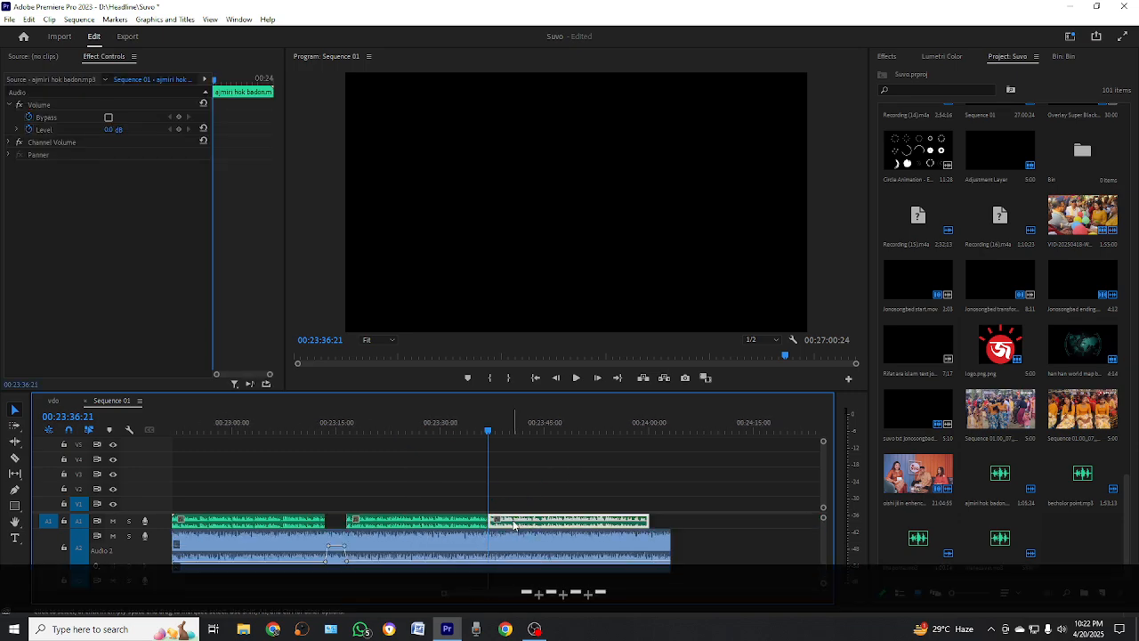
{"action": "left_click_drag", "start_coordinate": [518, 523], "coordinate": [552, 524]}
{"action": "key", "text": "equal"}
{"action": "key", "text": "equal"}
{"action": "key", "text": "equal"}
{"action": "key", "text": "equal"}
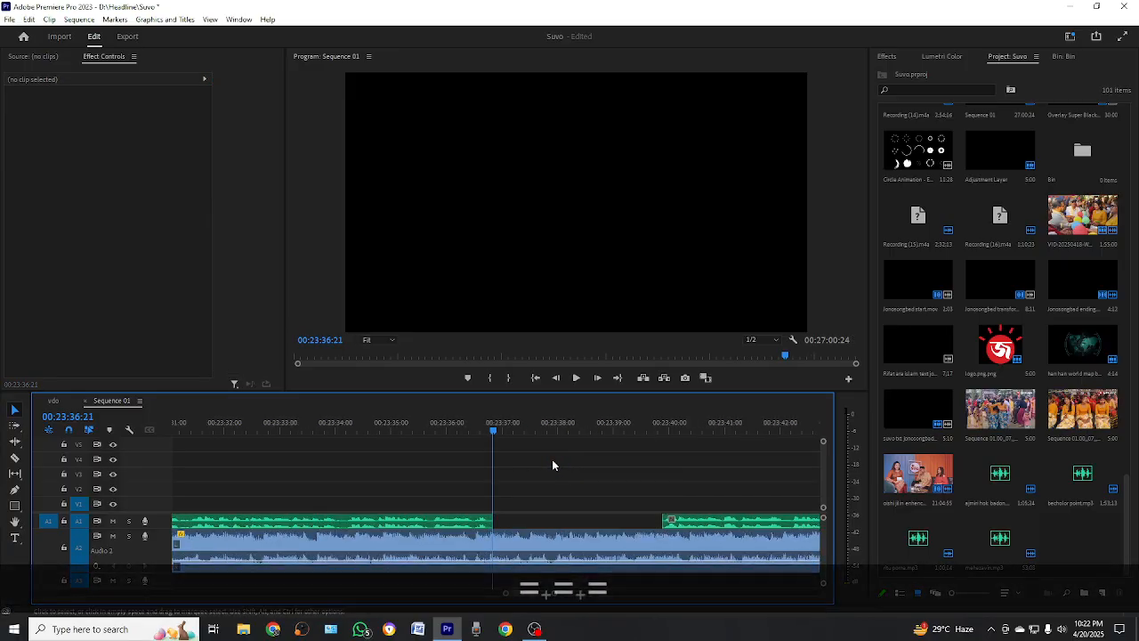
{"action": "key", "text": "grave"}
{"action": "key", "text": "grave"}
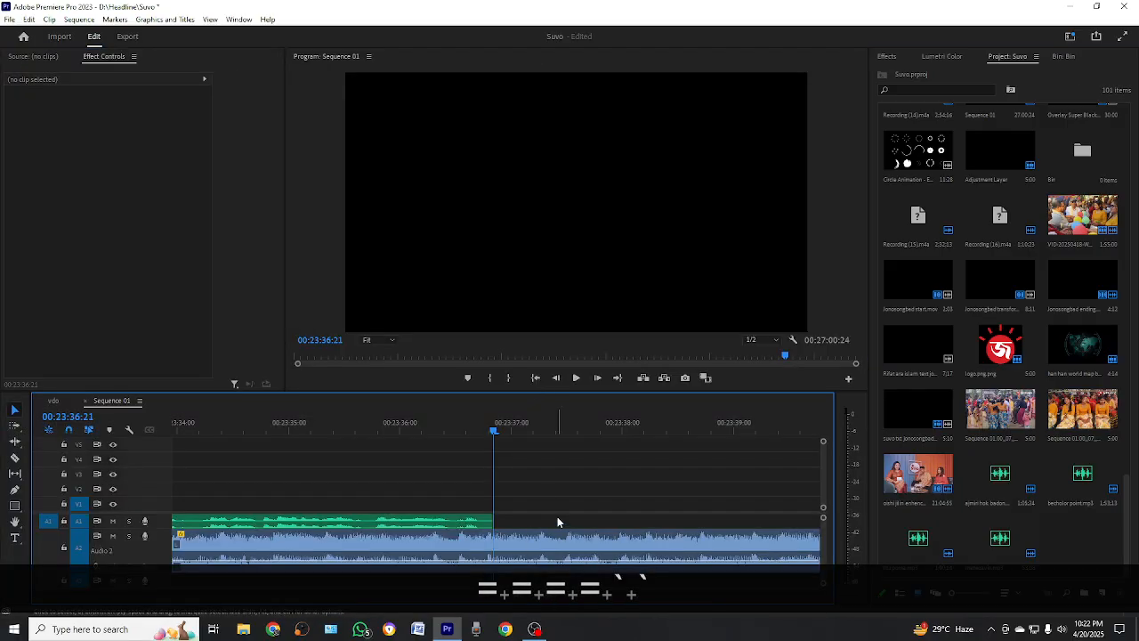
Step: Examine the gap on A1 between the two voice parts around 00:23:38:06 and the clips beside it
{"action": "key", "text": "minus"}
{"action": "key", "text": "minus"}
{"action": "left_click", "coordinate": [506, 433]}
{"action": "left_click", "coordinate": [508, 512]}
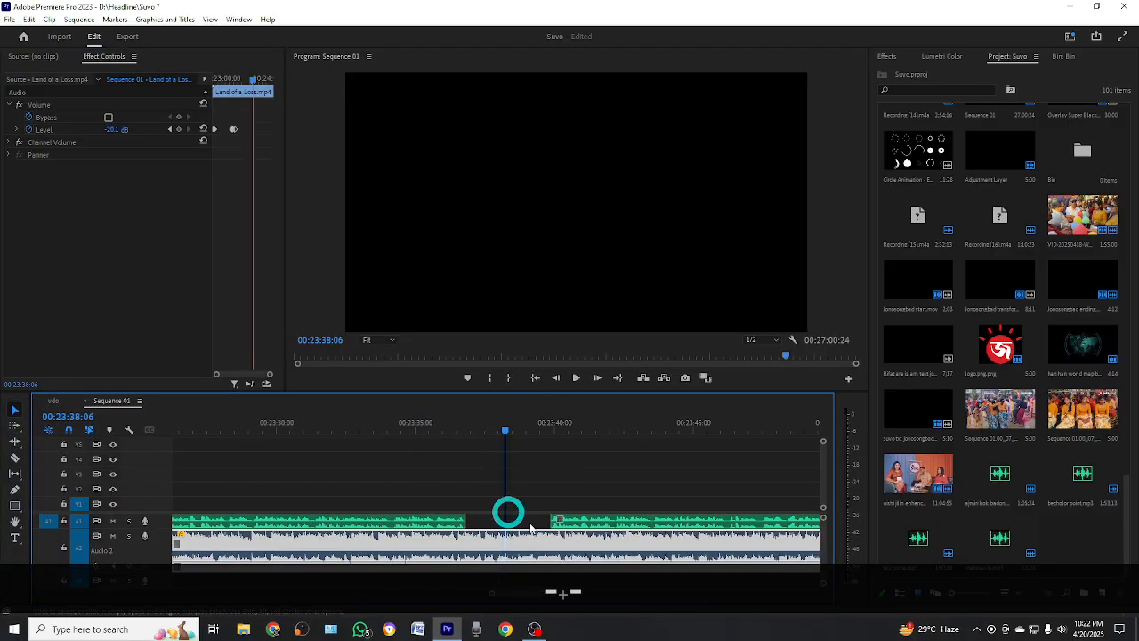
{"action": "left_click", "coordinate": [486, 523]}
{"action": "left_click", "coordinate": [449, 525]}
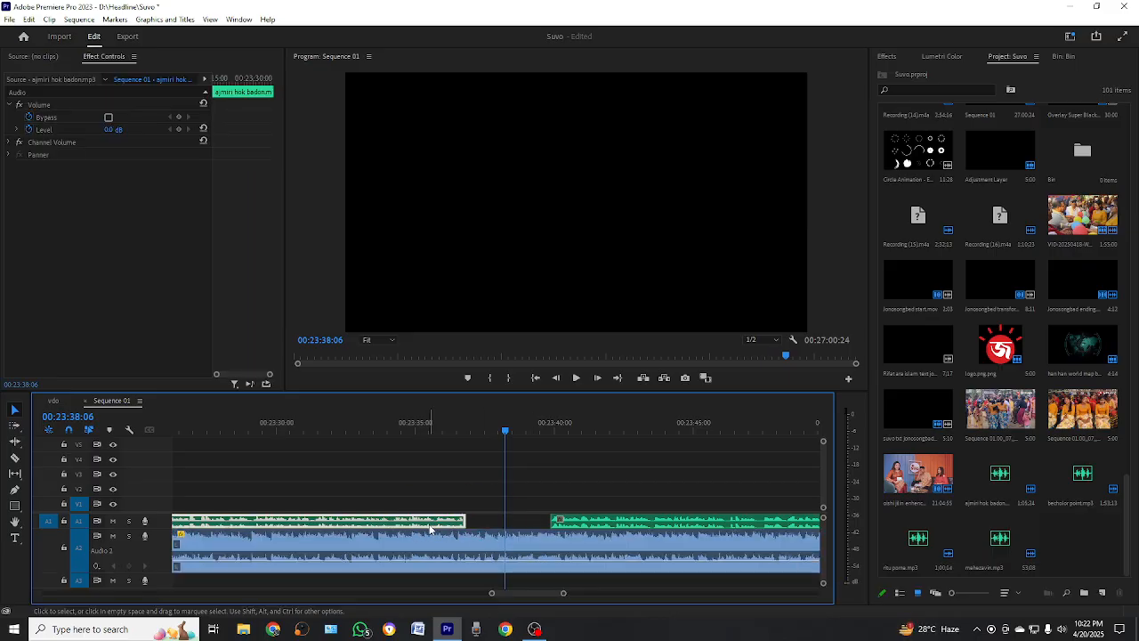
{"action": "left_click", "coordinate": [437, 489]}
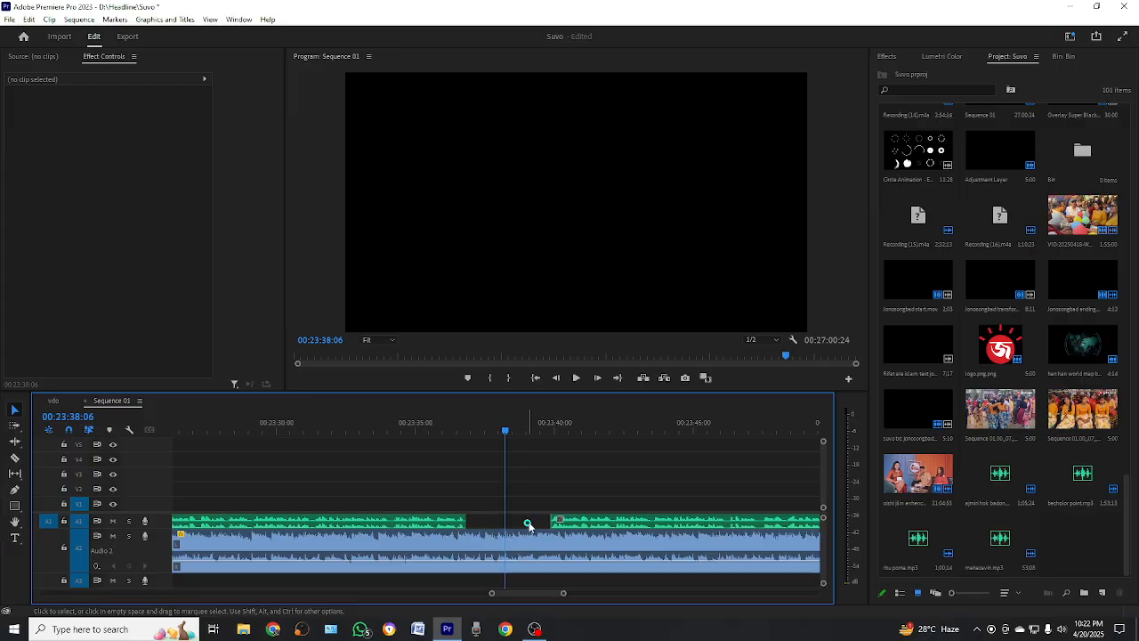
{"action": "left_click", "coordinate": [492, 527]}
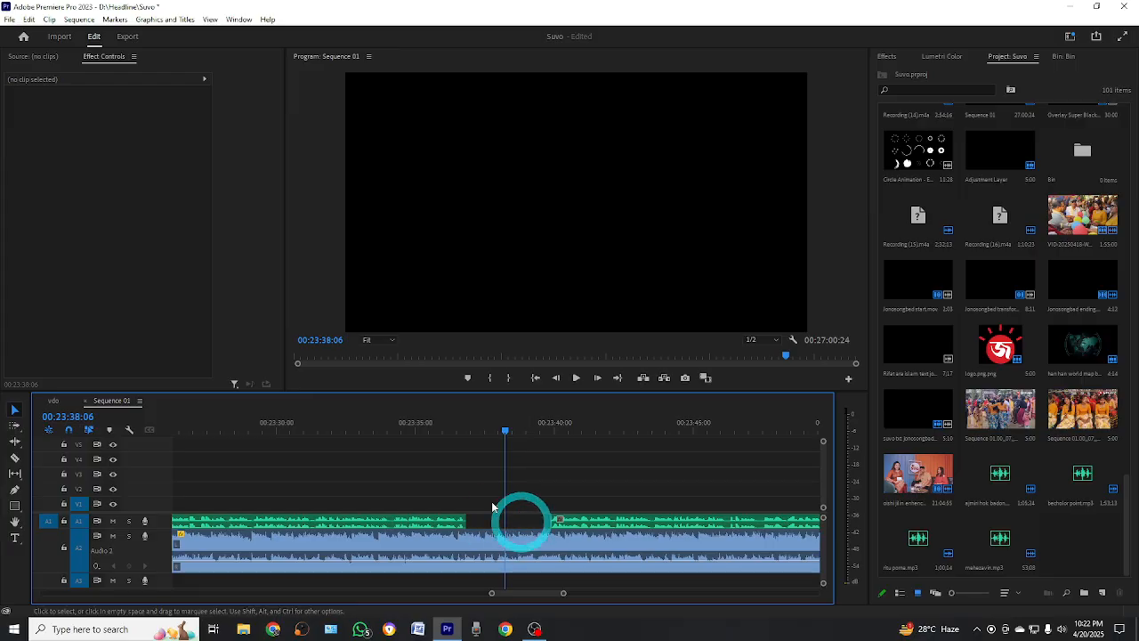
Step: Add a volume keyframe to the music on A2 at 00:23:36:21, where the voice part before the gap ends
{"action": "left_click", "coordinate": [469, 435]}
{"action": "key", "text": "="}
{"action": "key", "text": "="}
{"action": "key", "text": "="}
{"action": "key", "text": "="}
{"action": "key", "text": "="}
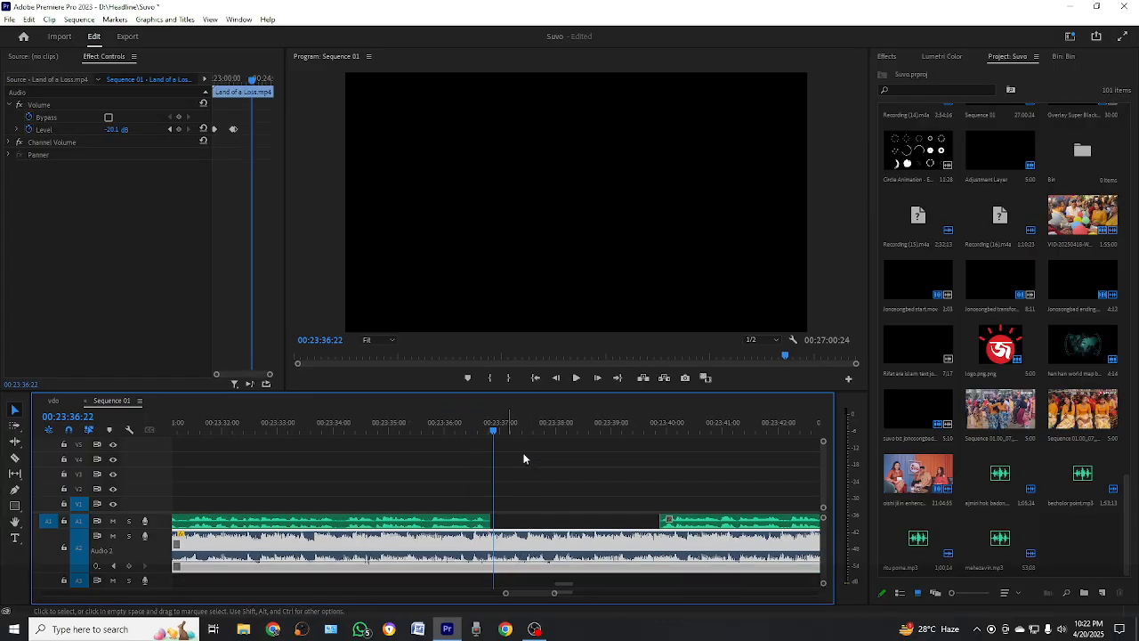
{"action": "key", "text": "="}
{"action": "left_click_drag", "start_coordinate": [494, 436], "coordinate": [474, 428]}
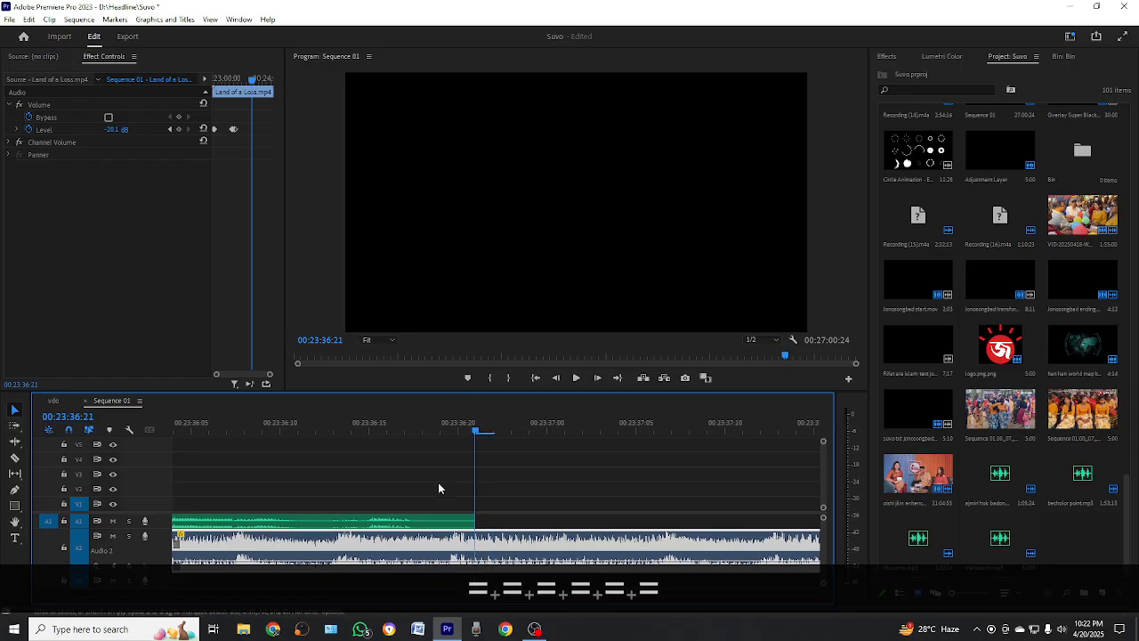
{"action": "left_click", "coordinate": [451, 526]}
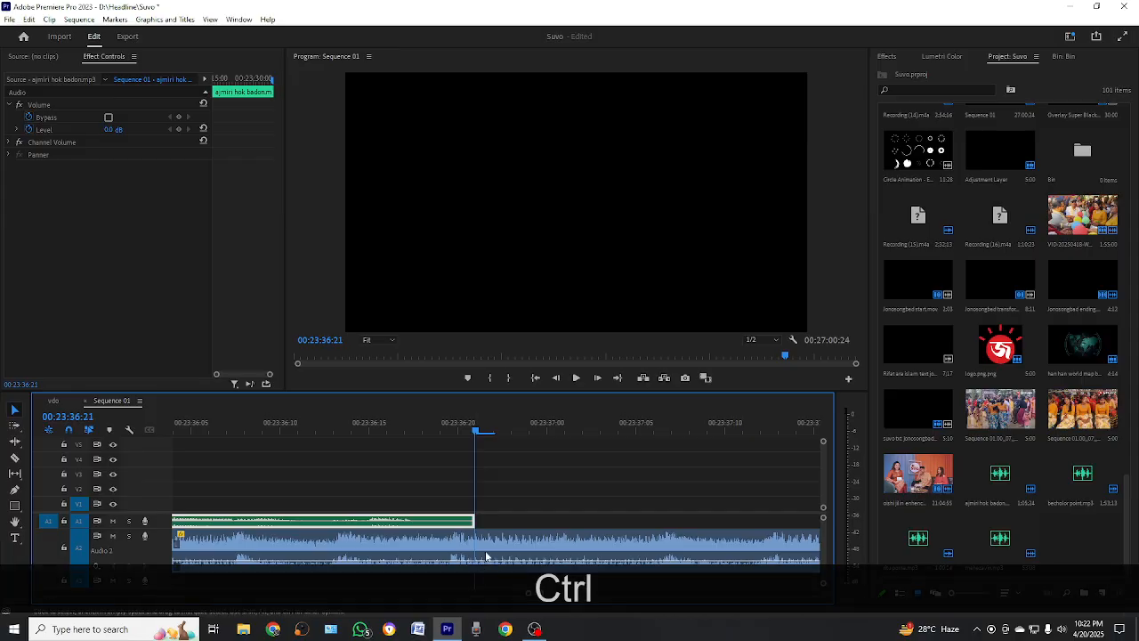
{"action": "left_click", "coordinate": [478, 562], "text": "ctrl"}
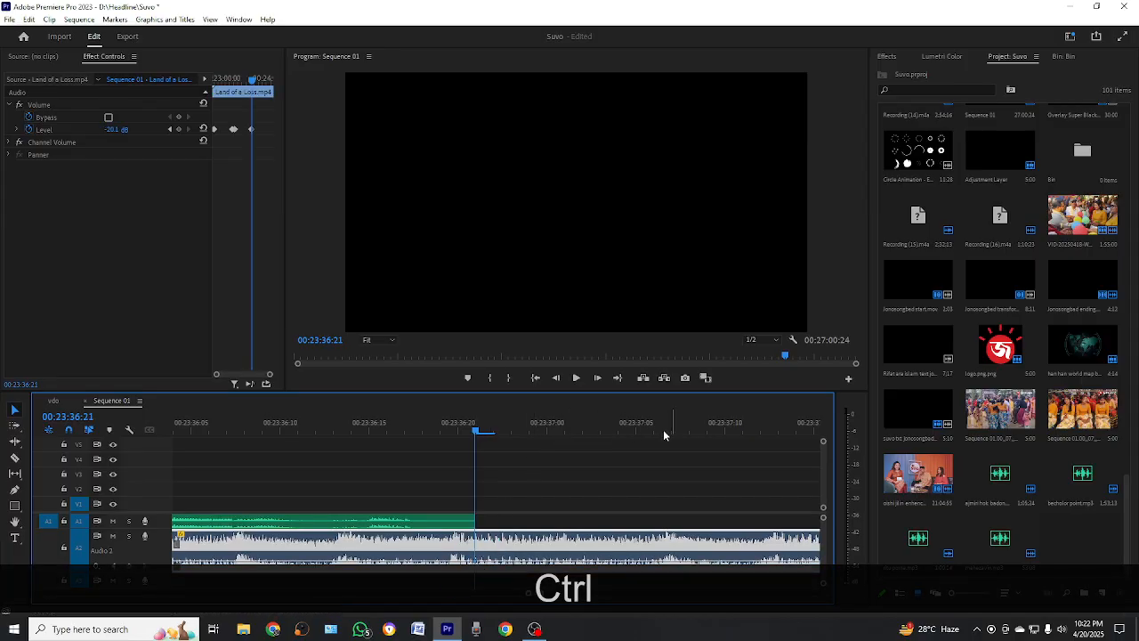
Step: Add a second music volume keyframe at 00:23:37:05 inside the gap and raise it to 0 dB
{"action": "left_click_drag", "start_coordinate": [664, 427], "coordinate": [636, 429]}
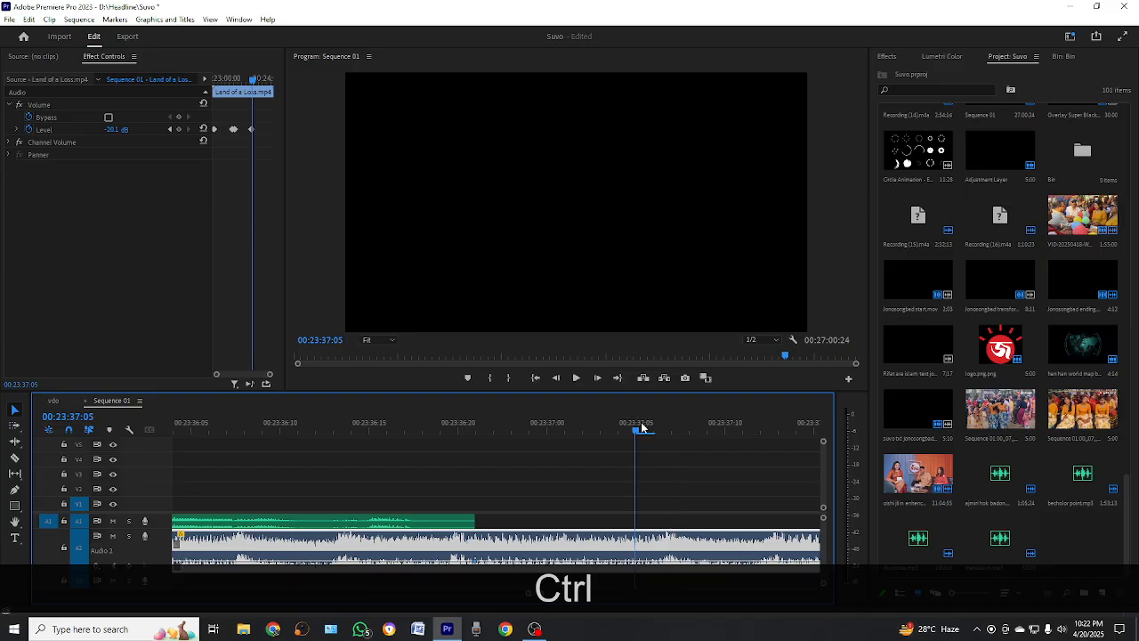
{"action": "left_click", "coordinate": [636, 562], "text": "ctrl"}
{"action": "left_click_drag", "start_coordinate": [635, 563], "coordinate": [634, 543]}
{"action": "left_click", "coordinate": [678, 496]}
{"action": "key", "text": "minus"}
{"action": "key", "text": "minus"}
{"action": "key", "text": "minus"}
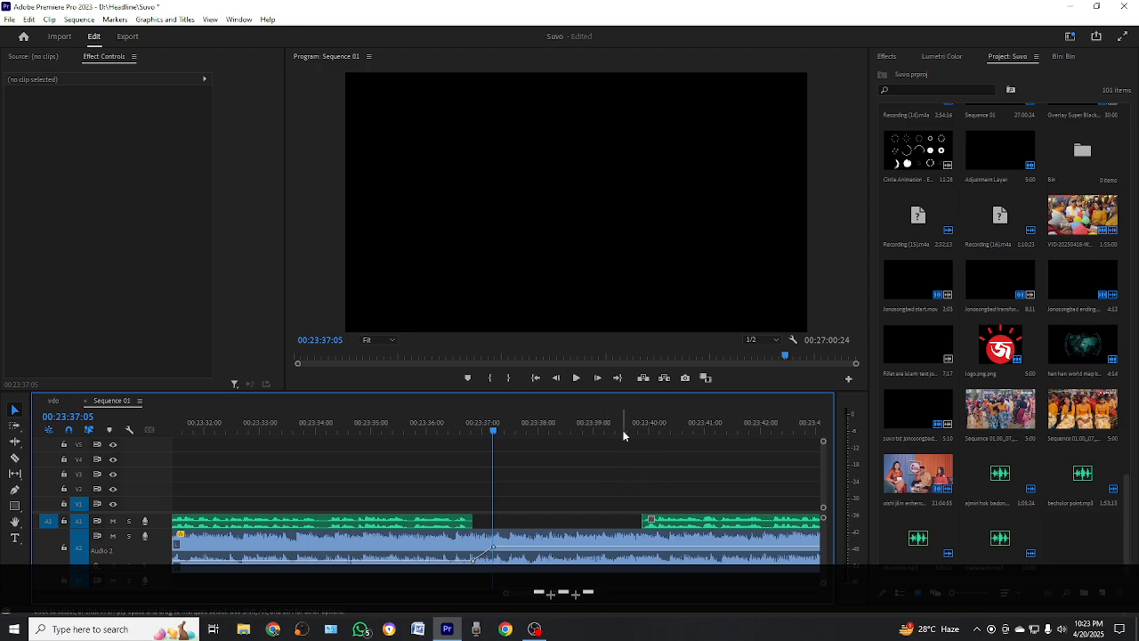
Step: Add a music volume keyframe on A2 at 00:23:39:22, where the next voice part starts
{"action": "left_click", "coordinate": [628, 425]}
{"action": "key", "text": "equal"}
{"action": "key", "text": "equal"}
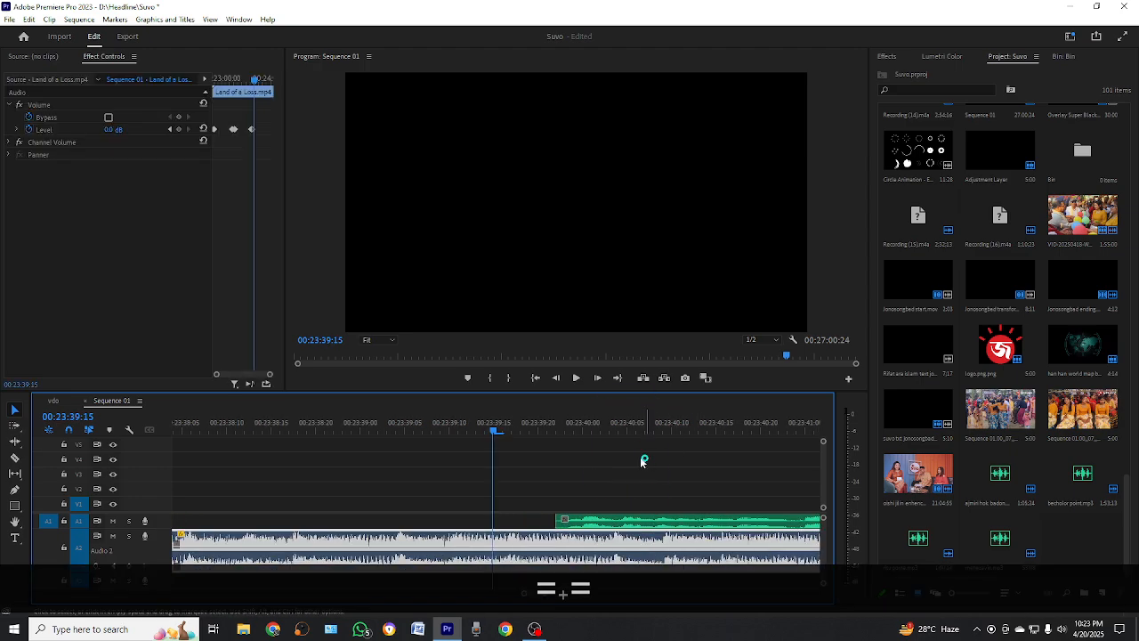
{"action": "left_click", "coordinate": [547, 426]}
{"action": "key", "text": "equal"}
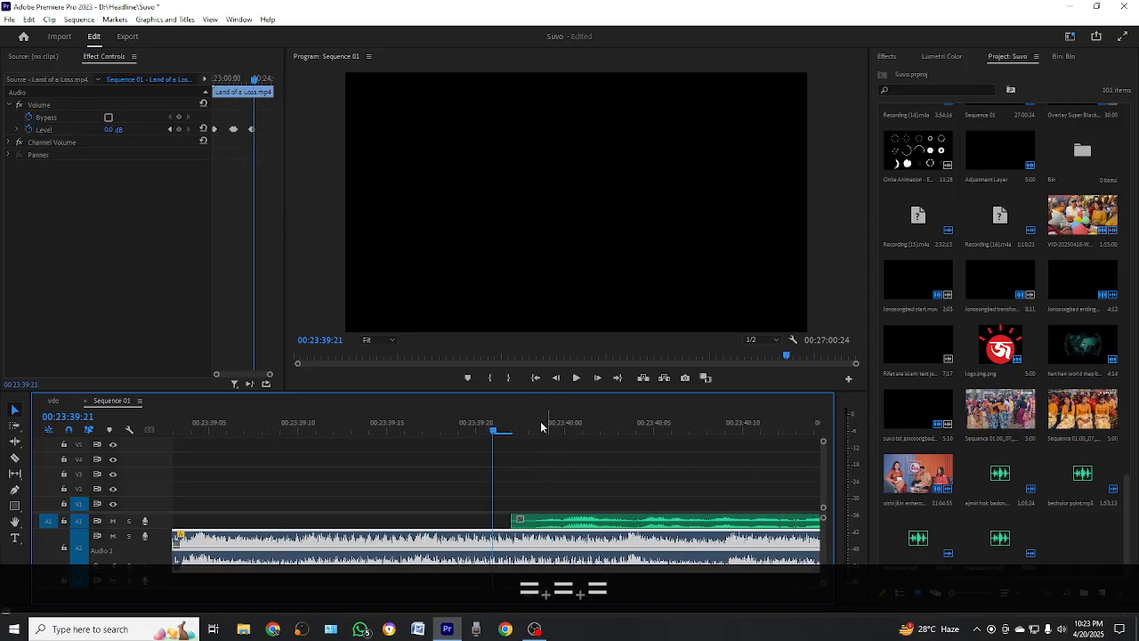
{"action": "left_click", "coordinate": [514, 430]}
{"action": "key", "text": "minus"}
{"action": "key", "text": "minus"}
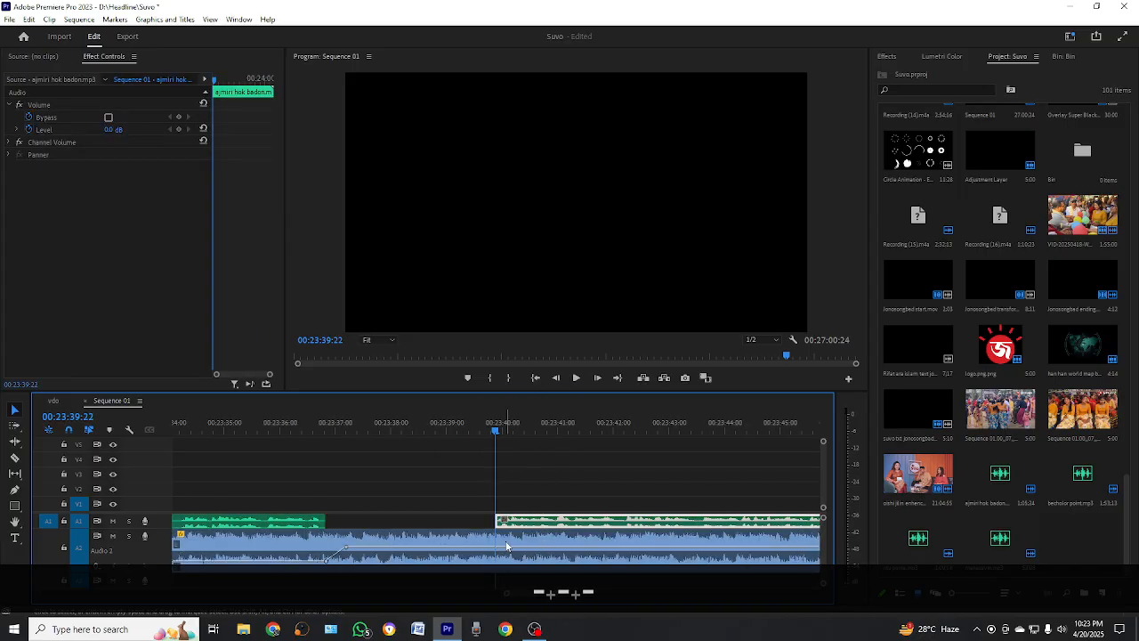
{"action": "left_click", "coordinate": [501, 546], "text": "ctrl"}
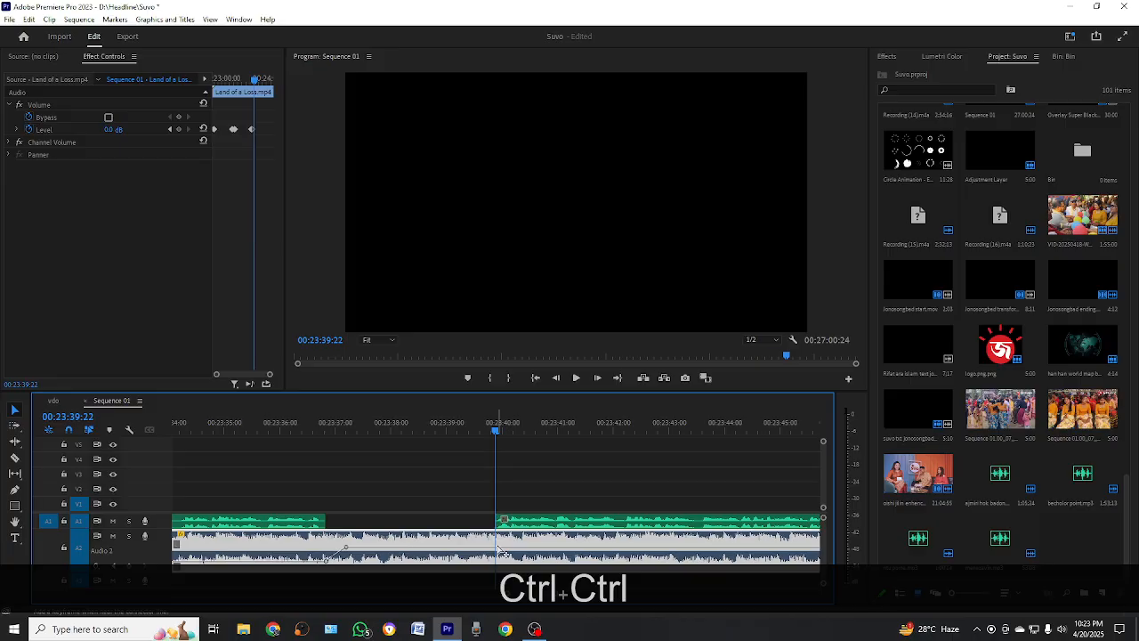
{"action": "left_click", "coordinate": [495, 545], "text": "ctrl"}
Step: Add another music volume keyframe shortly before the next voice part, at about 00:23:39:14
{"action": "left_click", "coordinate": [481, 434]}
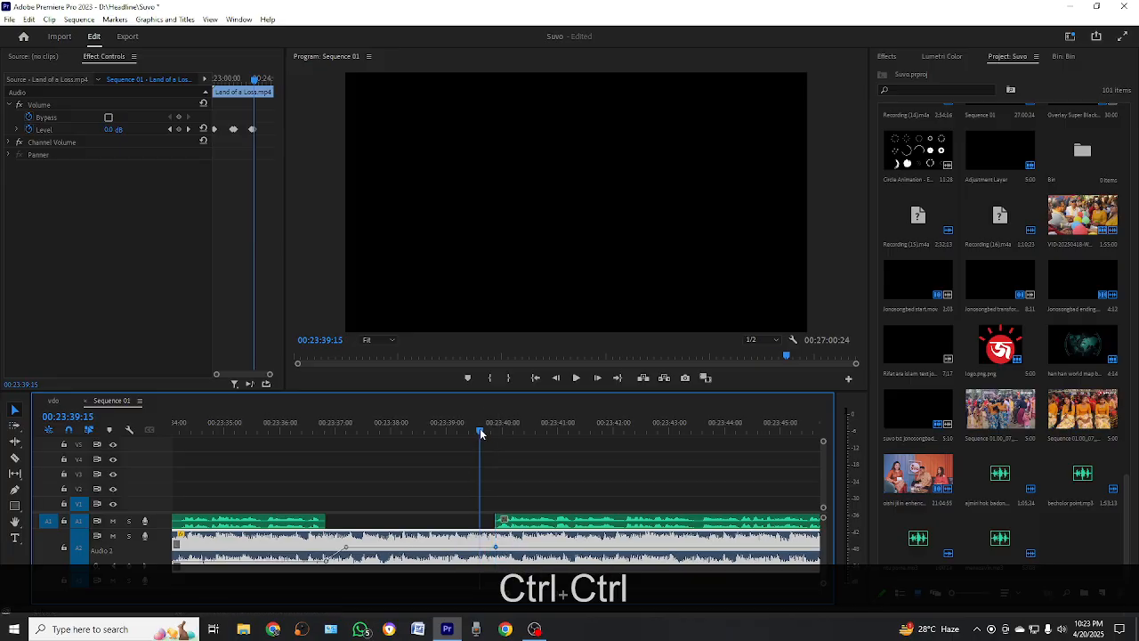
{"action": "key", "text": "equal"}
{"action": "key", "text": "equal"}
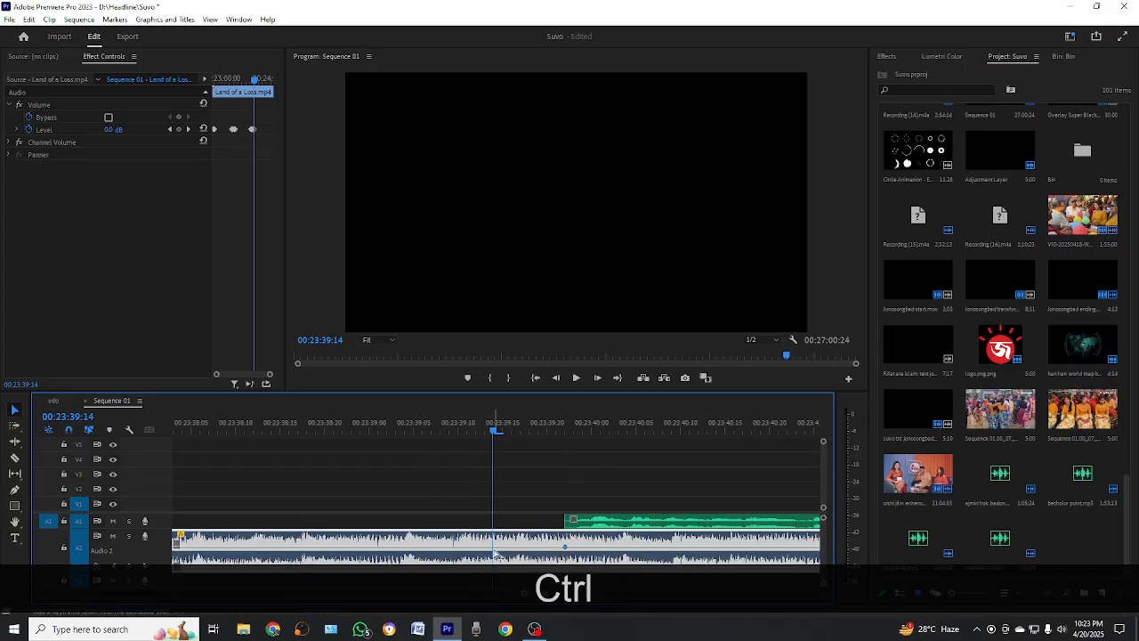
{"action": "left_click", "coordinate": [545, 482]}
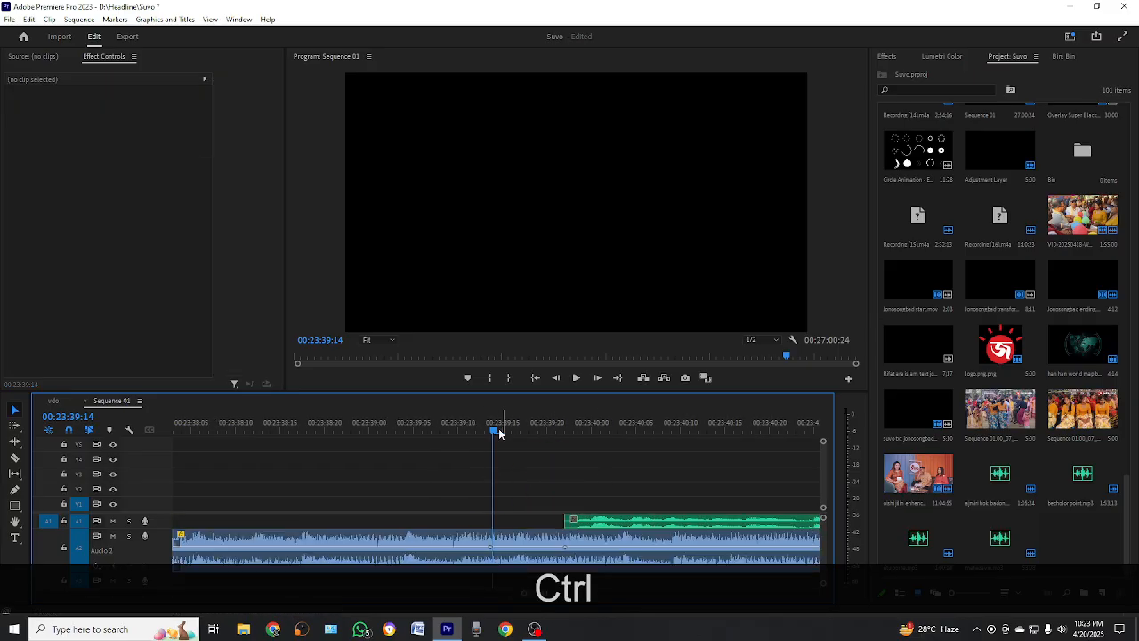
Step: Lower the music keyframe at 00:23:39:22 to the quiet level used under the voice
{"action": "left_click_drag", "start_coordinate": [495, 432], "coordinate": [565, 432]}
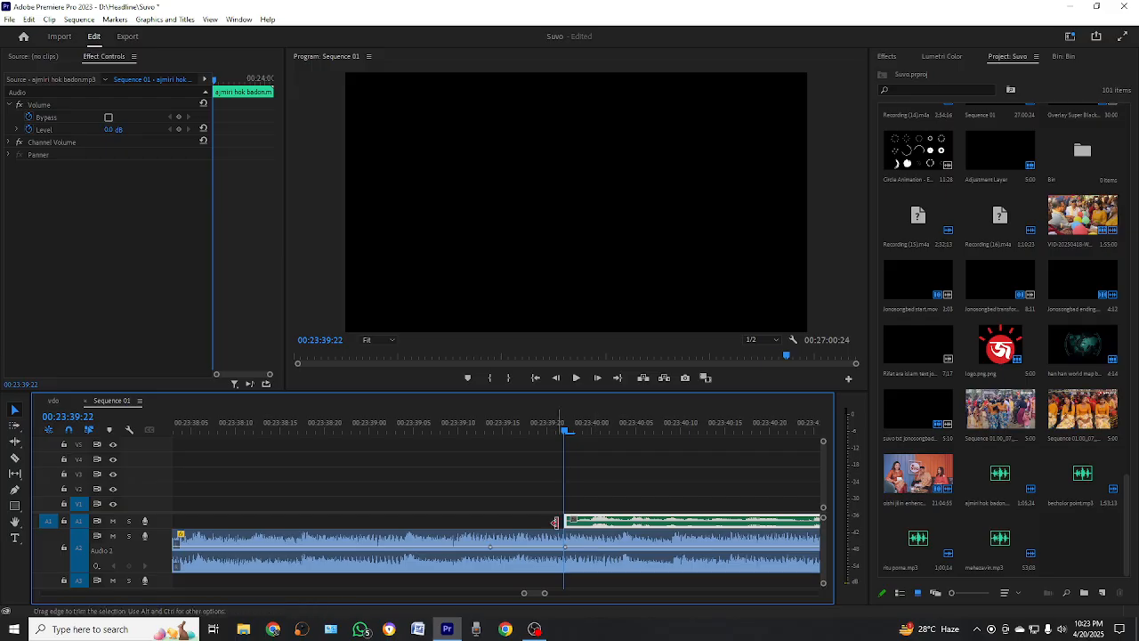
{"action": "left_click_drag", "start_coordinate": [566, 552], "coordinate": [565, 562]}
{"action": "left_click", "coordinate": [610, 480]}
Step: Play back the gap from 00:23:36:18 to check the music rising and falling between the voice parts
{"action": "key", "text": "space"}
{"action": "key", "text": "minus"}
{"action": "key", "text": "minus"}
{"action": "key", "text": "minus"}
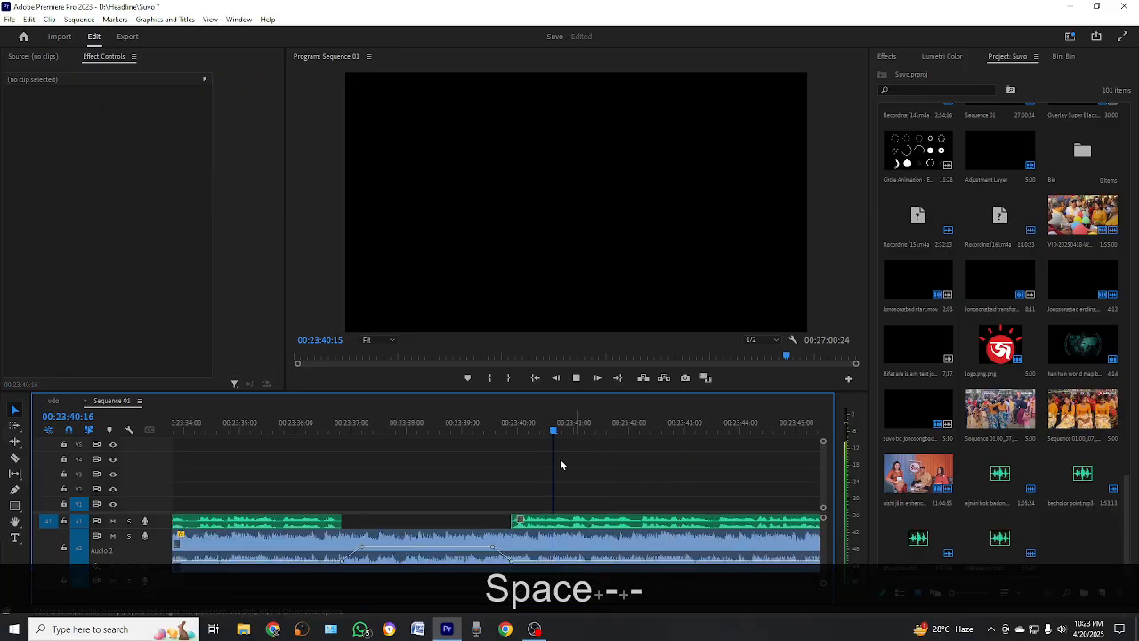
{"action": "left_click", "coordinate": [415, 421]}
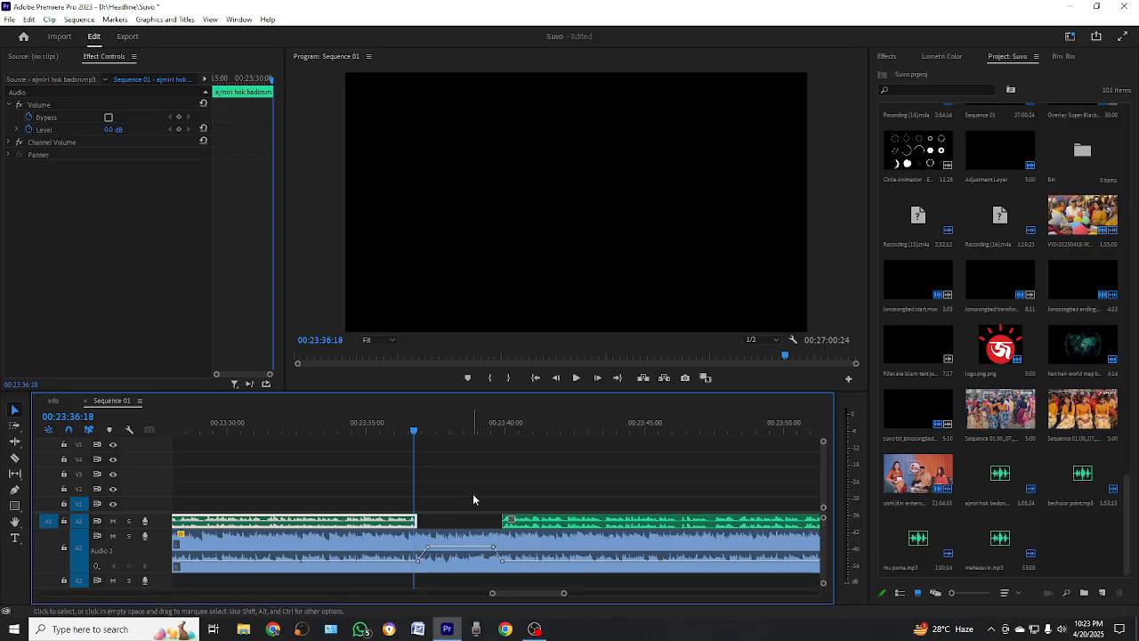
{"action": "key", "text": "space"}
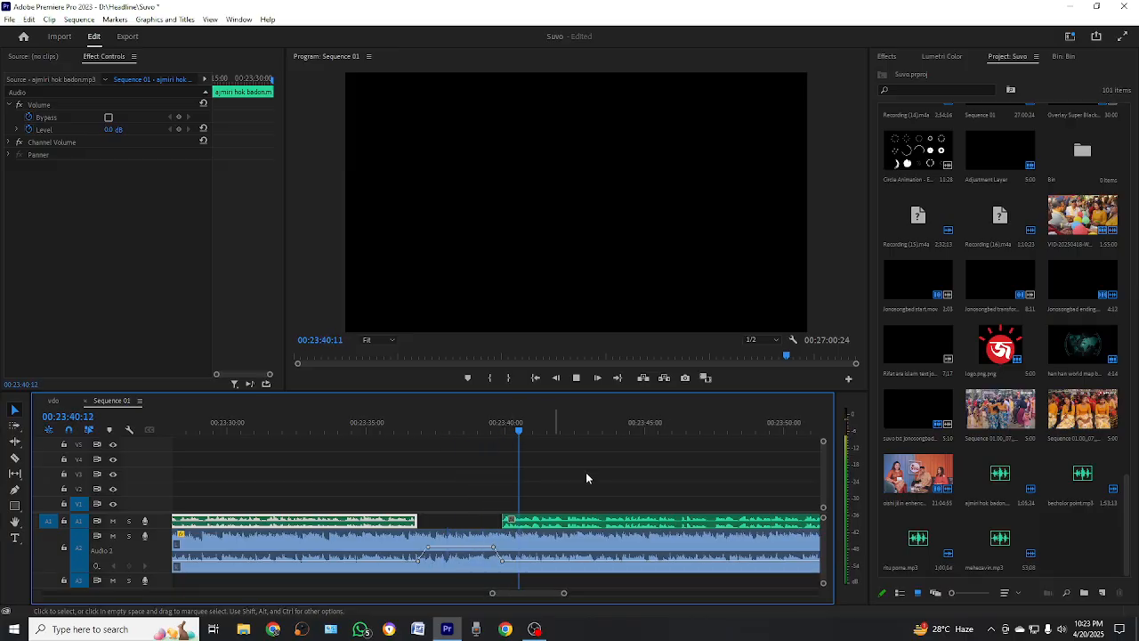
Step: Listen through the last voice part, skipping ahead to about 00:23:56, and look for a pause in its waveform
{"action": "scroll", "coordinate": [588, 479], "scroll_direction": "down", "scroll_amount": 3}
{"action": "scroll", "coordinate": [570, 472], "scroll_direction": "down", "scroll_amount": 2}
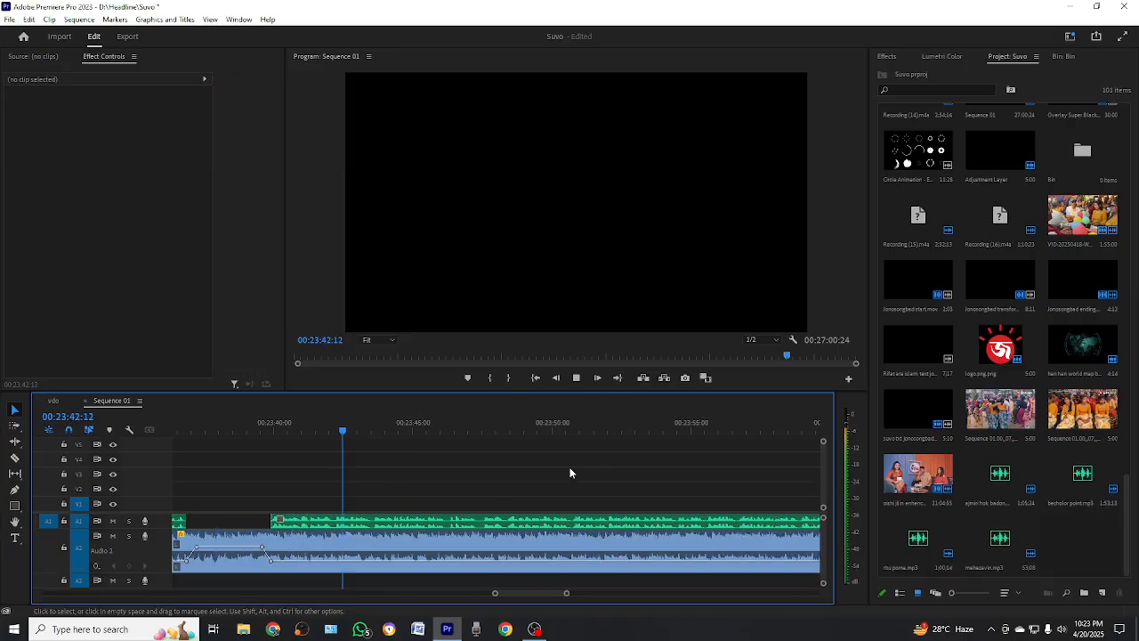
{"action": "key", "text": "minus"}
{"action": "key", "text": "minus"}
{"action": "key", "text": "minus"}
{"action": "key", "text": "equal"}
{"action": "key", "text": "equal"}
{"action": "key", "text": "equal"}
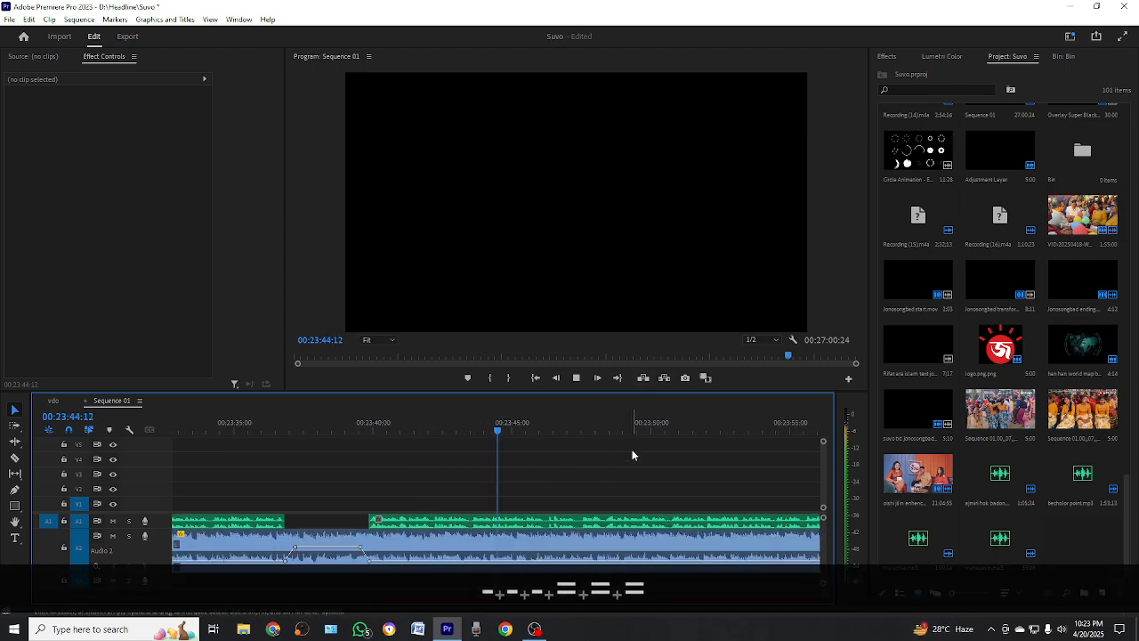
{"action": "scroll", "coordinate": [628, 456], "scroll_direction": "down", "scroll_amount": 2}
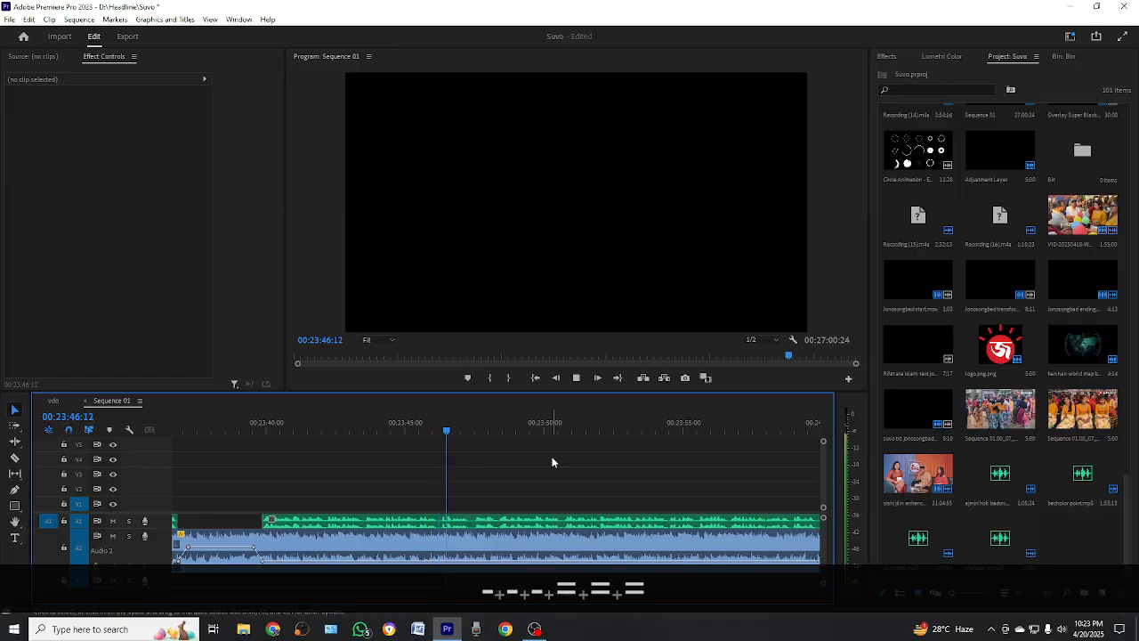
{"action": "scroll", "coordinate": [573, 452], "scroll_direction": "down", "scroll_amount": 2}
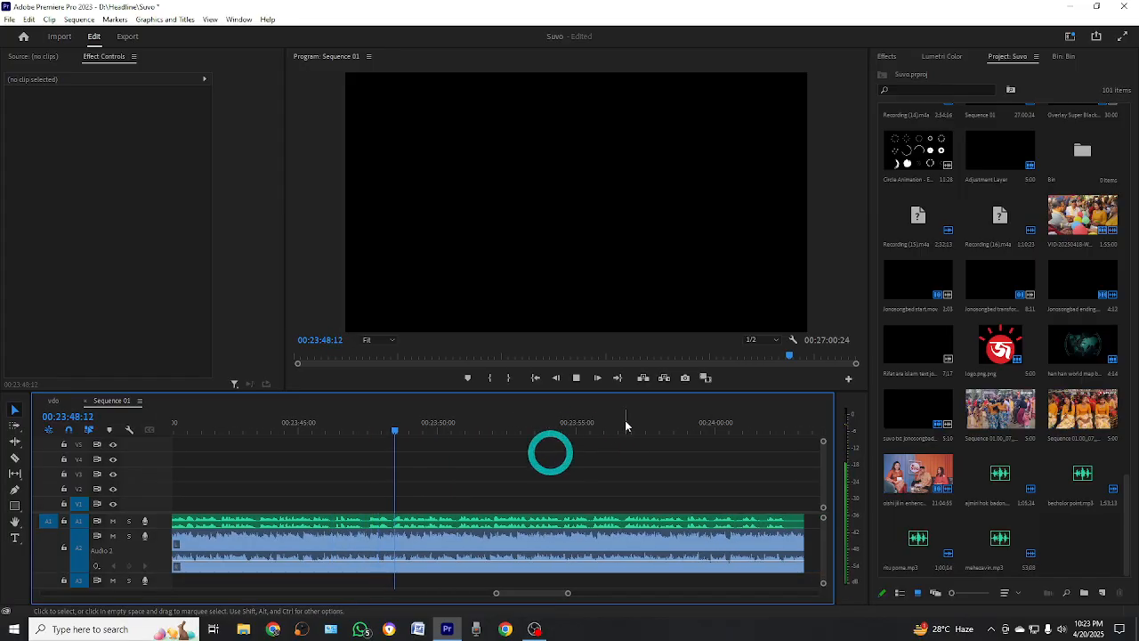
{"action": "left_click", "coordinate": [598, 424]}
{"action": "key", "text": "space"}
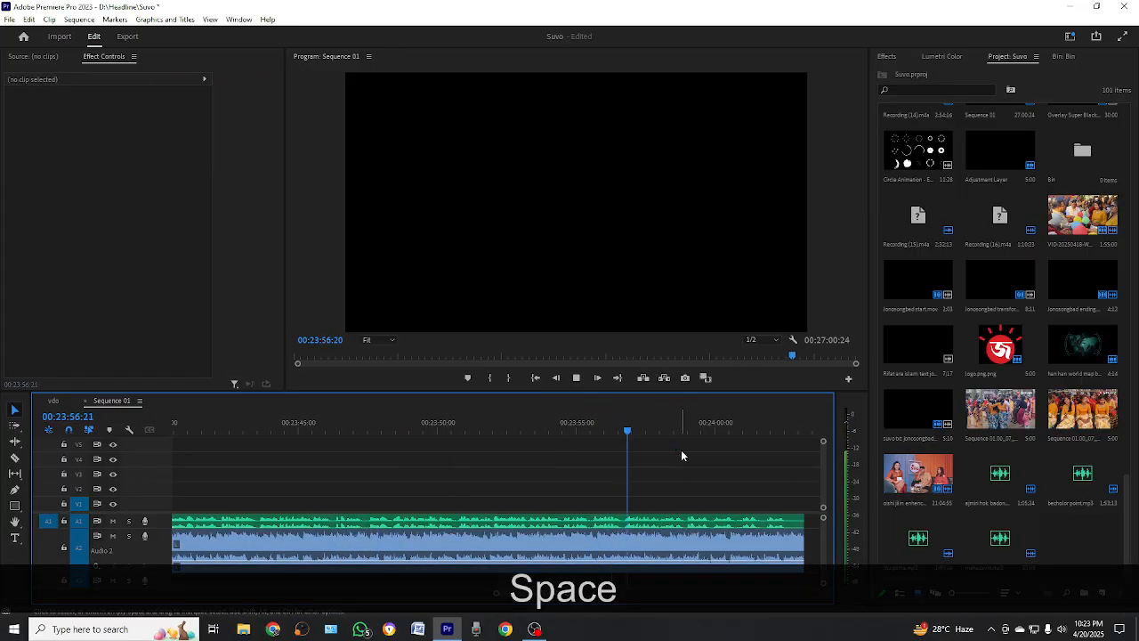
{"action": "scroll", "coordinate": [597, 458], "scroll_direction": "down", "scroll_amount": 3}
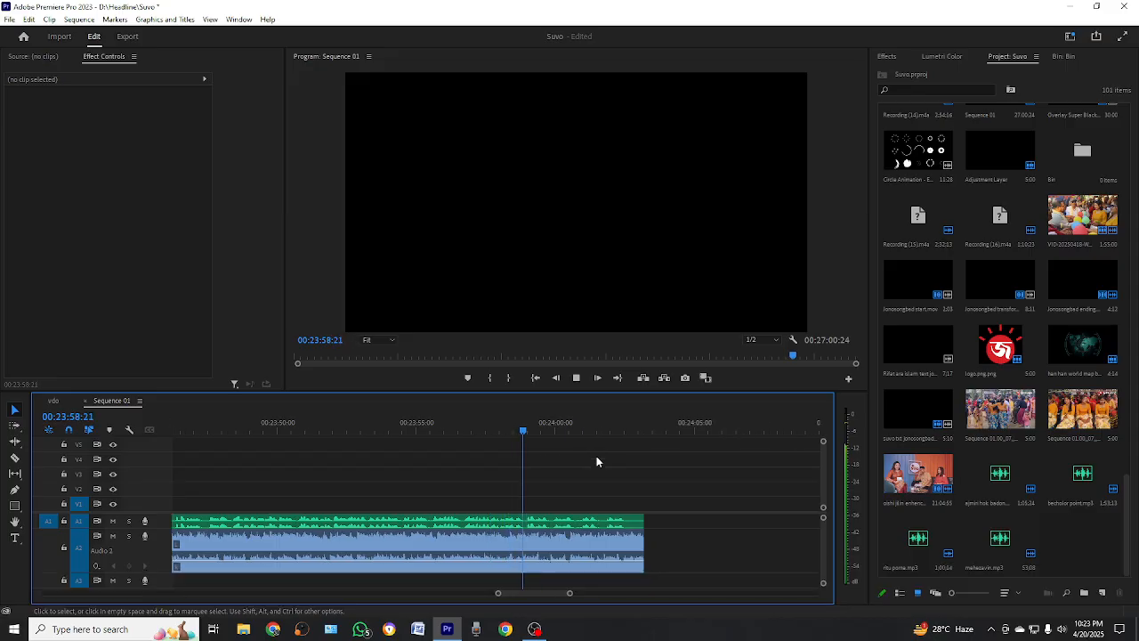
Step: Stop playback and place the playhead at the pause in the last voice part at 00:23:59:21
{"action": "left_click", "coordinate": [537, 428]}
{"action": "key", "text": "="}
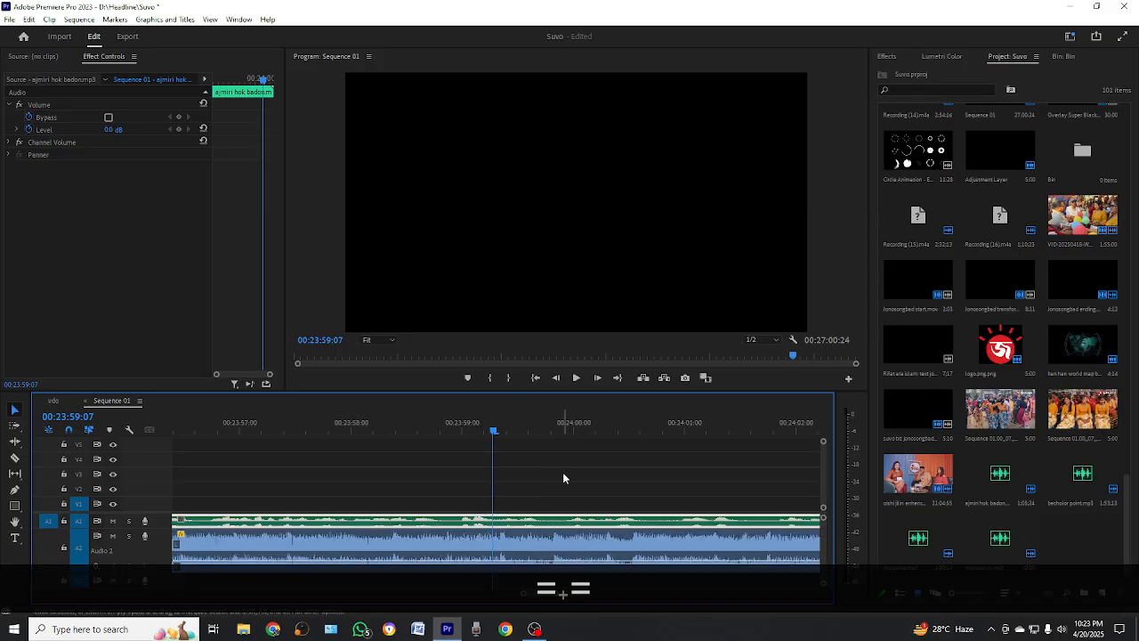
{"action": "left_click", "coordinate": [555, 429]}
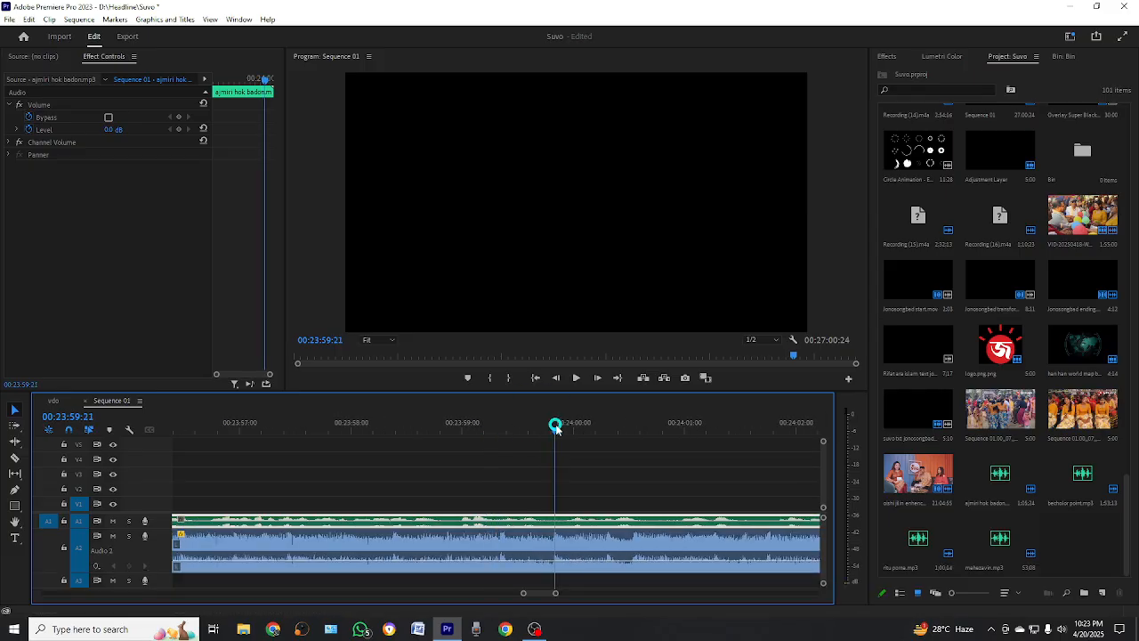
{"action": "left_click", "coordinate": [591, 461]}
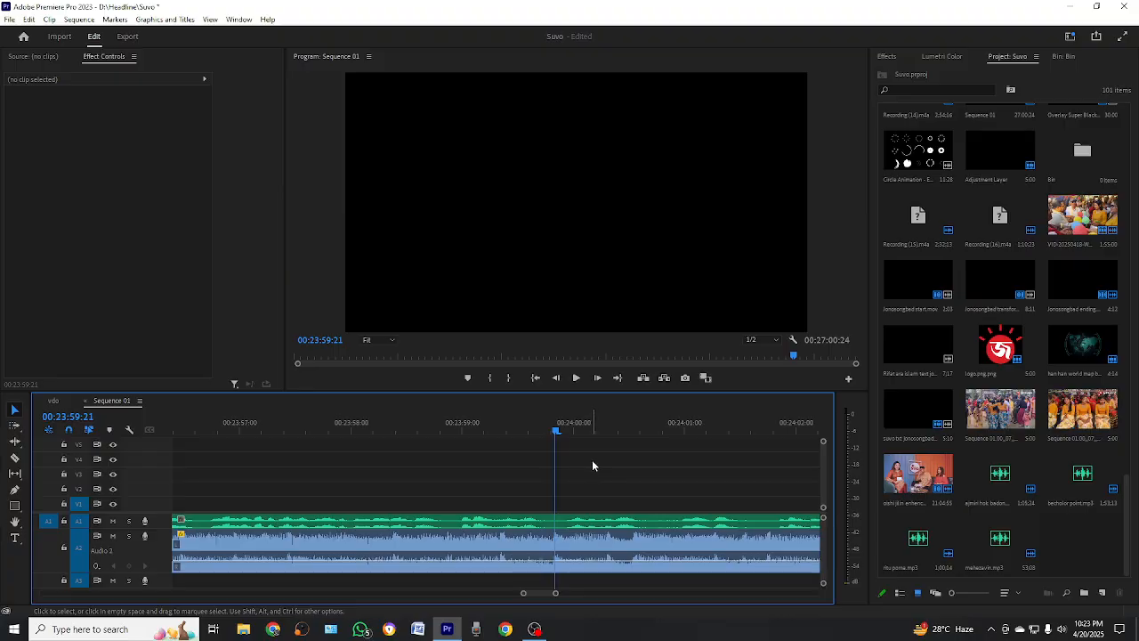
{"action": "key", "text": "space"}
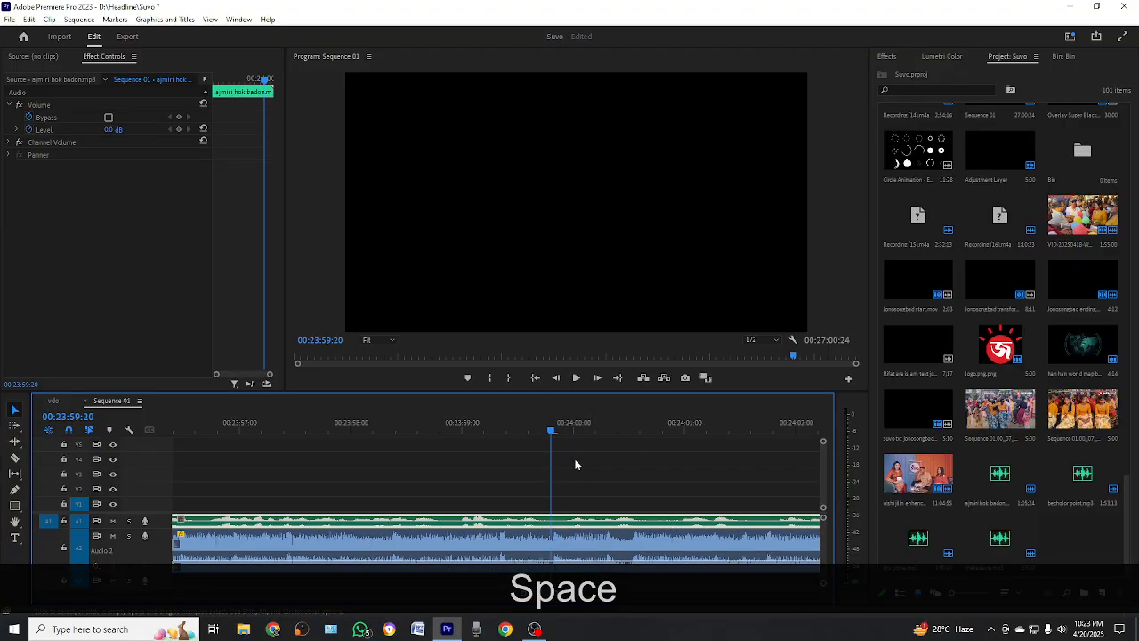
{"action": "left_click", "coordinate": [555, 426]}
{"action": "left_click", "coordinate": [558, 514]}
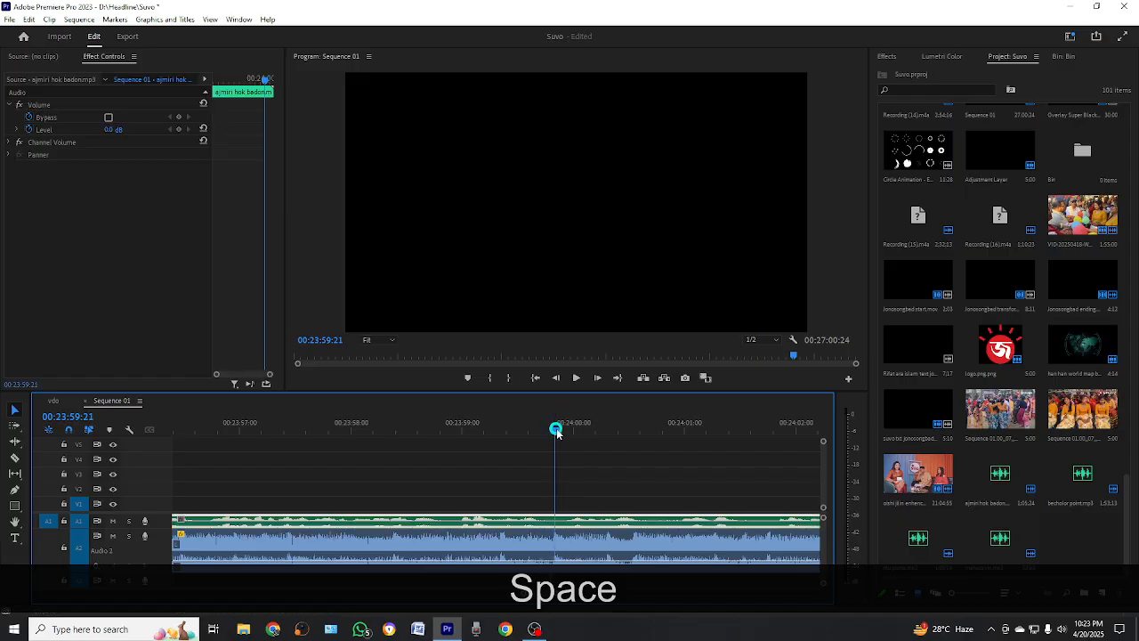
Step: Try to move the last voice part on A1 well past the end of the music, and undo the move
{"action": "left_click", "coordinate": [575, 480]}
{"action": "left_click", "coordinate": [568, 523]}
{"action": "key", "text": "minus"}
{"action": "key", "text": "minus"}
{"action": "key", "text": "minus"}
{"action": "key", "text": "minus"}
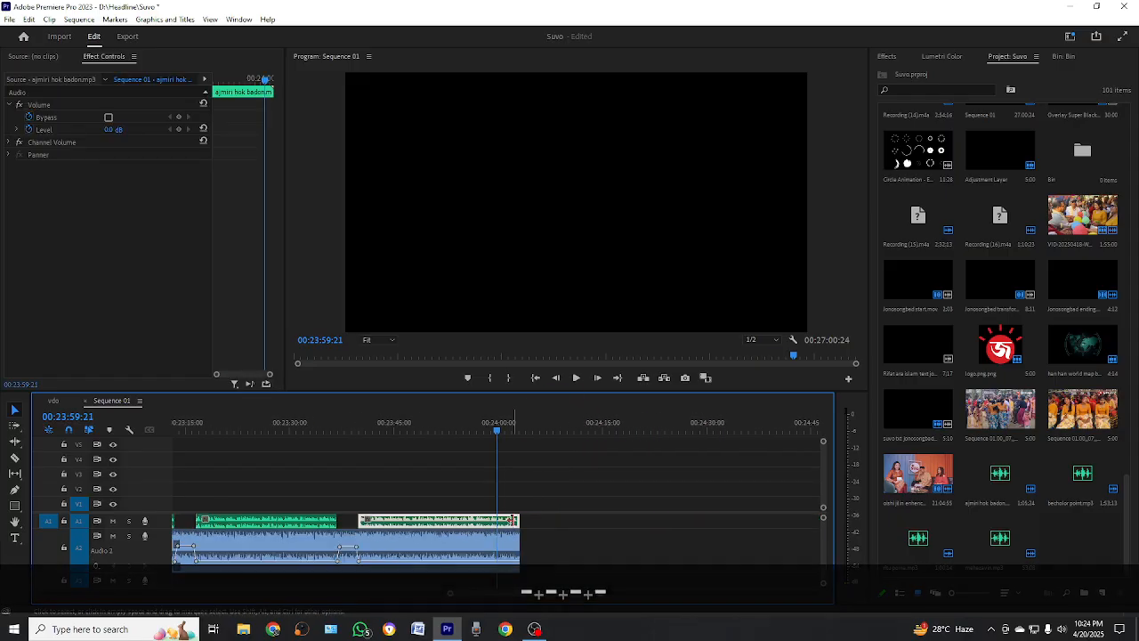
{"action": "left_click_drag", "start_coordinate": [490, 523], "coordinate": [689, 532]}
{"action": "key", "text": "ctrl"}
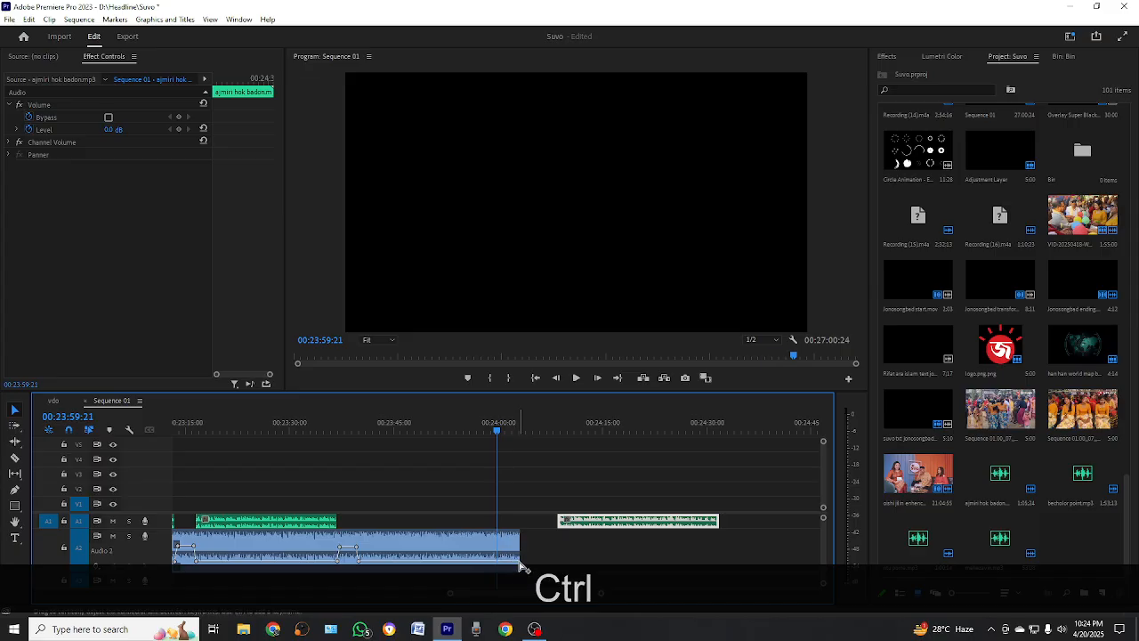
{"action": "key", "text": "ctrl+z"}
{"action": "key", "text": "equal"}
{"action": "key", "text": "equal"}
{"action": "key", "text": "equal"}
{"action": "key", "text": "equal"}
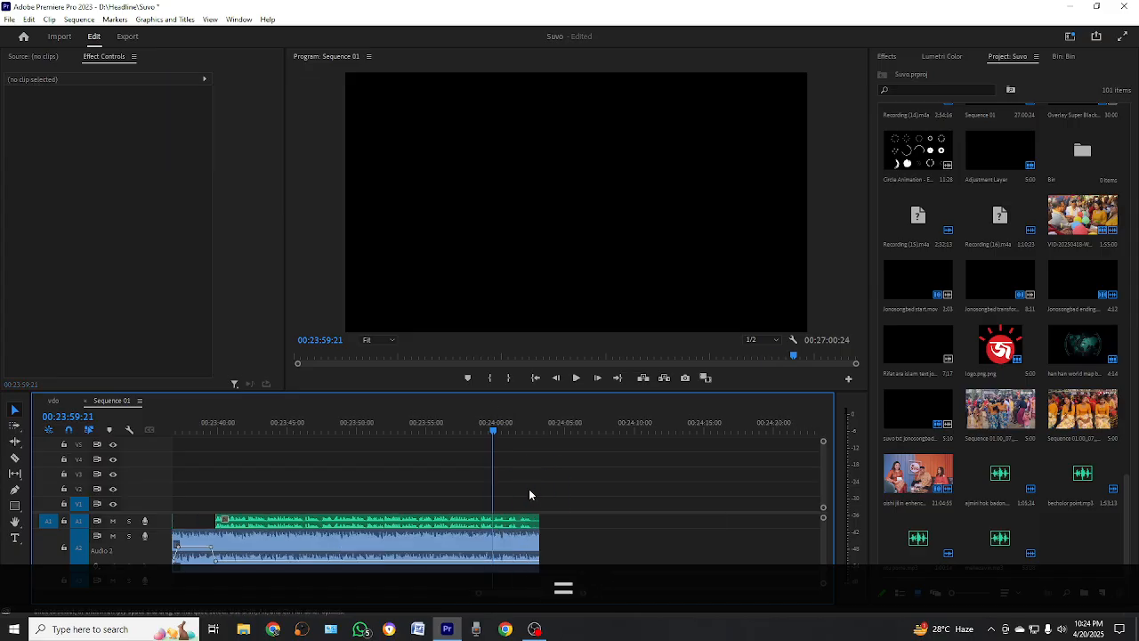
Step: Cut the last voice part on A1 at the playhead position 00:23:59:21 with the Razor tool
{"action": "key", "text": "minus"}
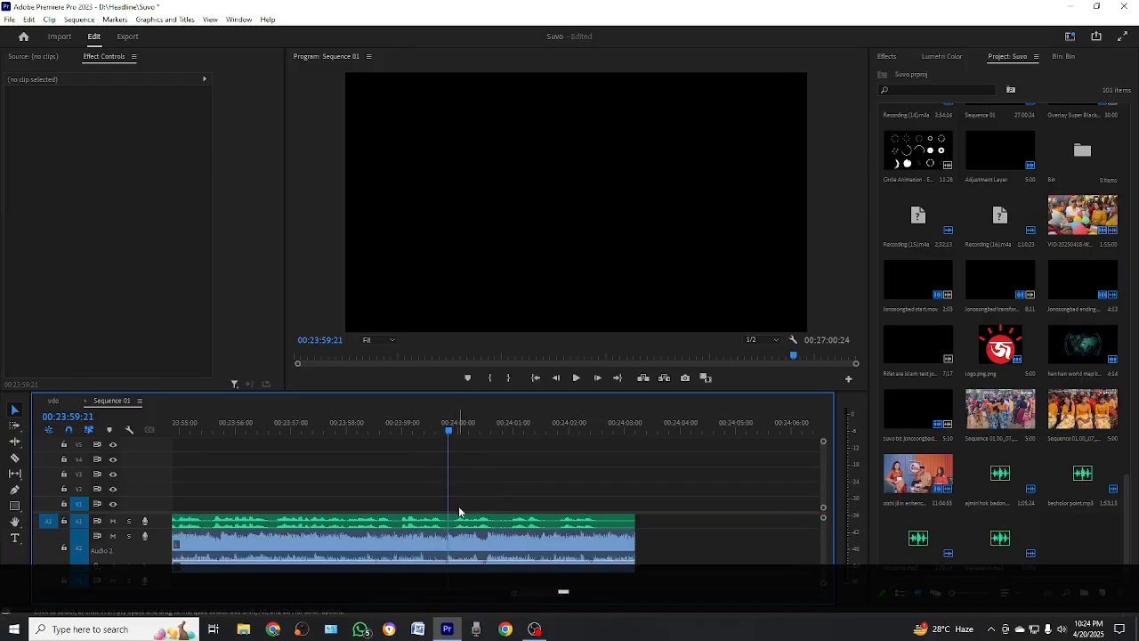
{"action": "key", "text": "equal"}
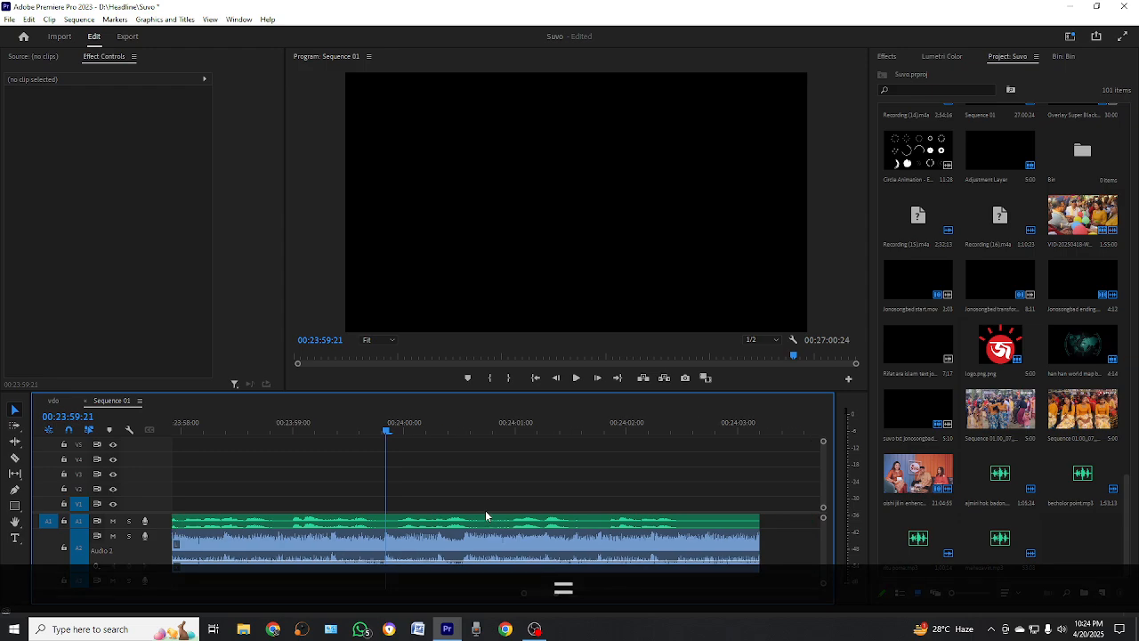
{"action": "key", "text": "c"}
{"action": "left_click", "coordinate": [389, 524]}
{"action": "key", "text": "v"}
Step: Move the voice piece after the cut later on A1, opening a gap of a little over one second
{"action": "key", "text": "minus"}
{"action": "key", "text": "minus"}
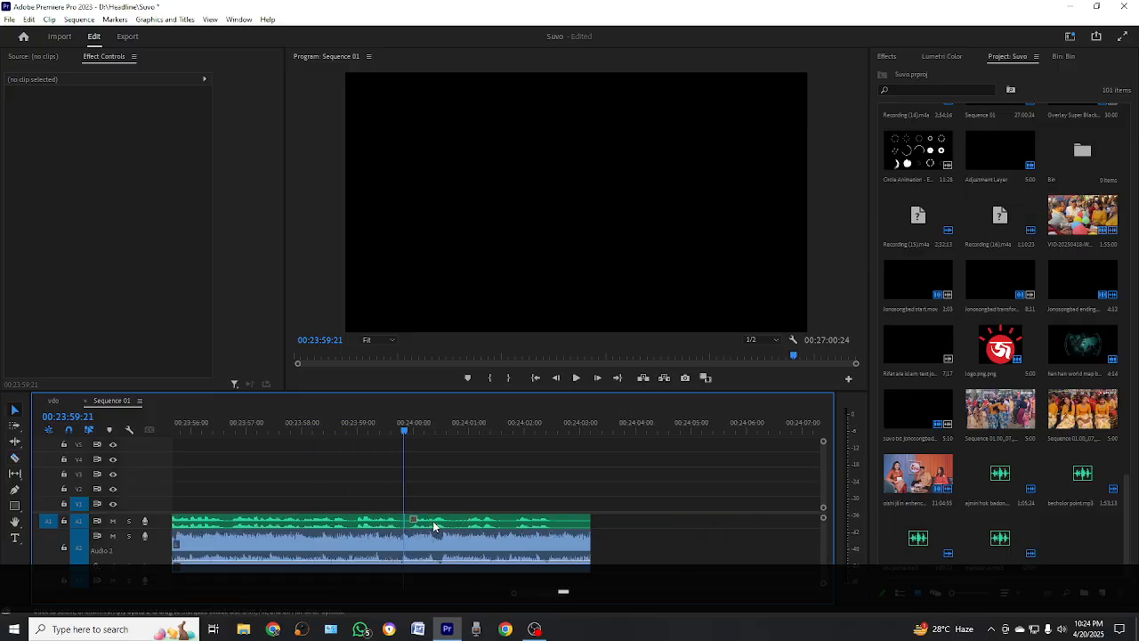
{"action": "mouse_move", "coordinate": [501, 524]}
{"action": "left_mouse_down"}
{"action": "mouse_move", "coordinate": [487, 525]}
{"action": "mouse_move", "coordinate": [514, 525]}
{"action": "left_mouse_up"}
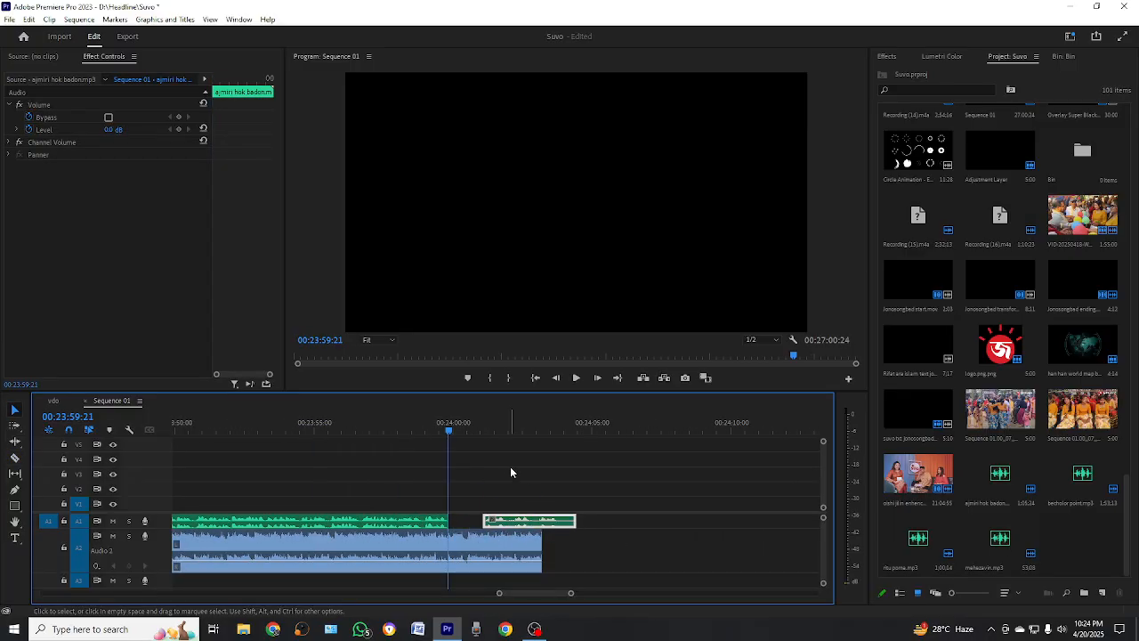
{"action": "left_click", "coordinate": [510, 466]}
Step: Add volume keyframes to the A2 music at 00:23:59:21 and 00:24:00:00, raising the second so the music fades up into the gap
{"action": "key", "text": "equal"}
{"action": "key", "text": "equal"}
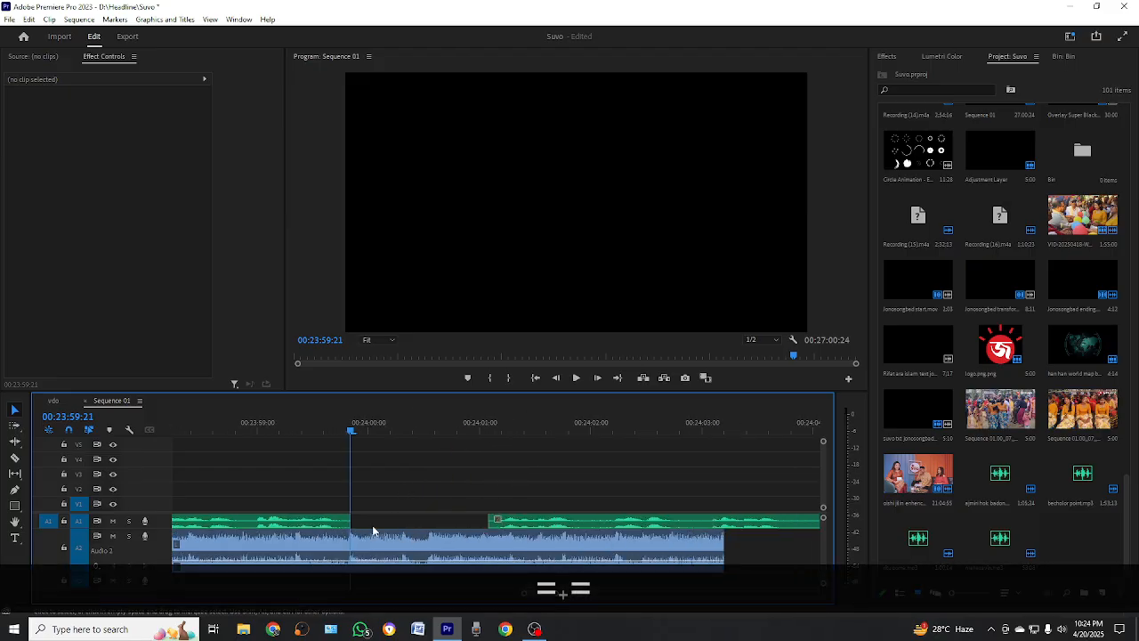
{"action": "left_click", "coordinate": [349, 564], "text": "ctrl"}
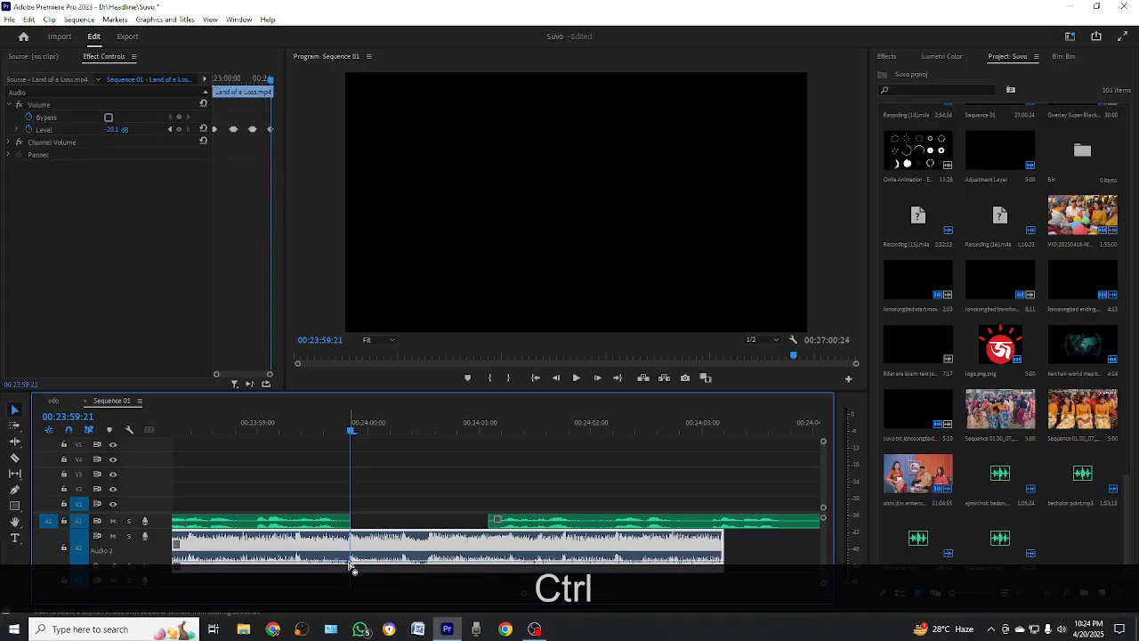
{"action": "left_click", "coordinate": [369, 432]}
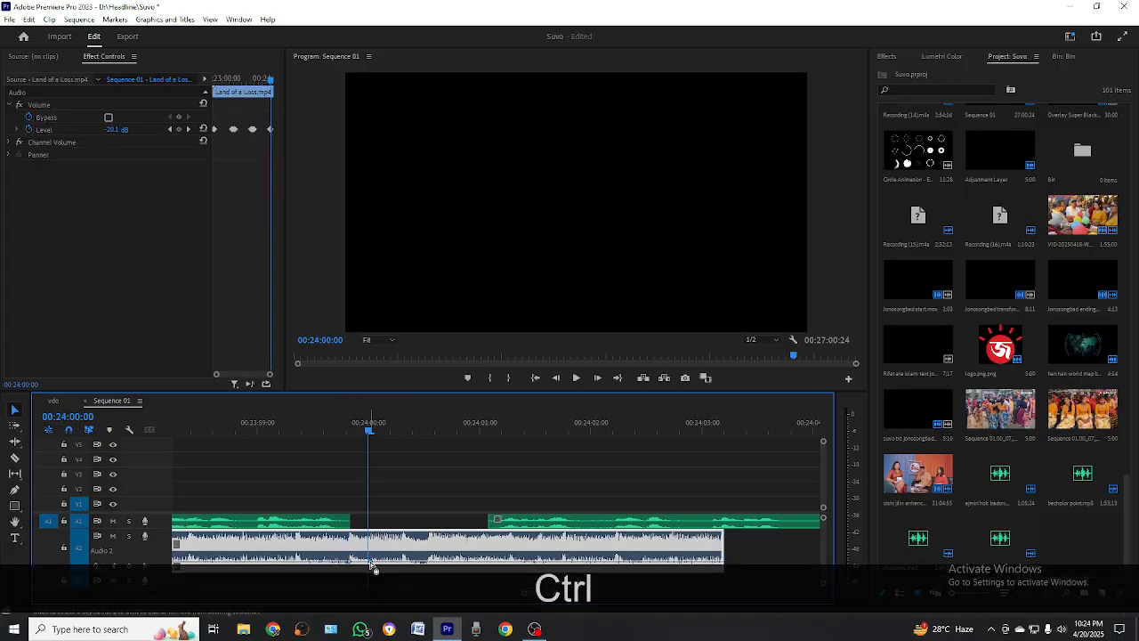
{"action": "left_click_drag", "start_coordinate": [371, 564], "coordinate": [370, 546]}
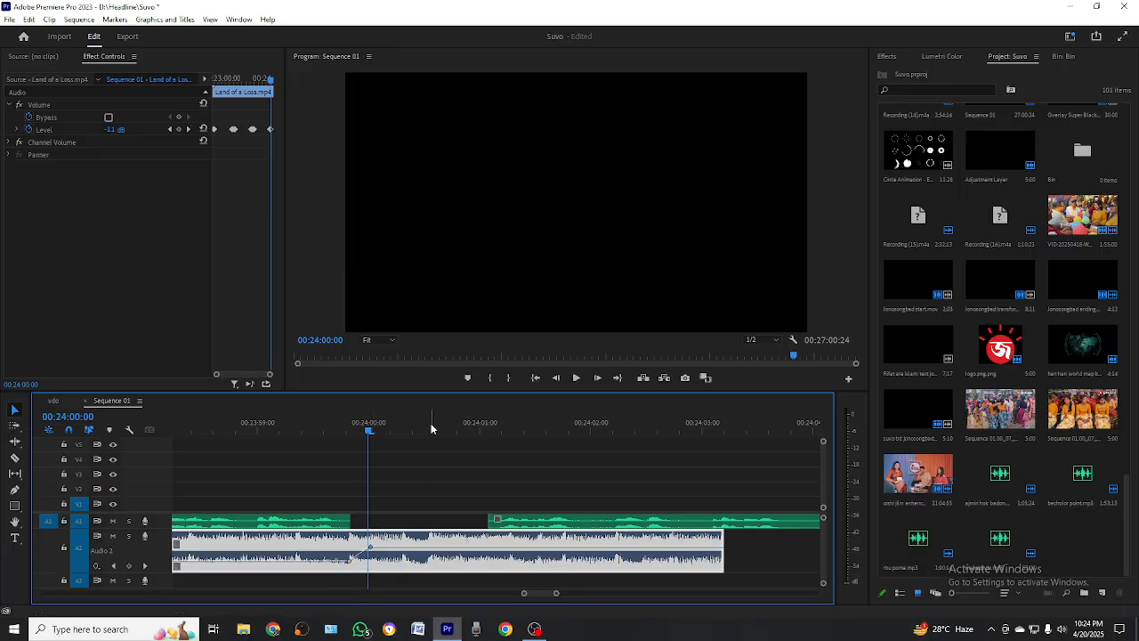
Step: Add music volume keyframes near 00:24:00:23 and at the start of the final voice piece, lowering the second to -20.1 dB
{"action": "left_click", "coordinate": [472, 432]}
{"action": "key", "text": "equal"}
{"action": "key", "text": "equal"}
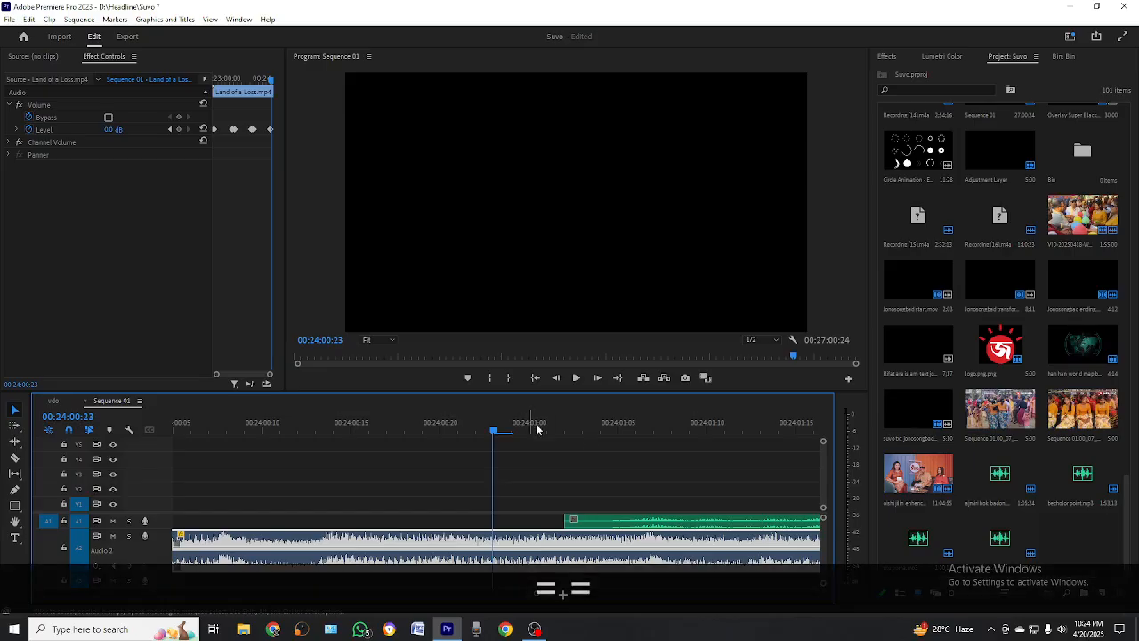
{"action": "left_click", "coordinate": [501, 545], "text": "ctrl"}
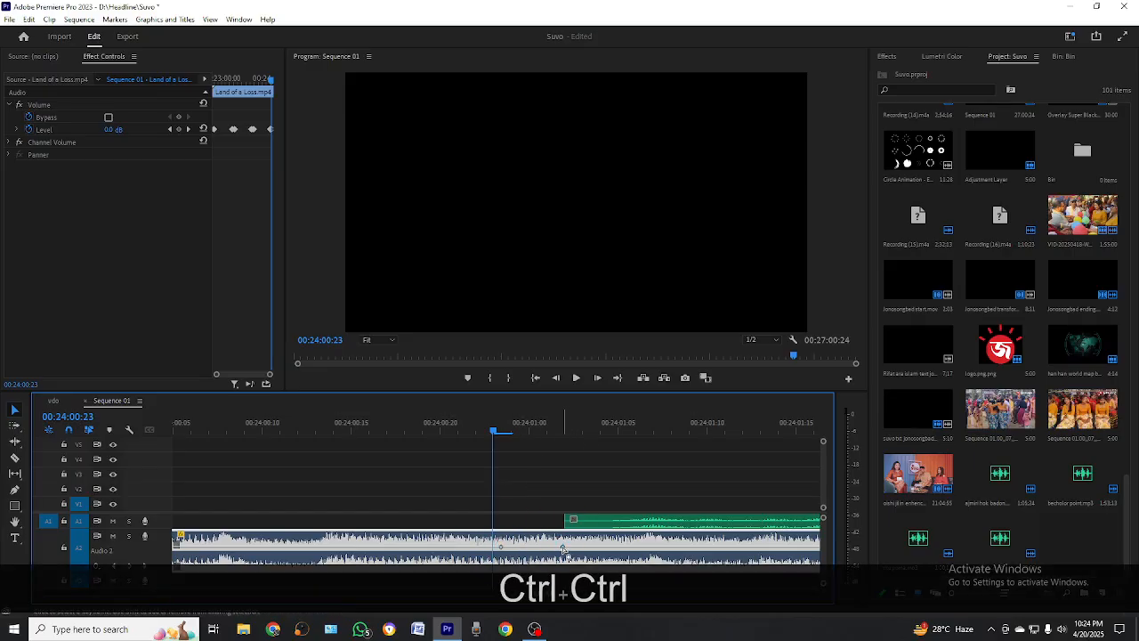
{"action": "left_click_drag", "start_coordinate": [562, 549], "coordinate": [562, 560]}
{"action": "left_click", "coordinate": [574, 481]}
Step: Play back from the end of the gap to check the music fading under the final voice piece
{"action": "key", "text": "space"}
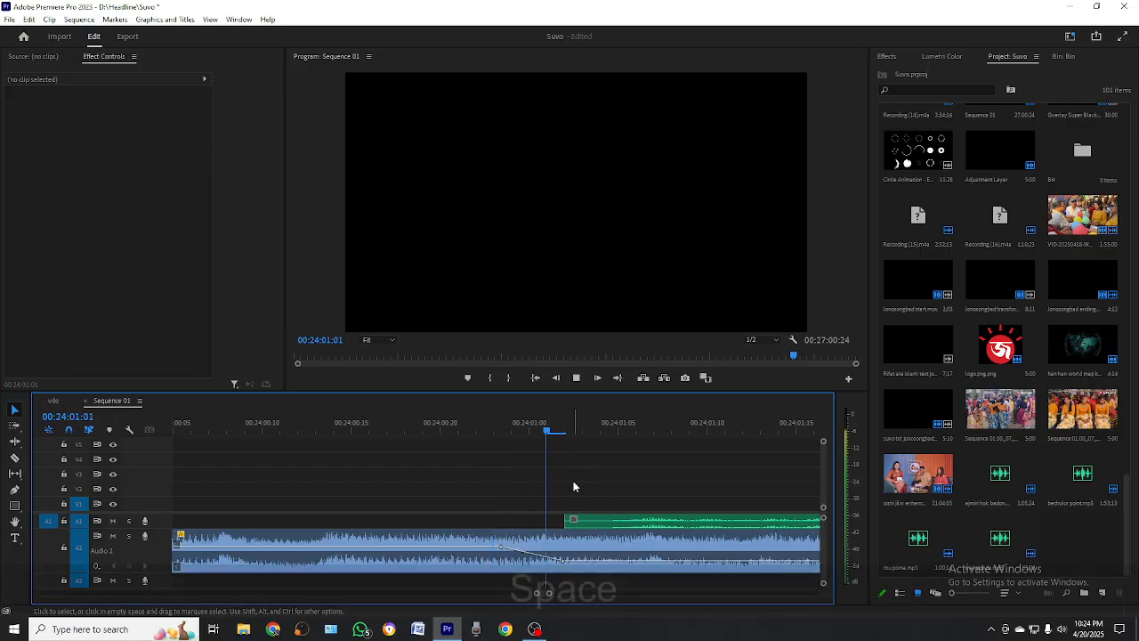
{"action": "key", "text": "minus"}
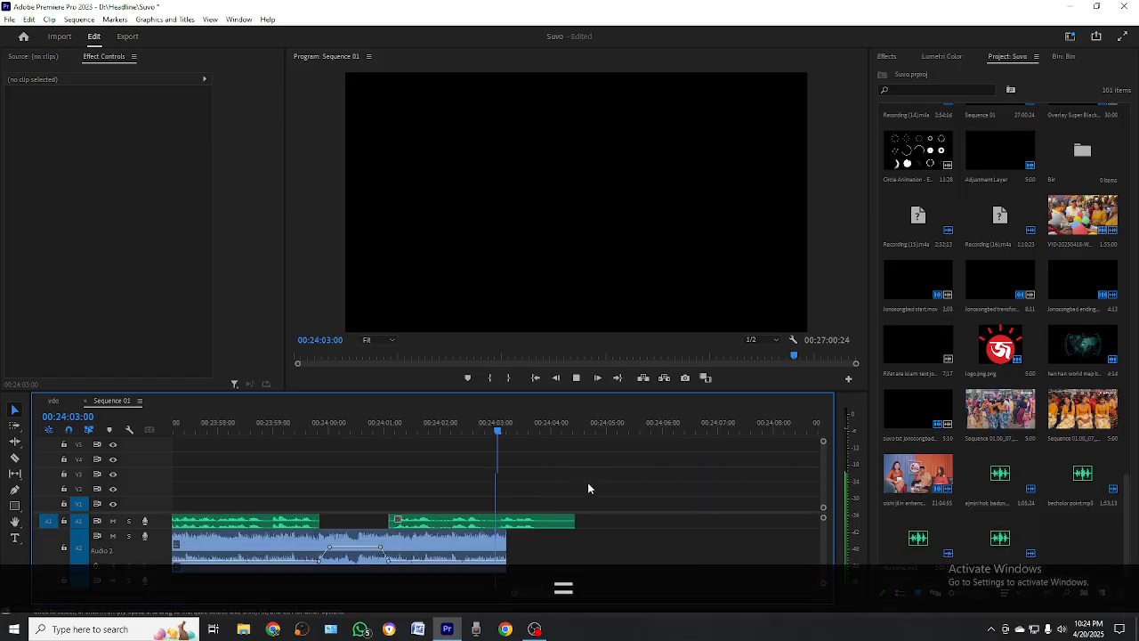
{"action": "left_click", "coordinate": [592, 522]}
{"action": "key", "text": "space"}
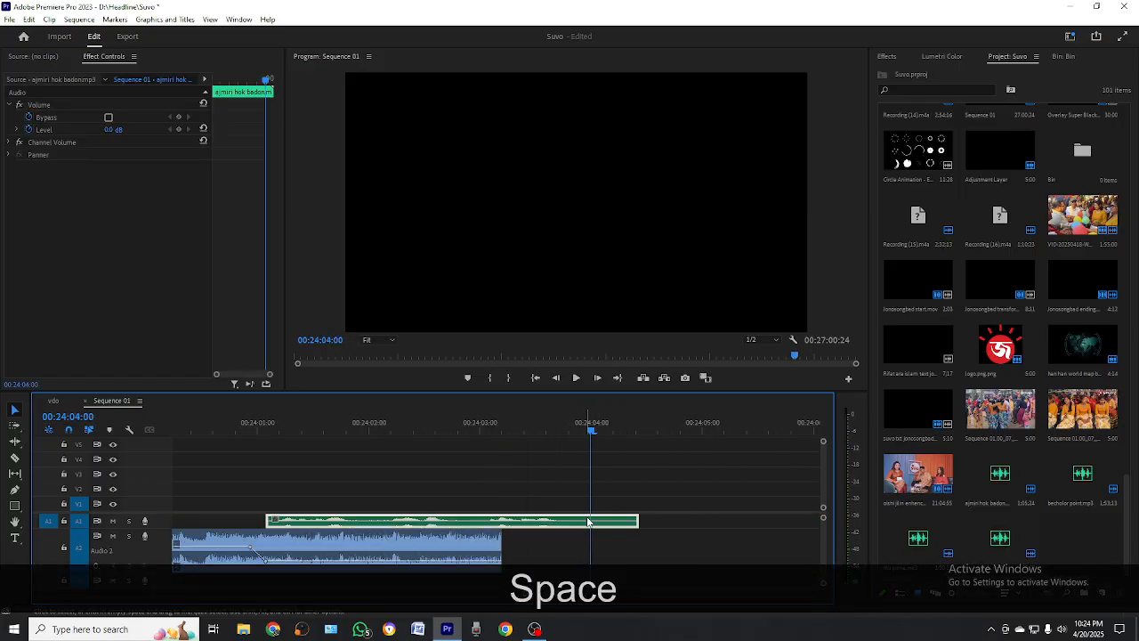
Step: Extend the end of the A2 music clip slightly past the final voice piece, to about 00:24:04:16, and play back the ending
{"action": "left_click_drag", "start_coordinate": [499, 538], "coordinate": [666, 538]}
{"action": "left_click", "coordinate": [661, 473]}
{"action": "key", "text": "space"}
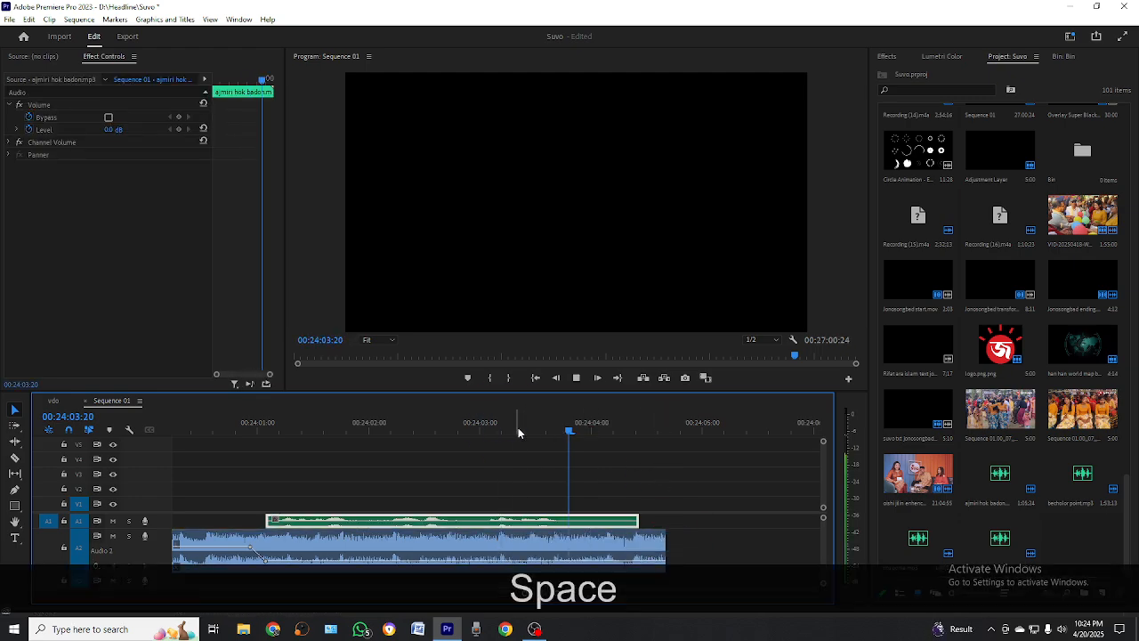
{"action": "key", "text": "space"}
Step: Mark the range of the mixed voice parts and music as in and out points, and place the playhead at 00:23:07:04
{"action": "key", "text": "minus"}
{"action": "key", "text": "minus"}
{"action": "key", "text": "minus"}
{"action": "key", "text": "minus"}
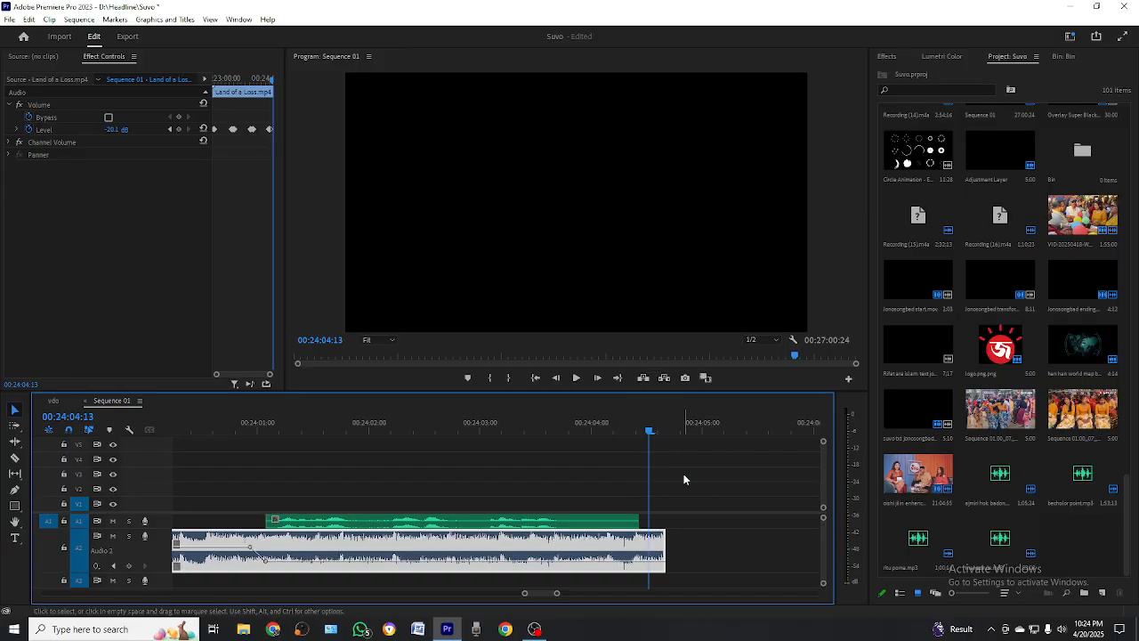
{"action": "key", "text": "minus"}
{"action": "key", "text": "minus"}
{"action": "left_click_drag", "start_coordinate": [279, 480], "coordinate": [542, 547]}
{"action": "key", "text": "slash"}
{"action": "left_click", "coordinate": [460, 469]}
{"action": "left_click", "coordinate": [402, 426]}
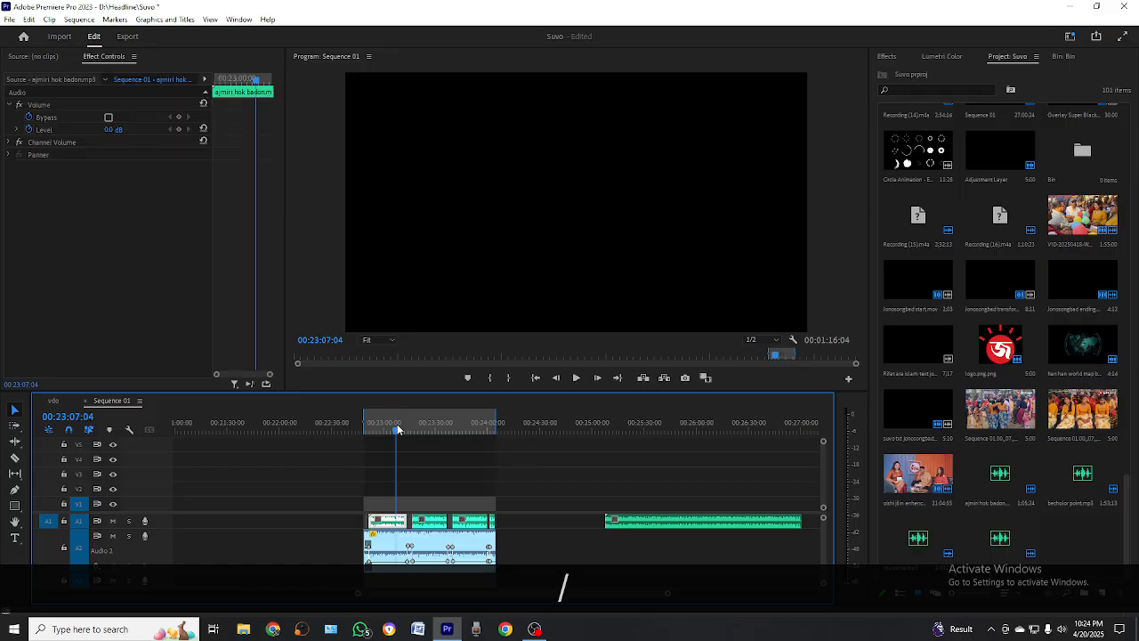
{"action": "key", "text": "equal"}
{"action": "key", "text": "equal"}
{"action": "key", "text": "equal"}
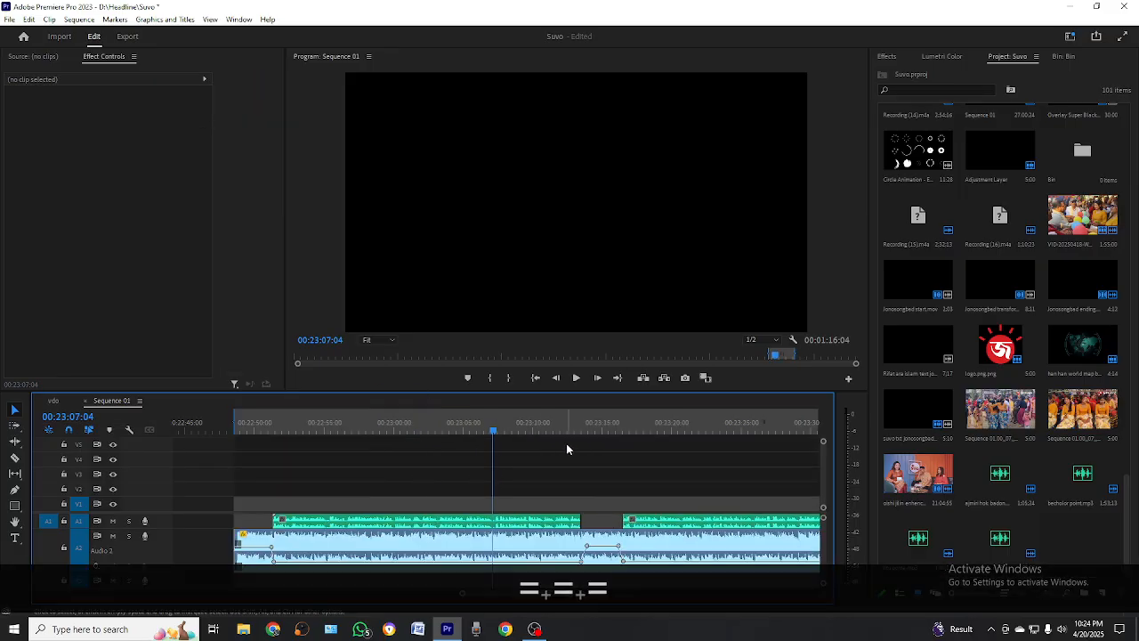
{"action": "key", "text": "minus"}
{"action": "key", "text": "minus"}
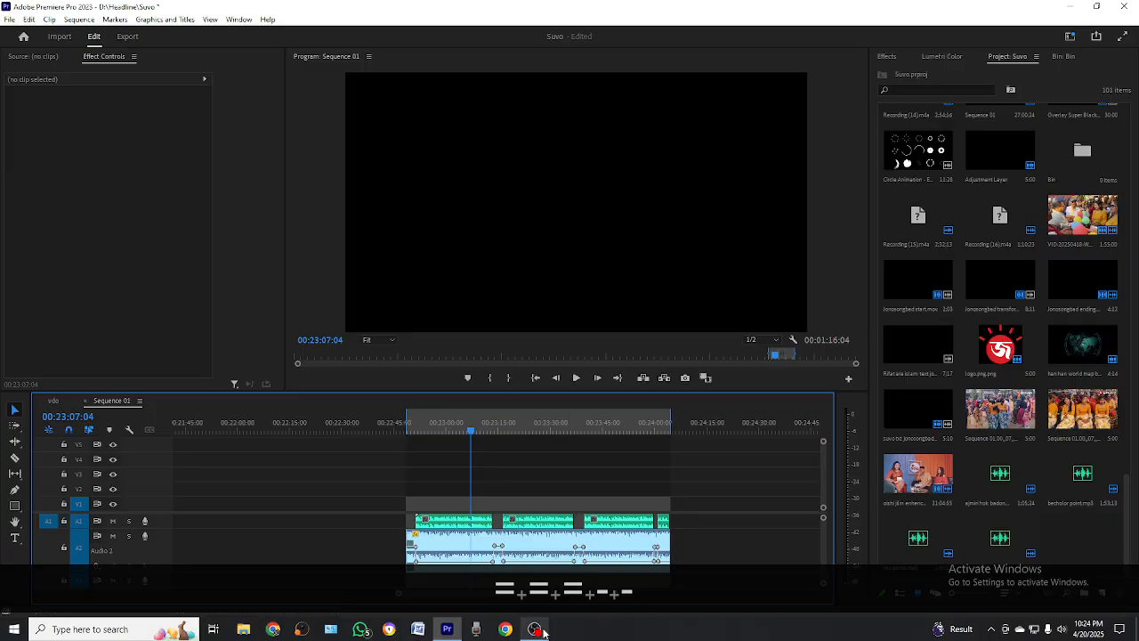
{"action": "left_click", "coordinate": [532, 627]}
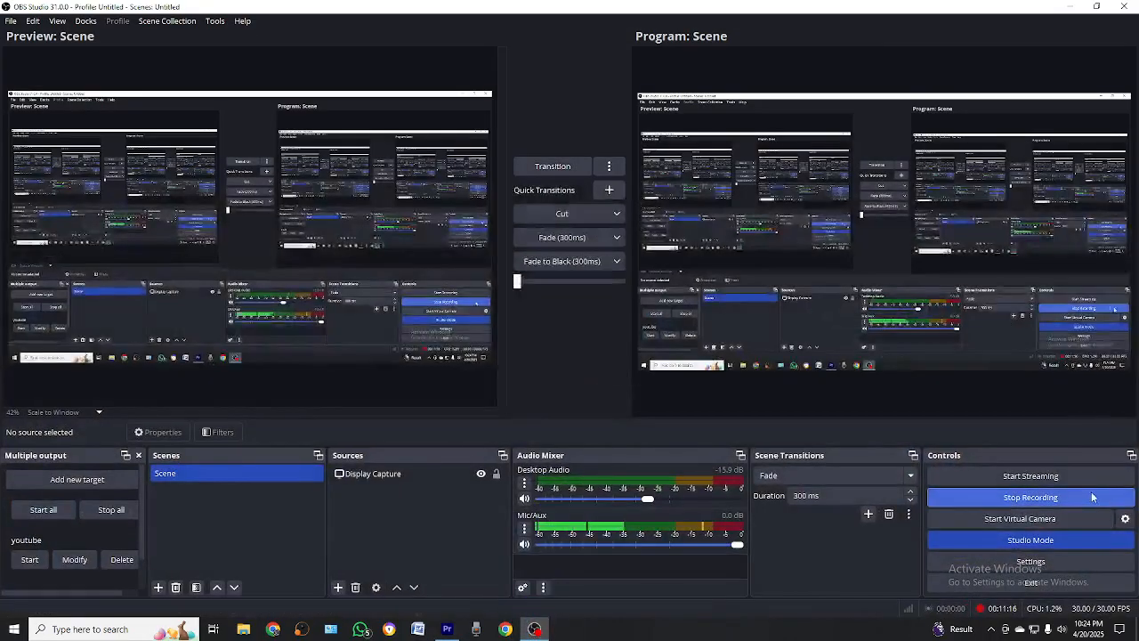